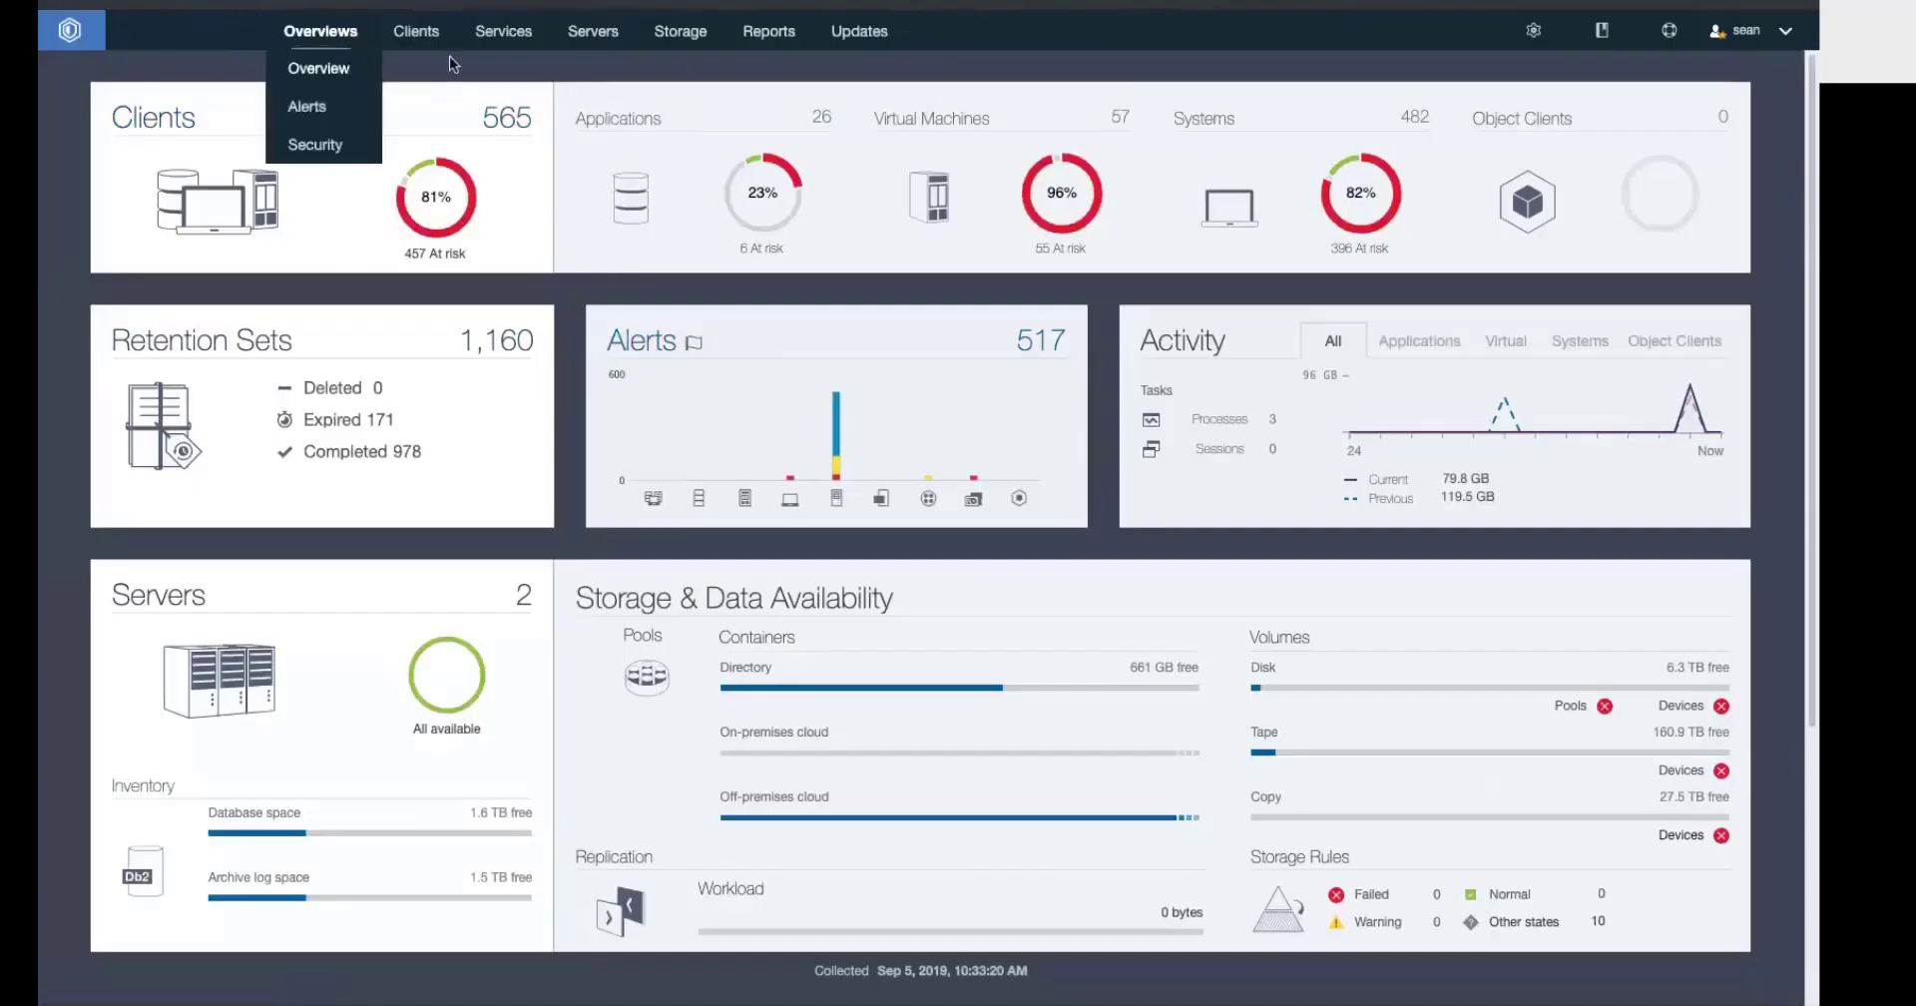
- Open server KIWI4's Command Approvals page, showing approval Disabled and approvers exempt
mouse_move(639, 38)
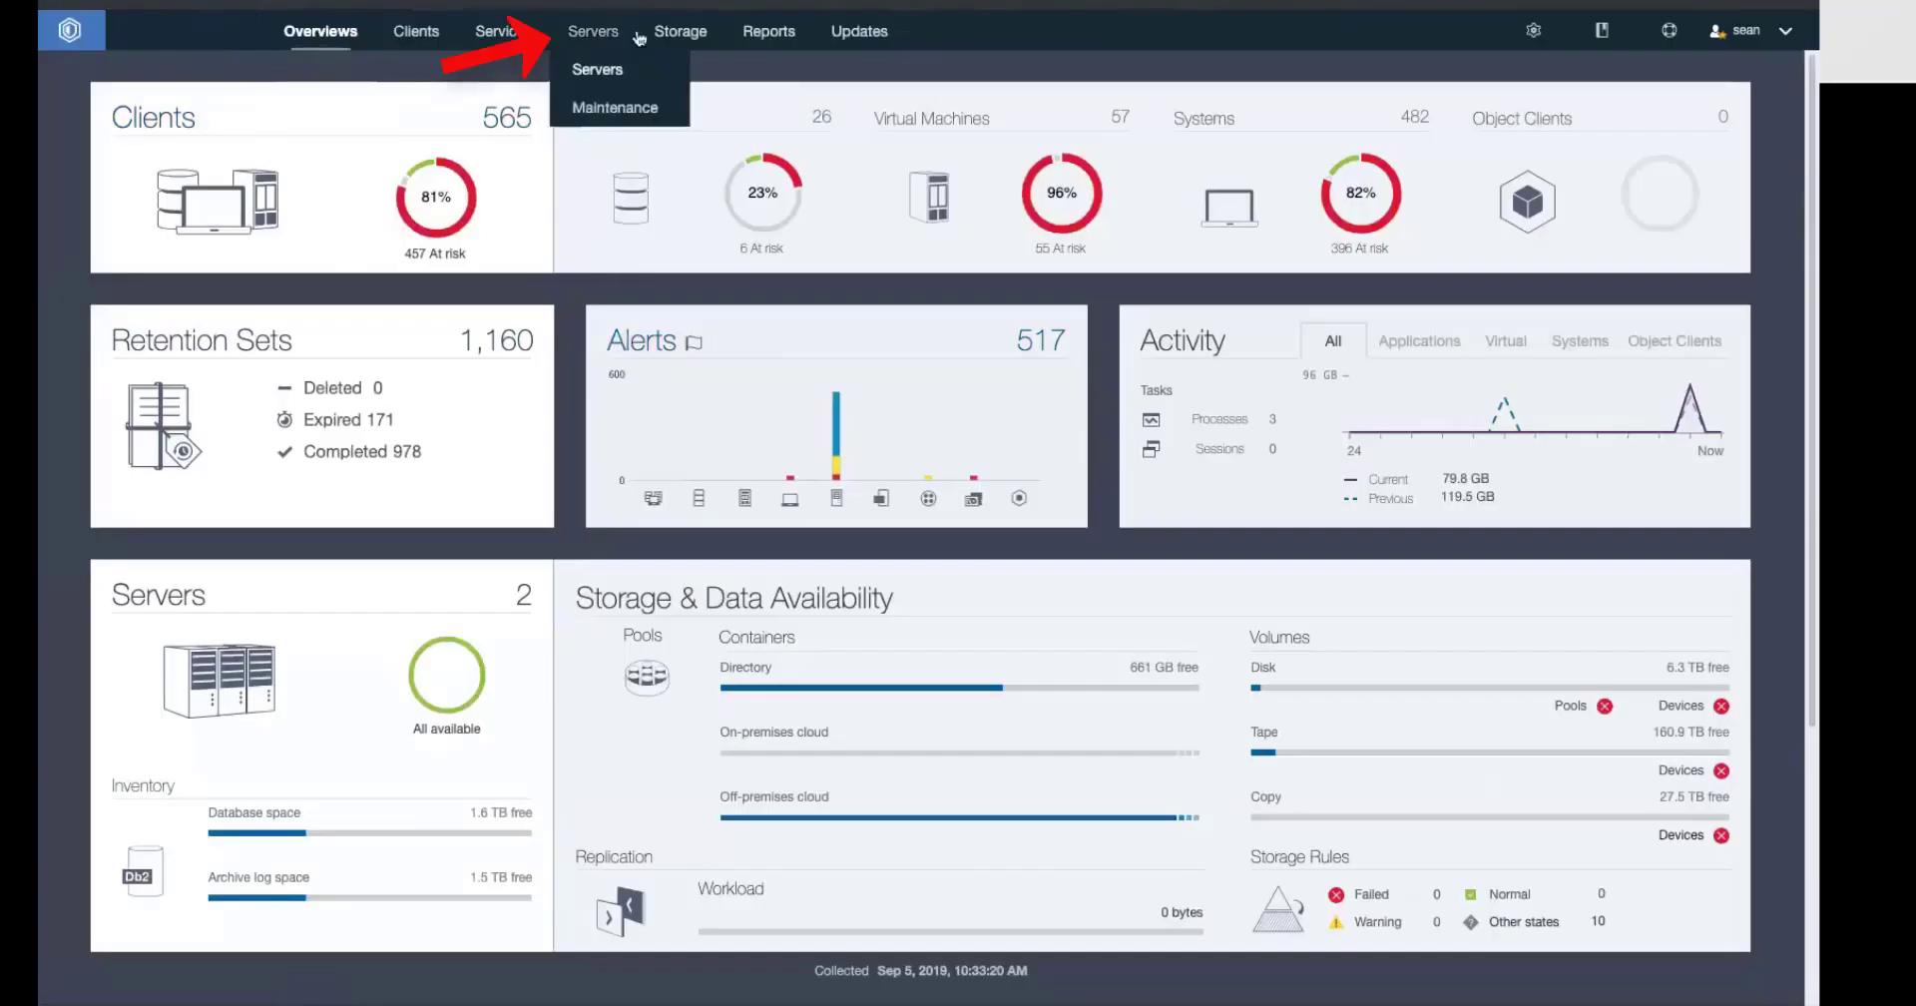
click(575, 71)
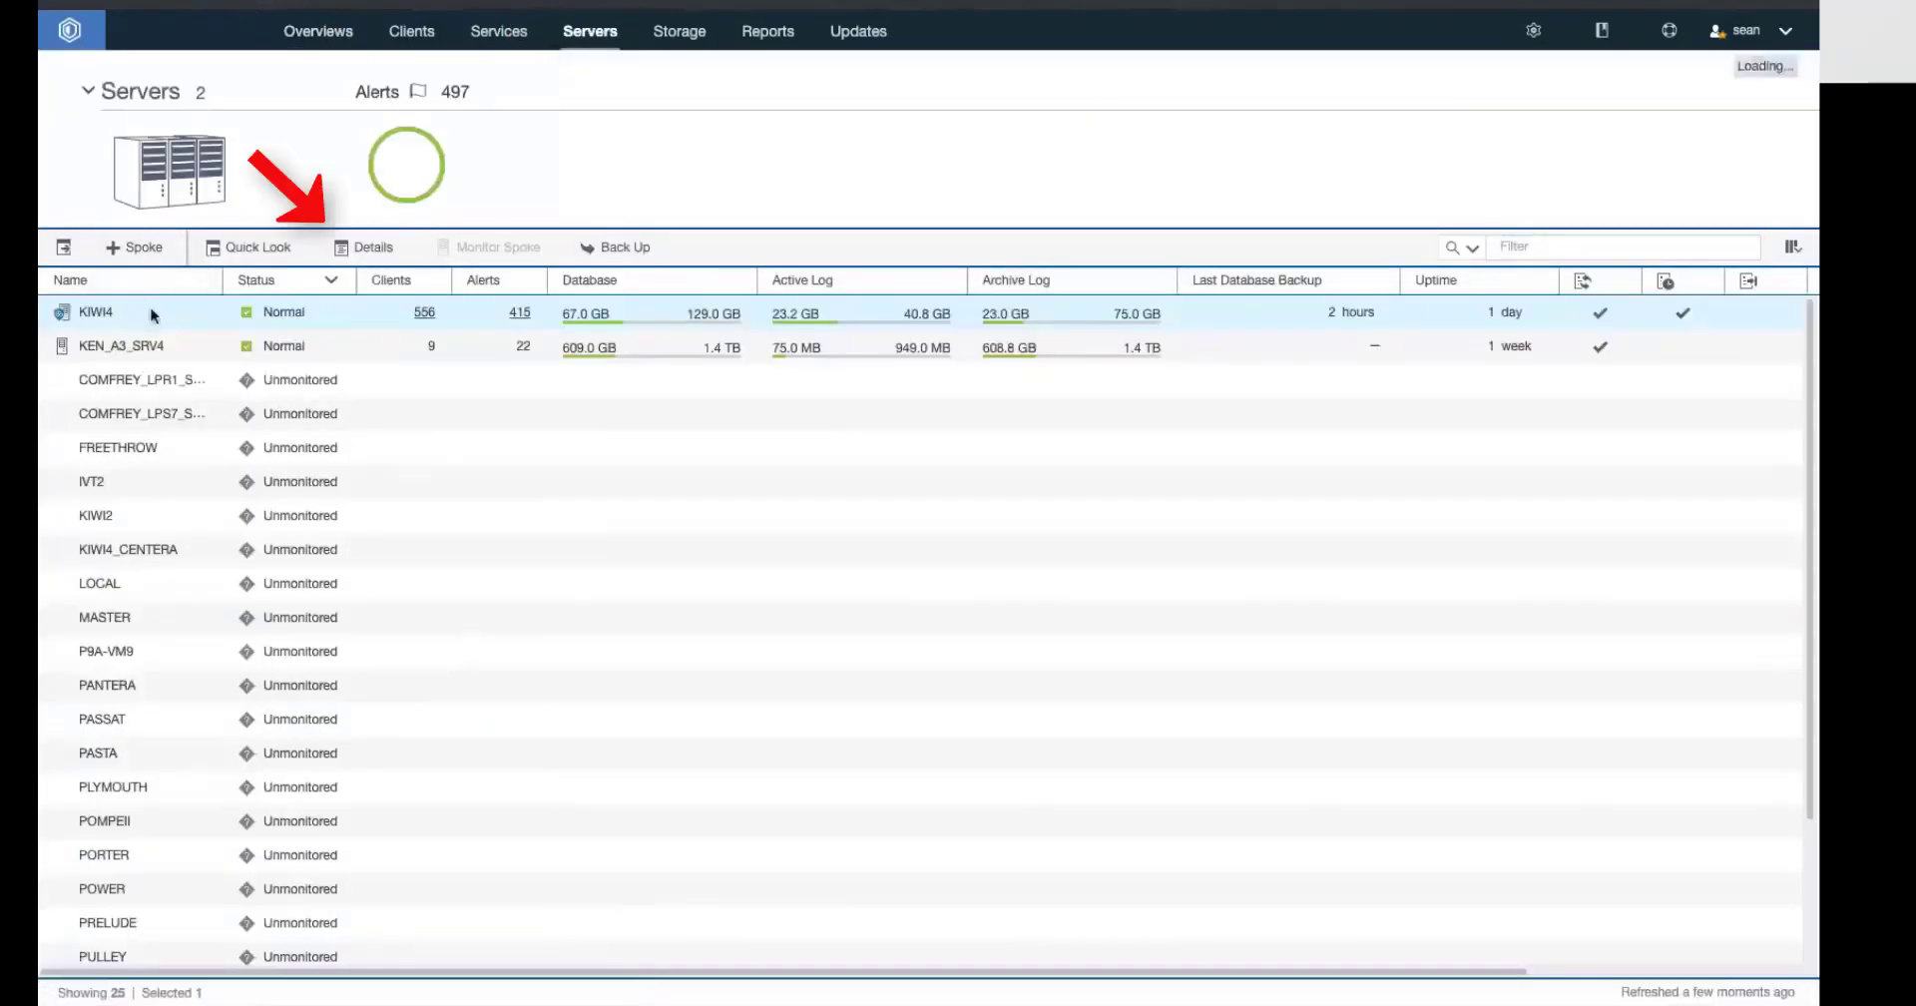
click(340, 249)
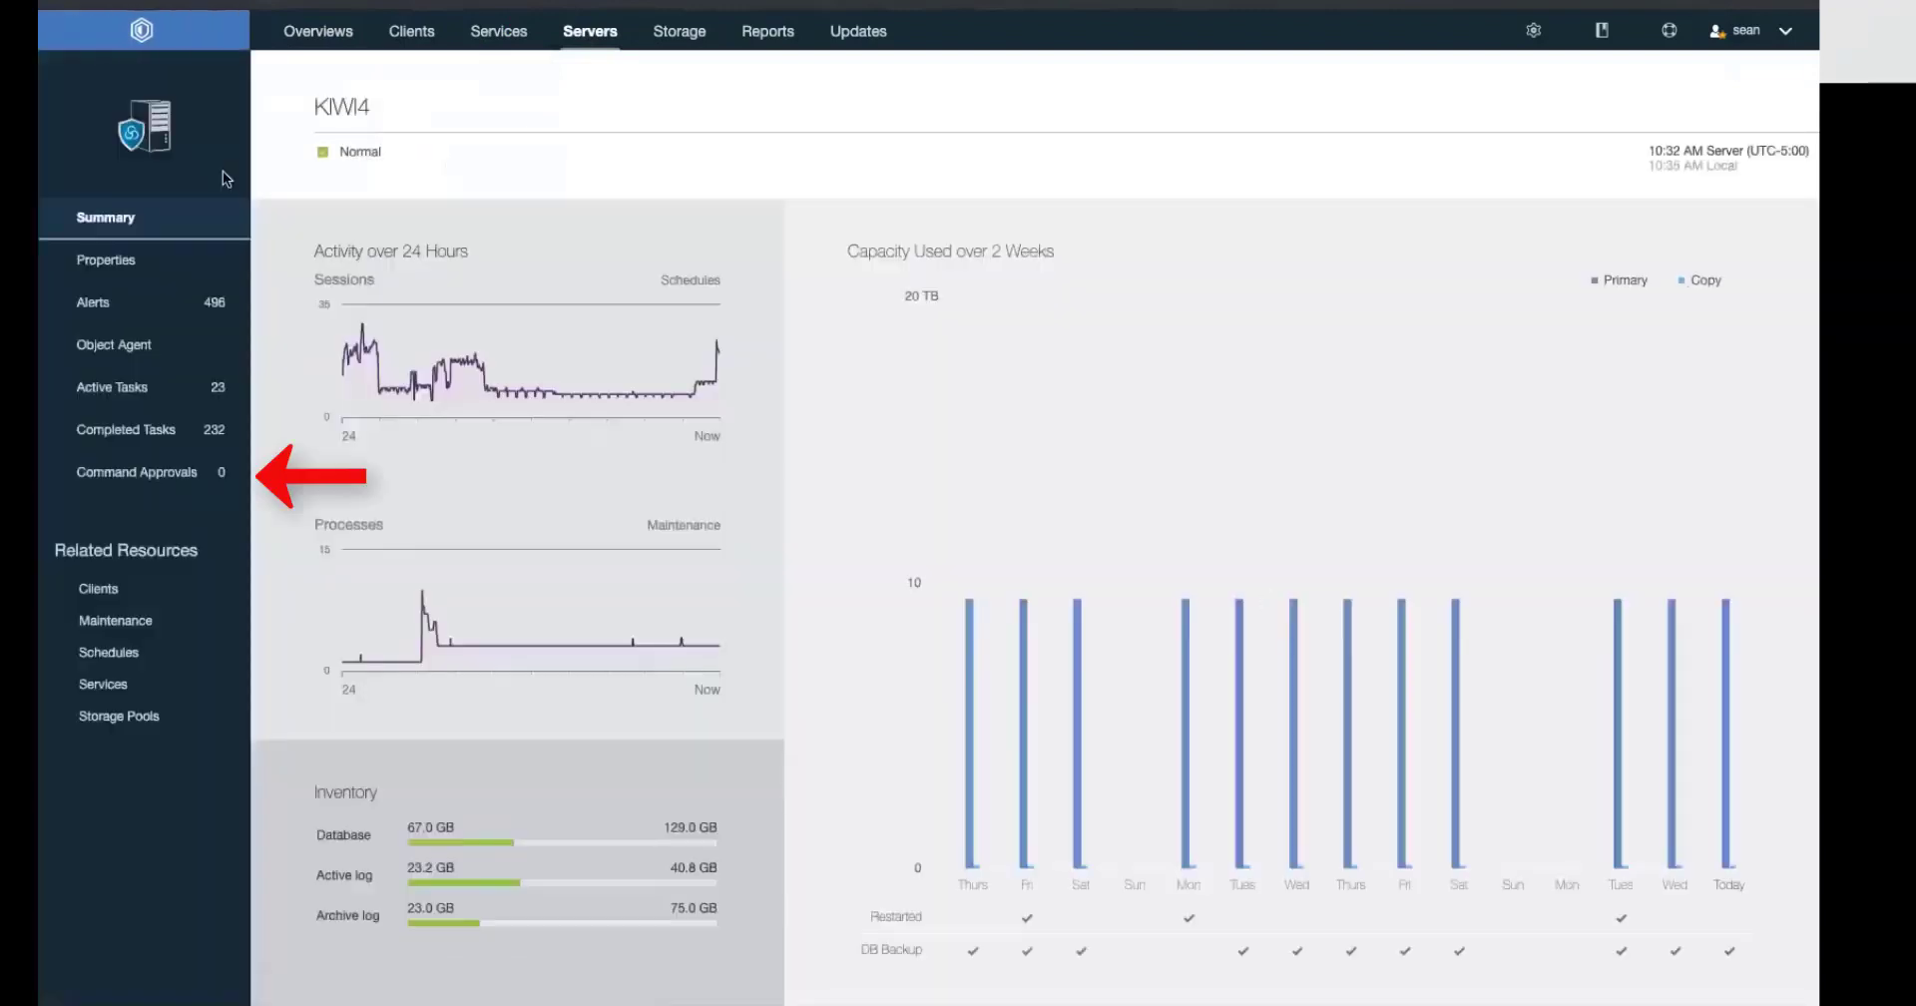
click(133, 475)
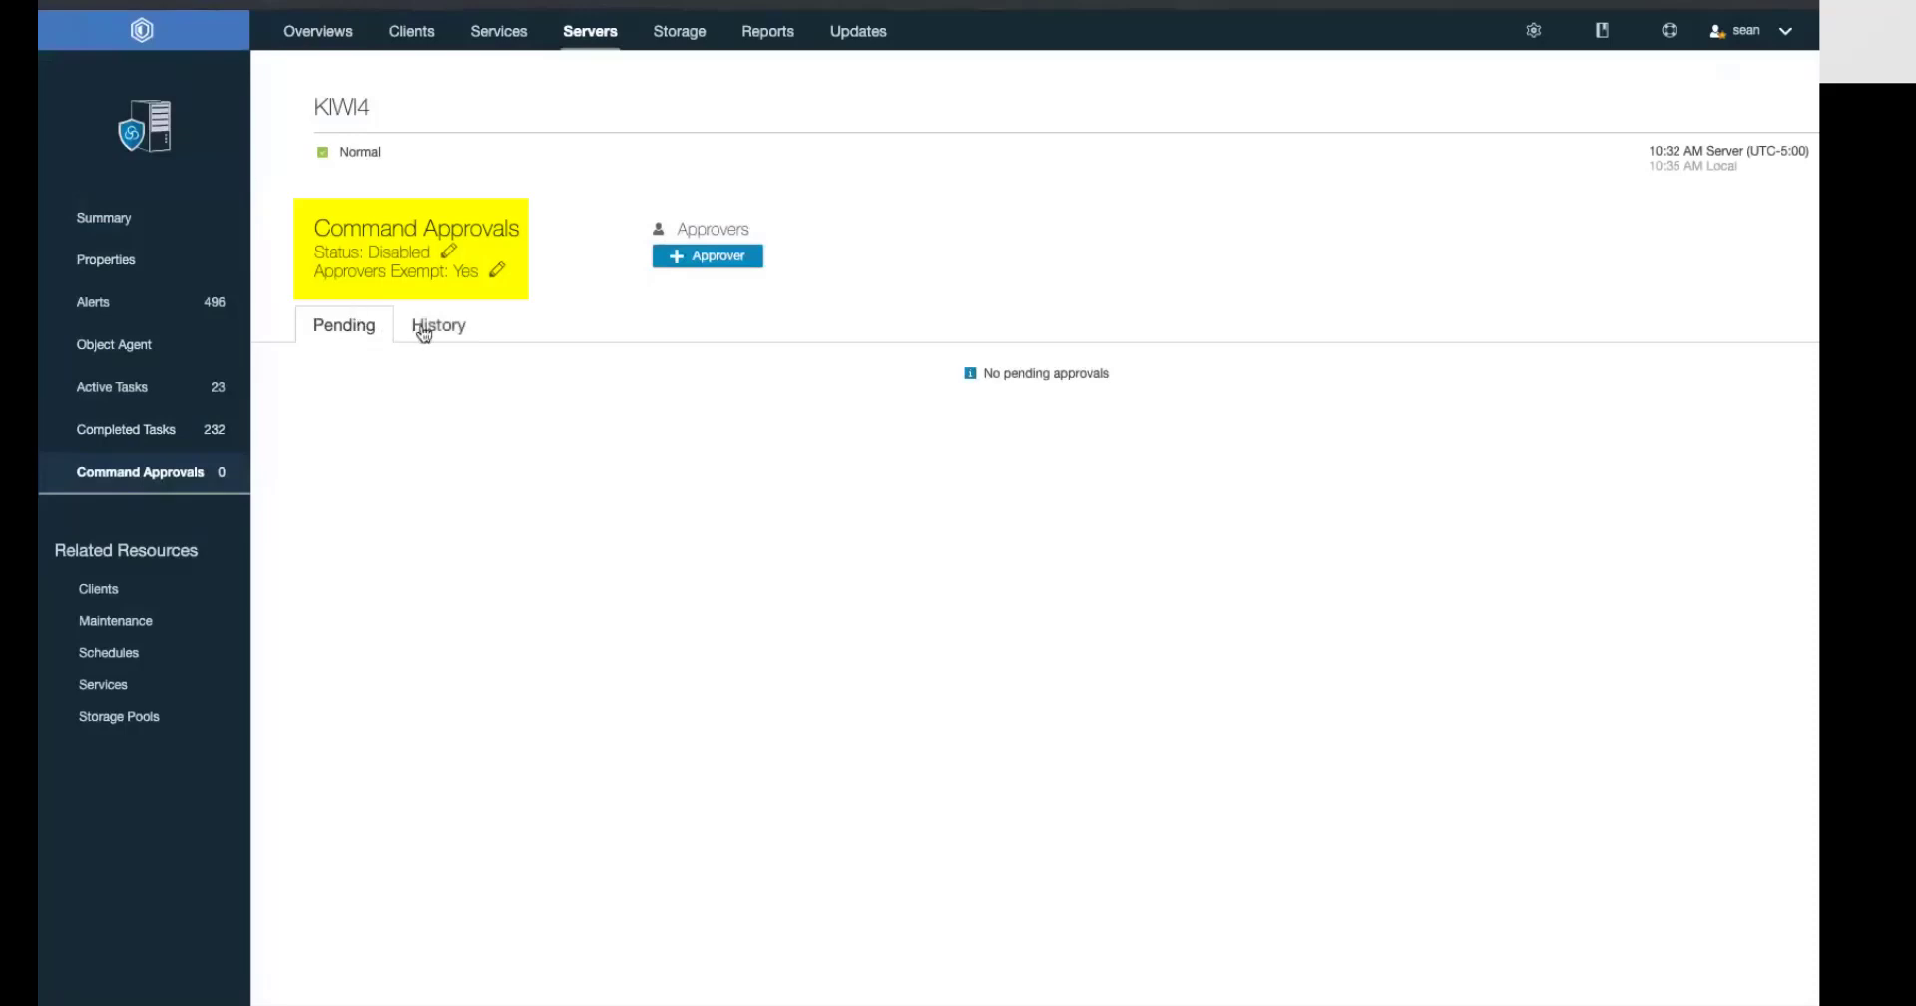
- Add a first administrator from the Approver list as a KIWI4 command approver
click(720, 262)
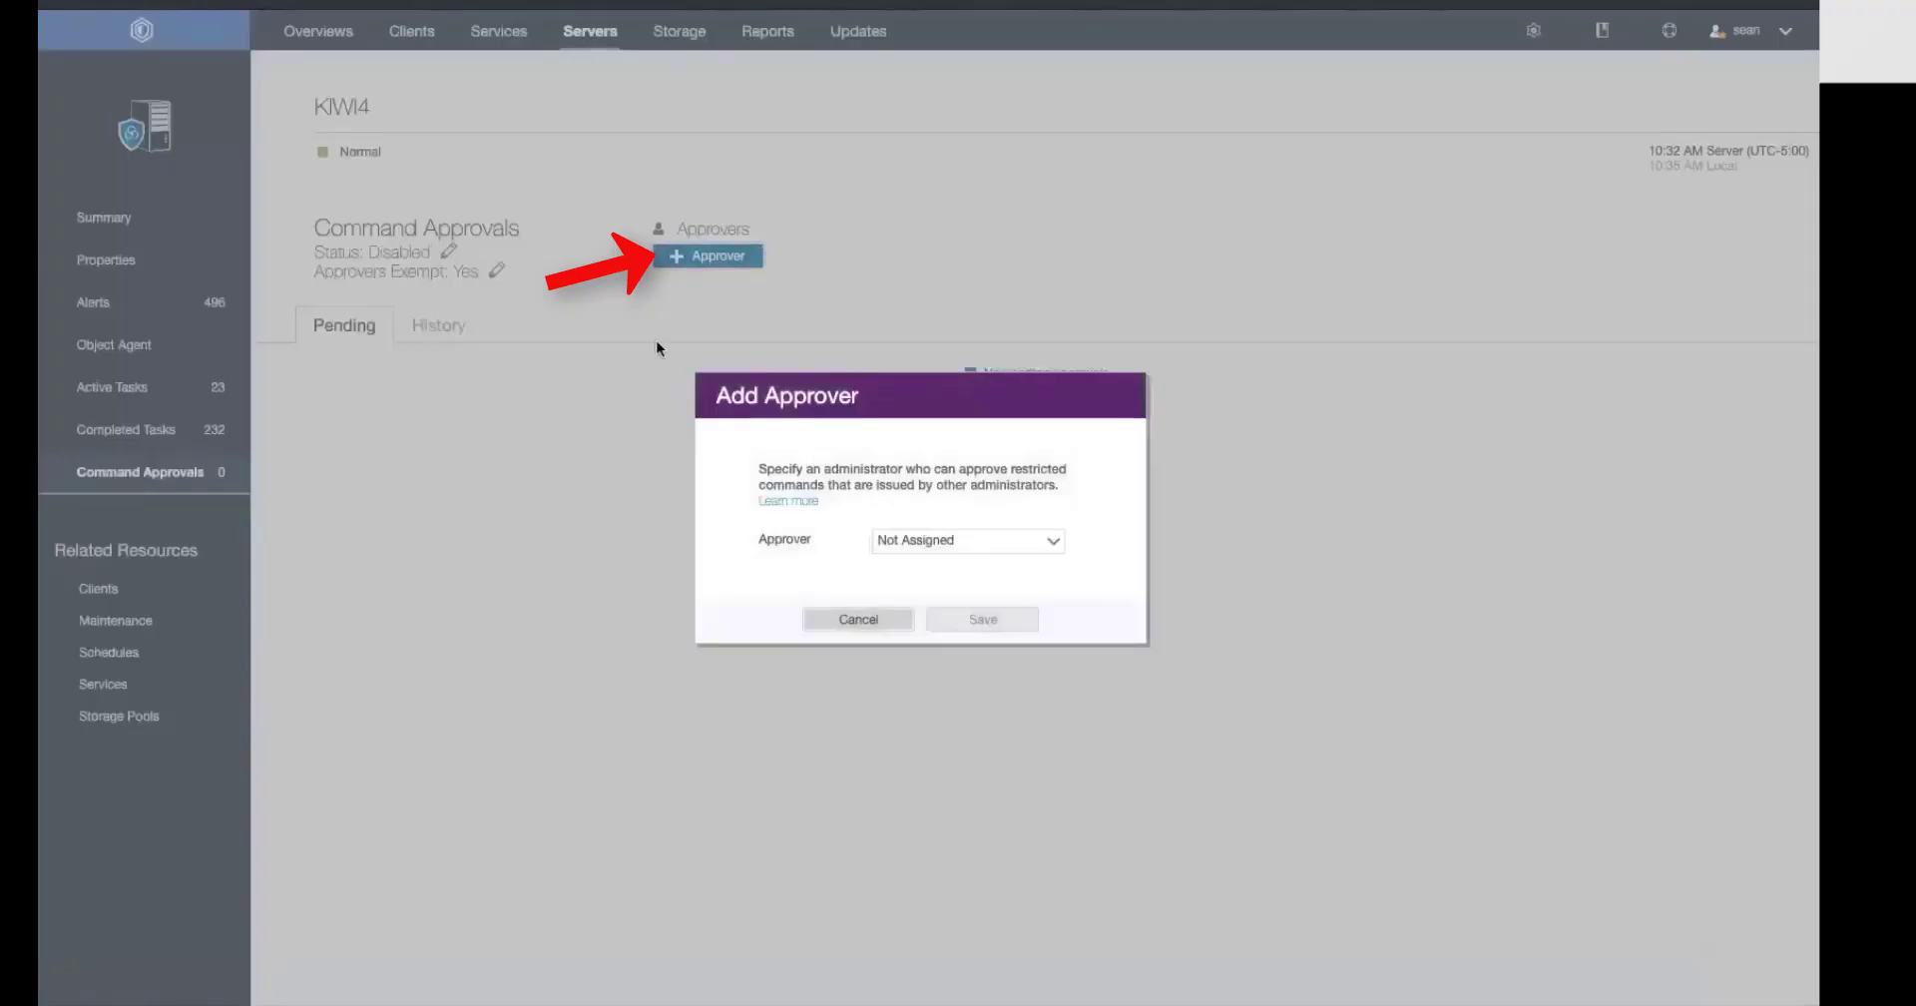
click(1056, 552)
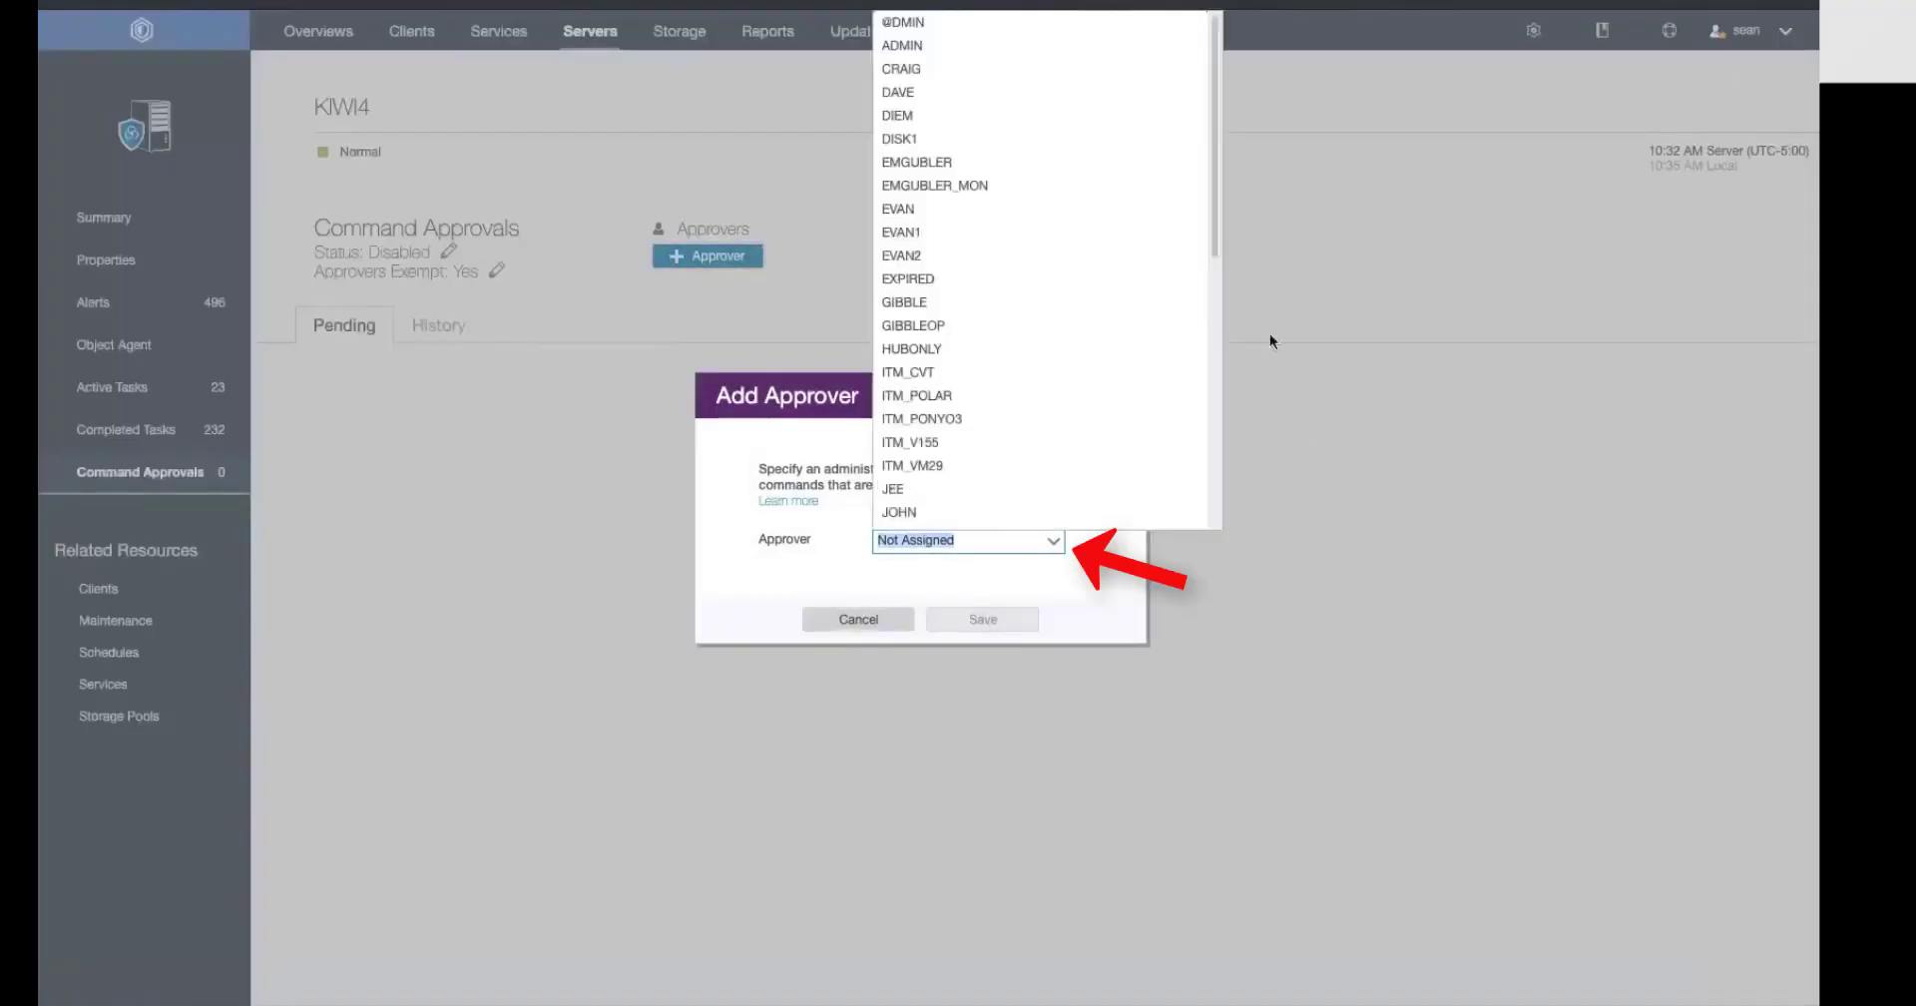
click(1214, 308)
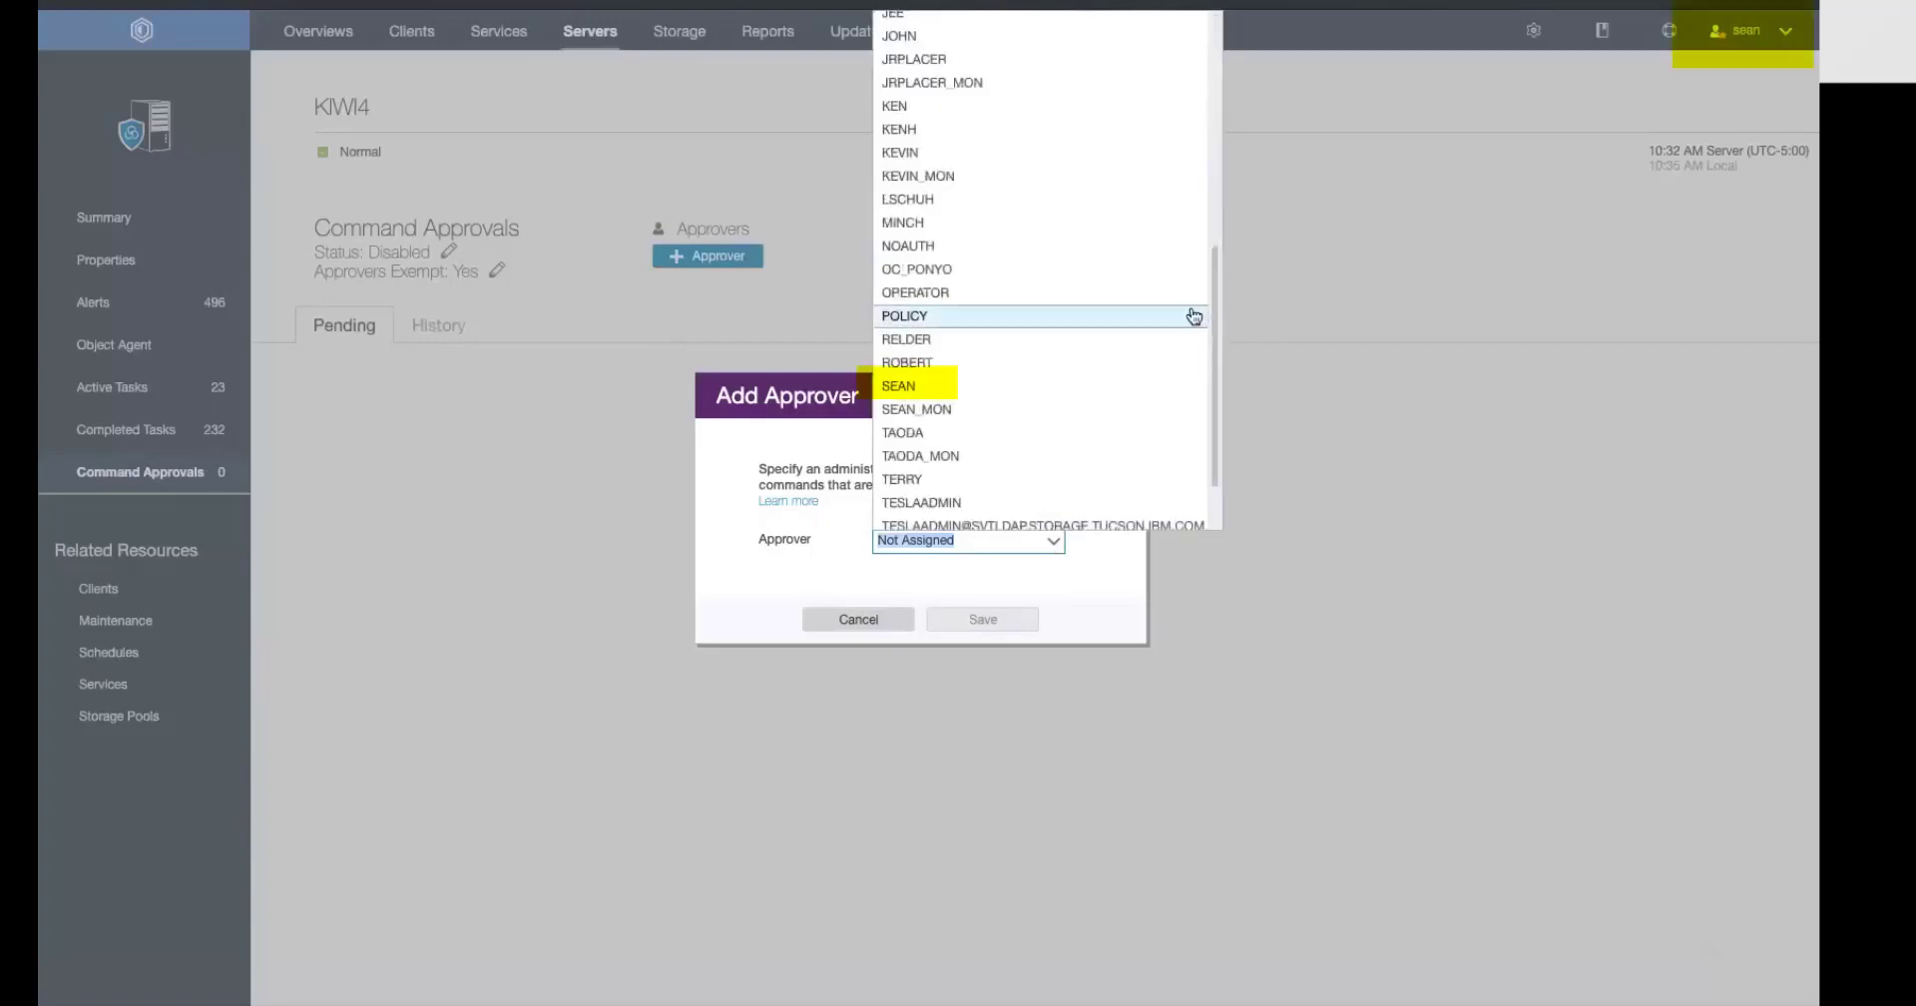
click(1031, 385)
click(983, 618)
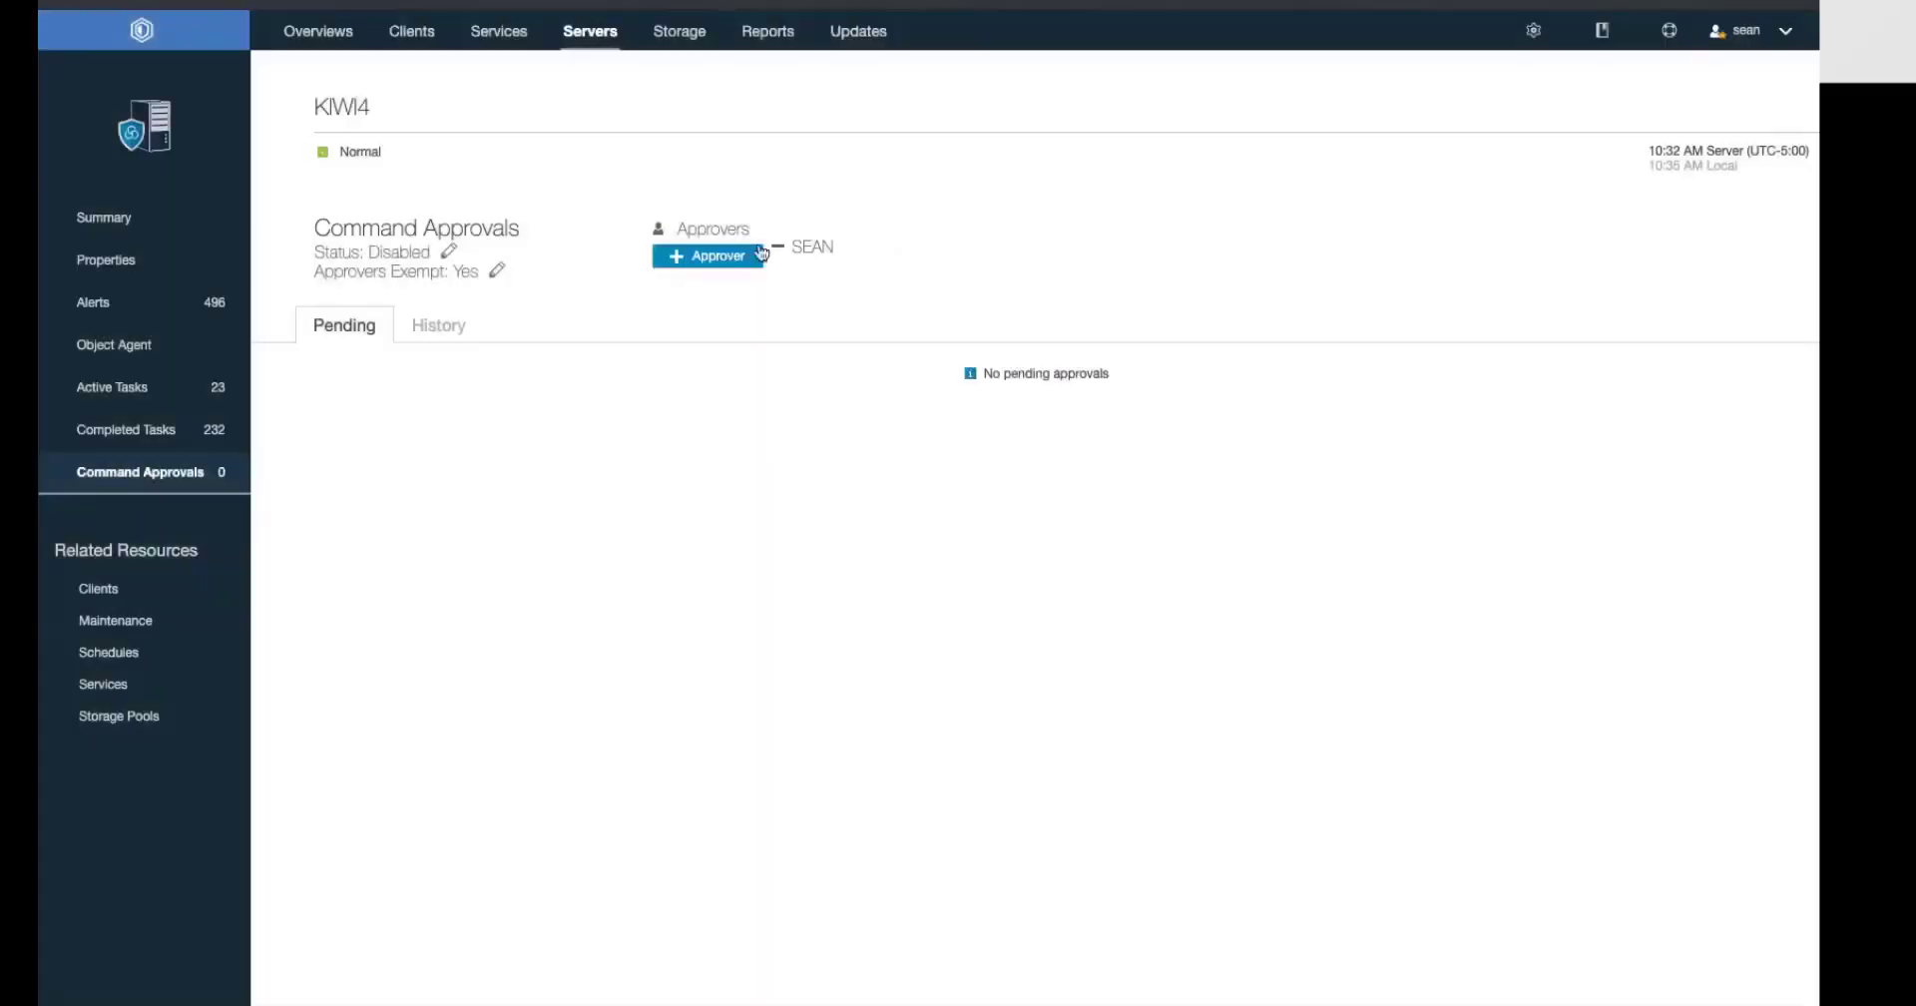
- Add NOAUTH and GIBBLE as the second and third command approvers
click(718, 257)
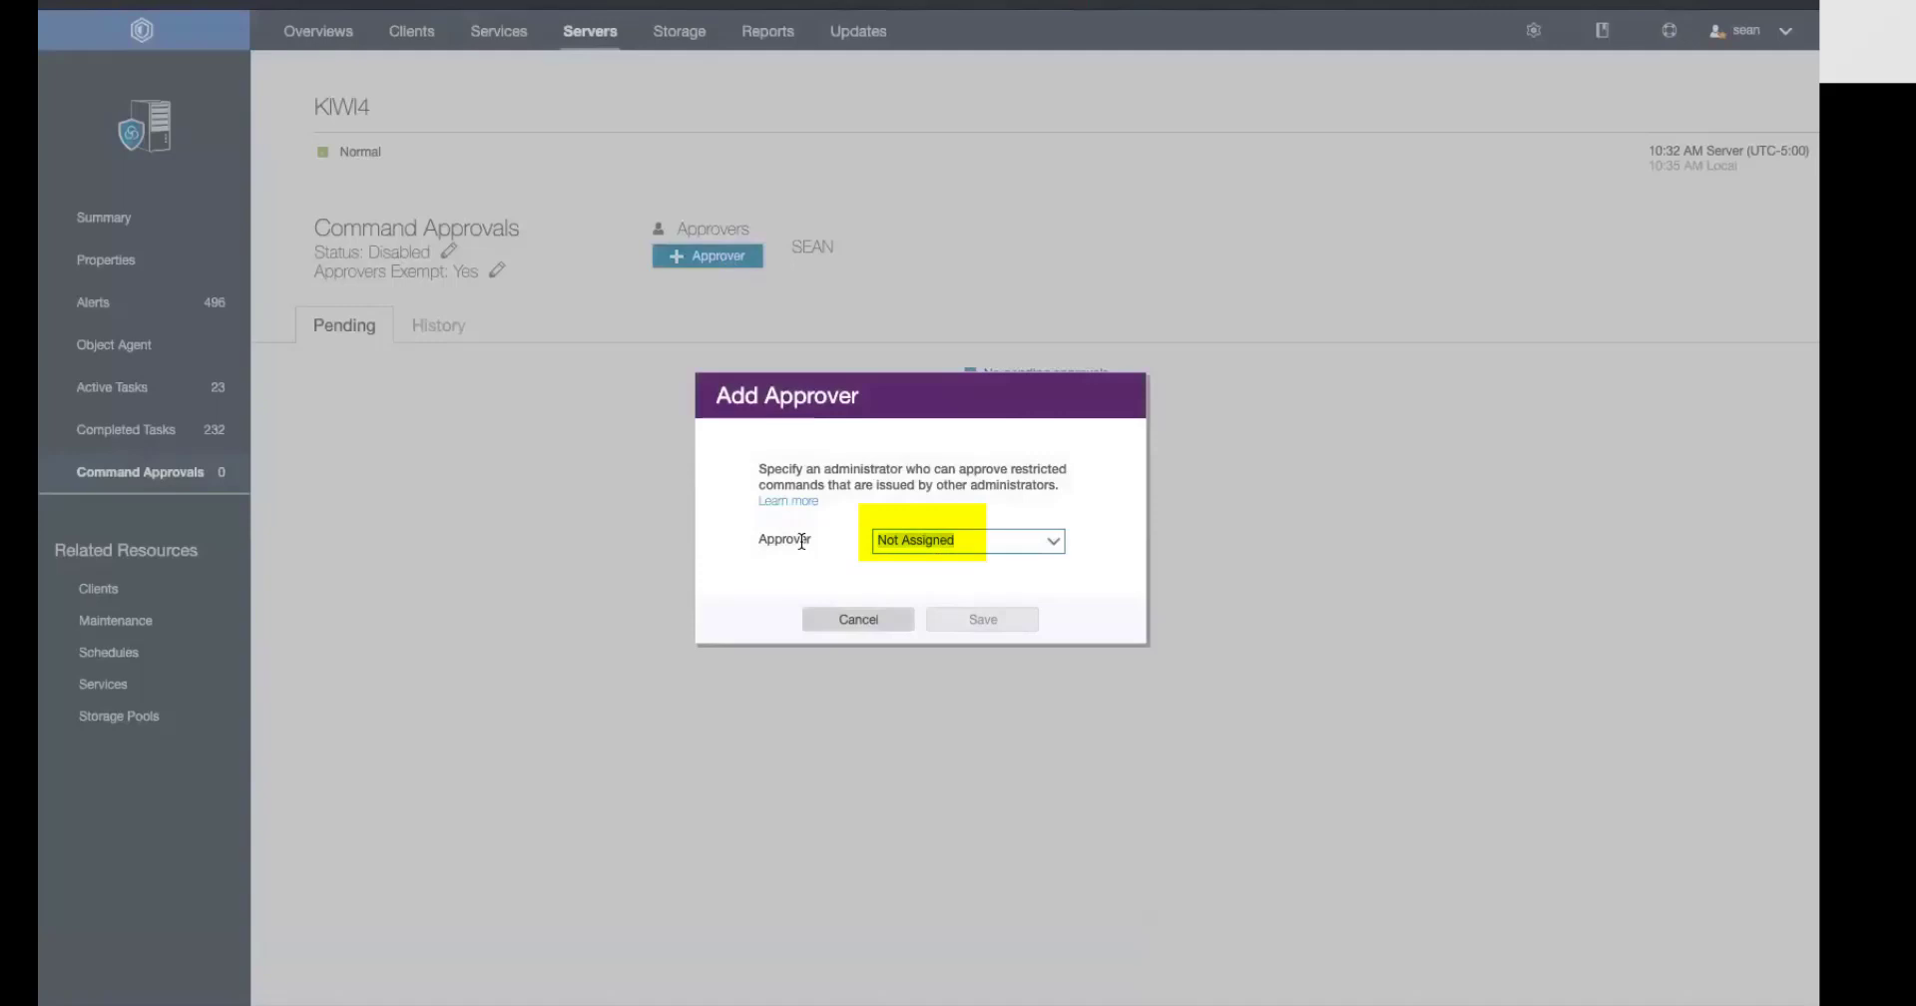
text(NOAUTH)
key(Return)
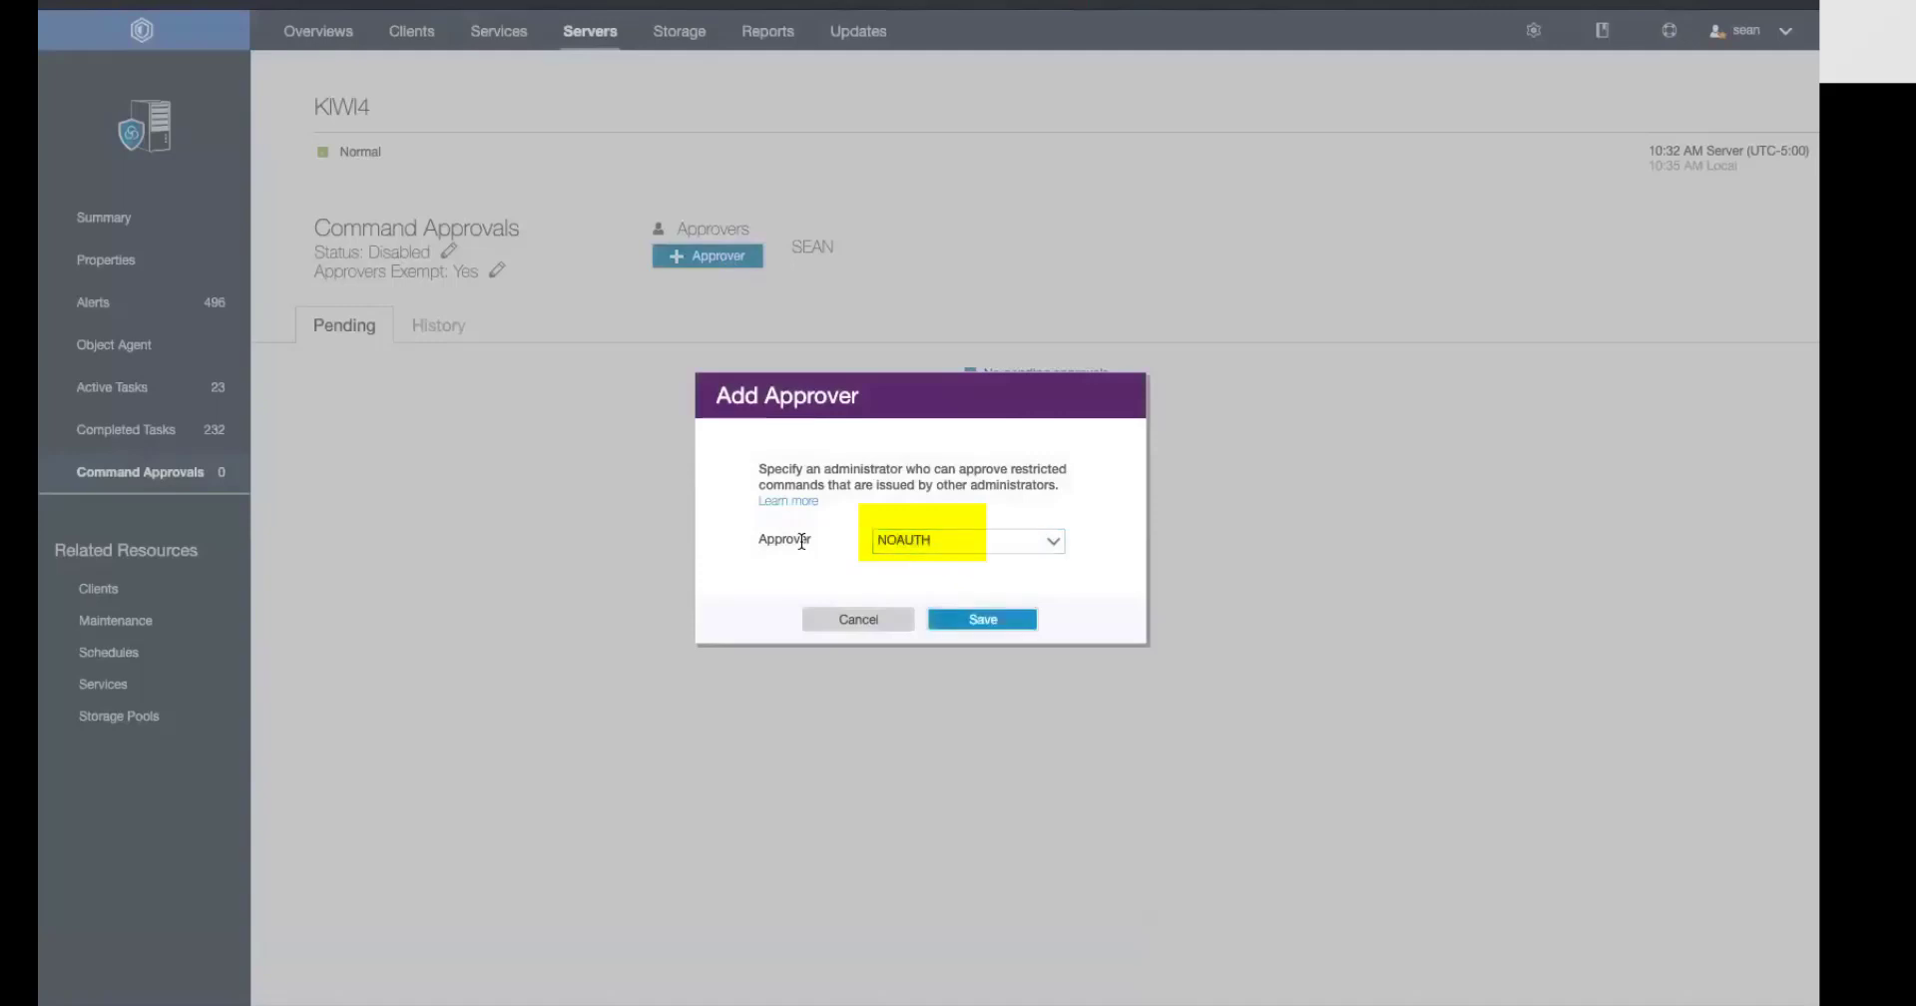
click(1018, 623)
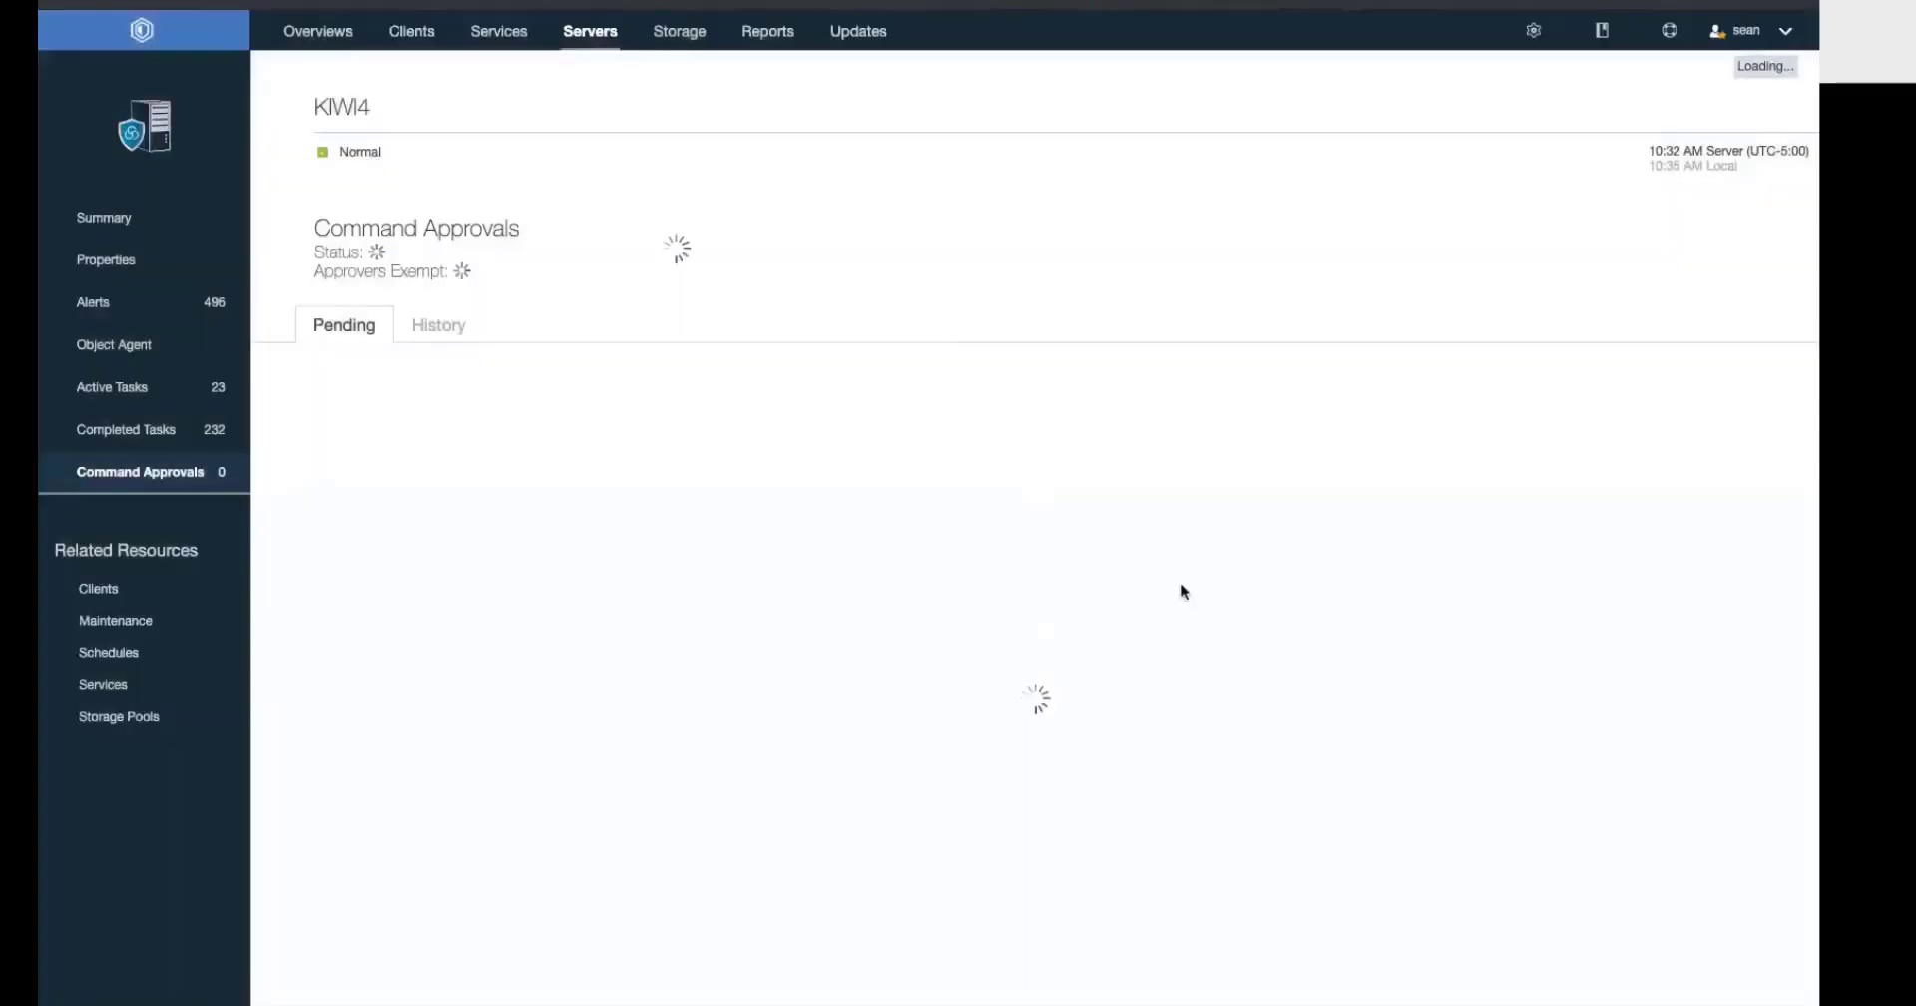
click(737, 272)
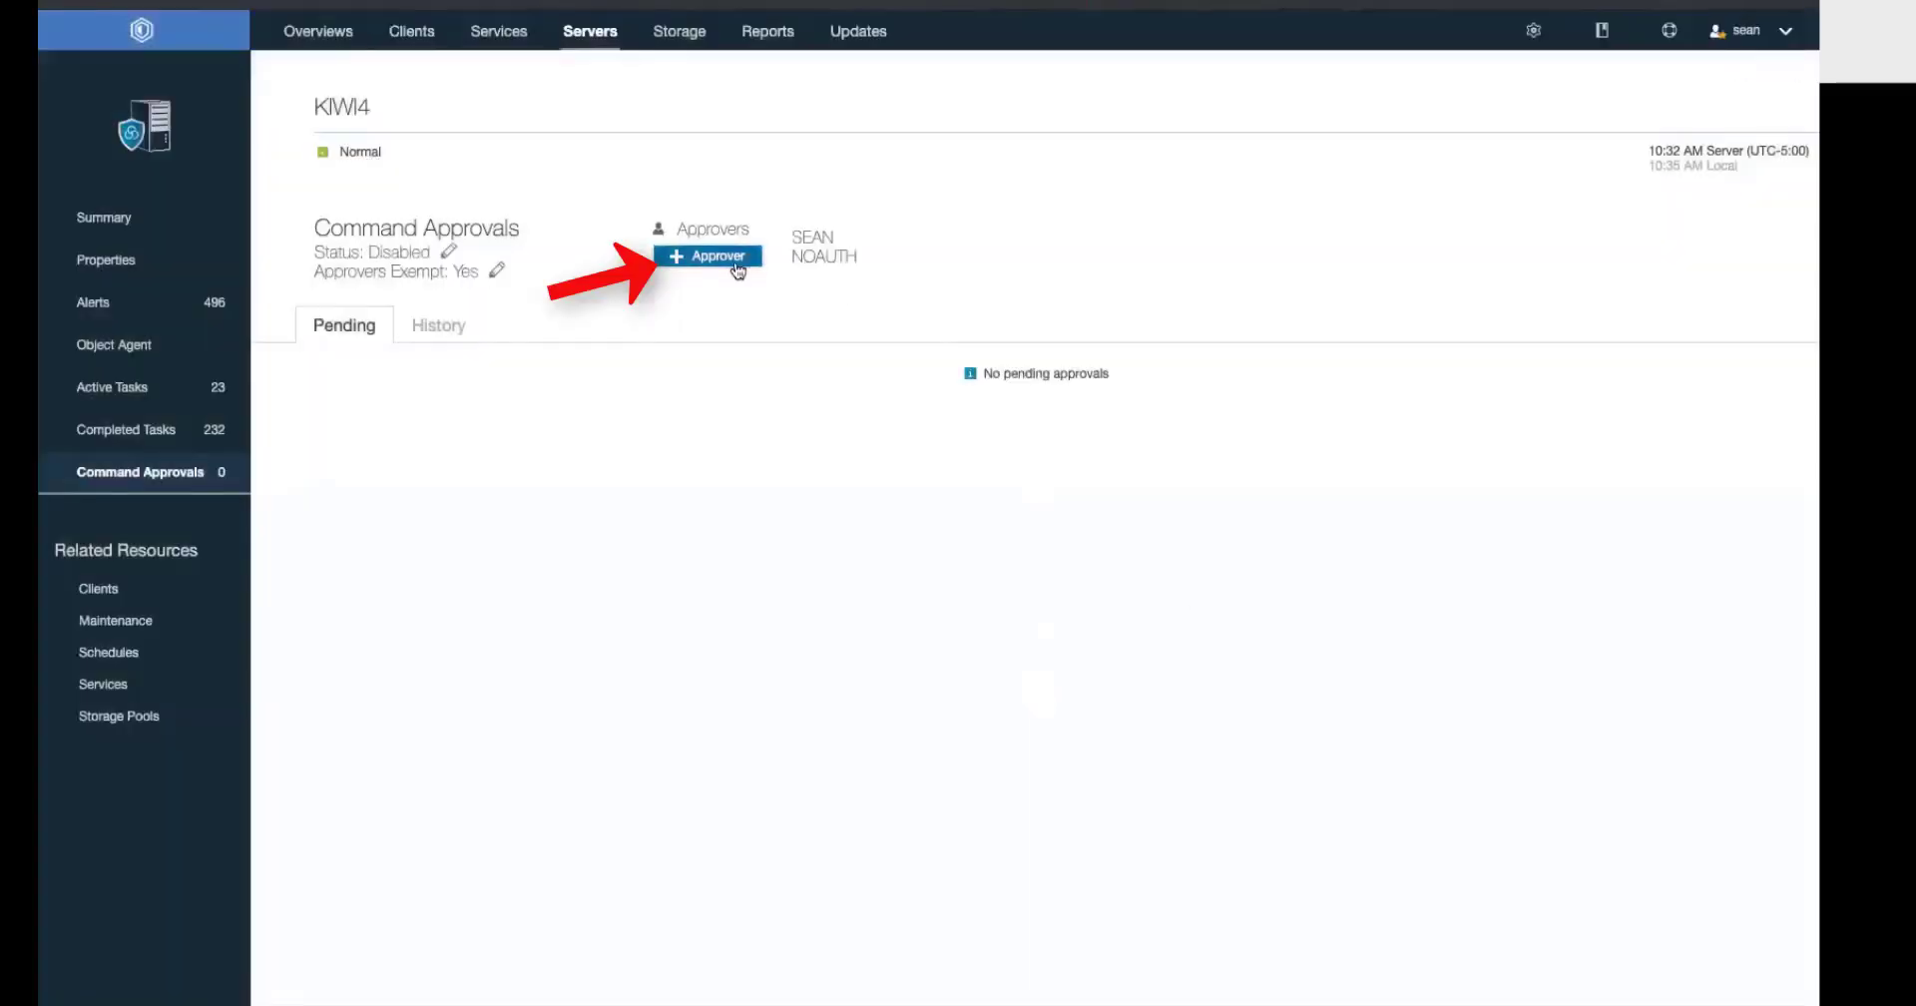
text(GIBBLE)
click(1021, 623)
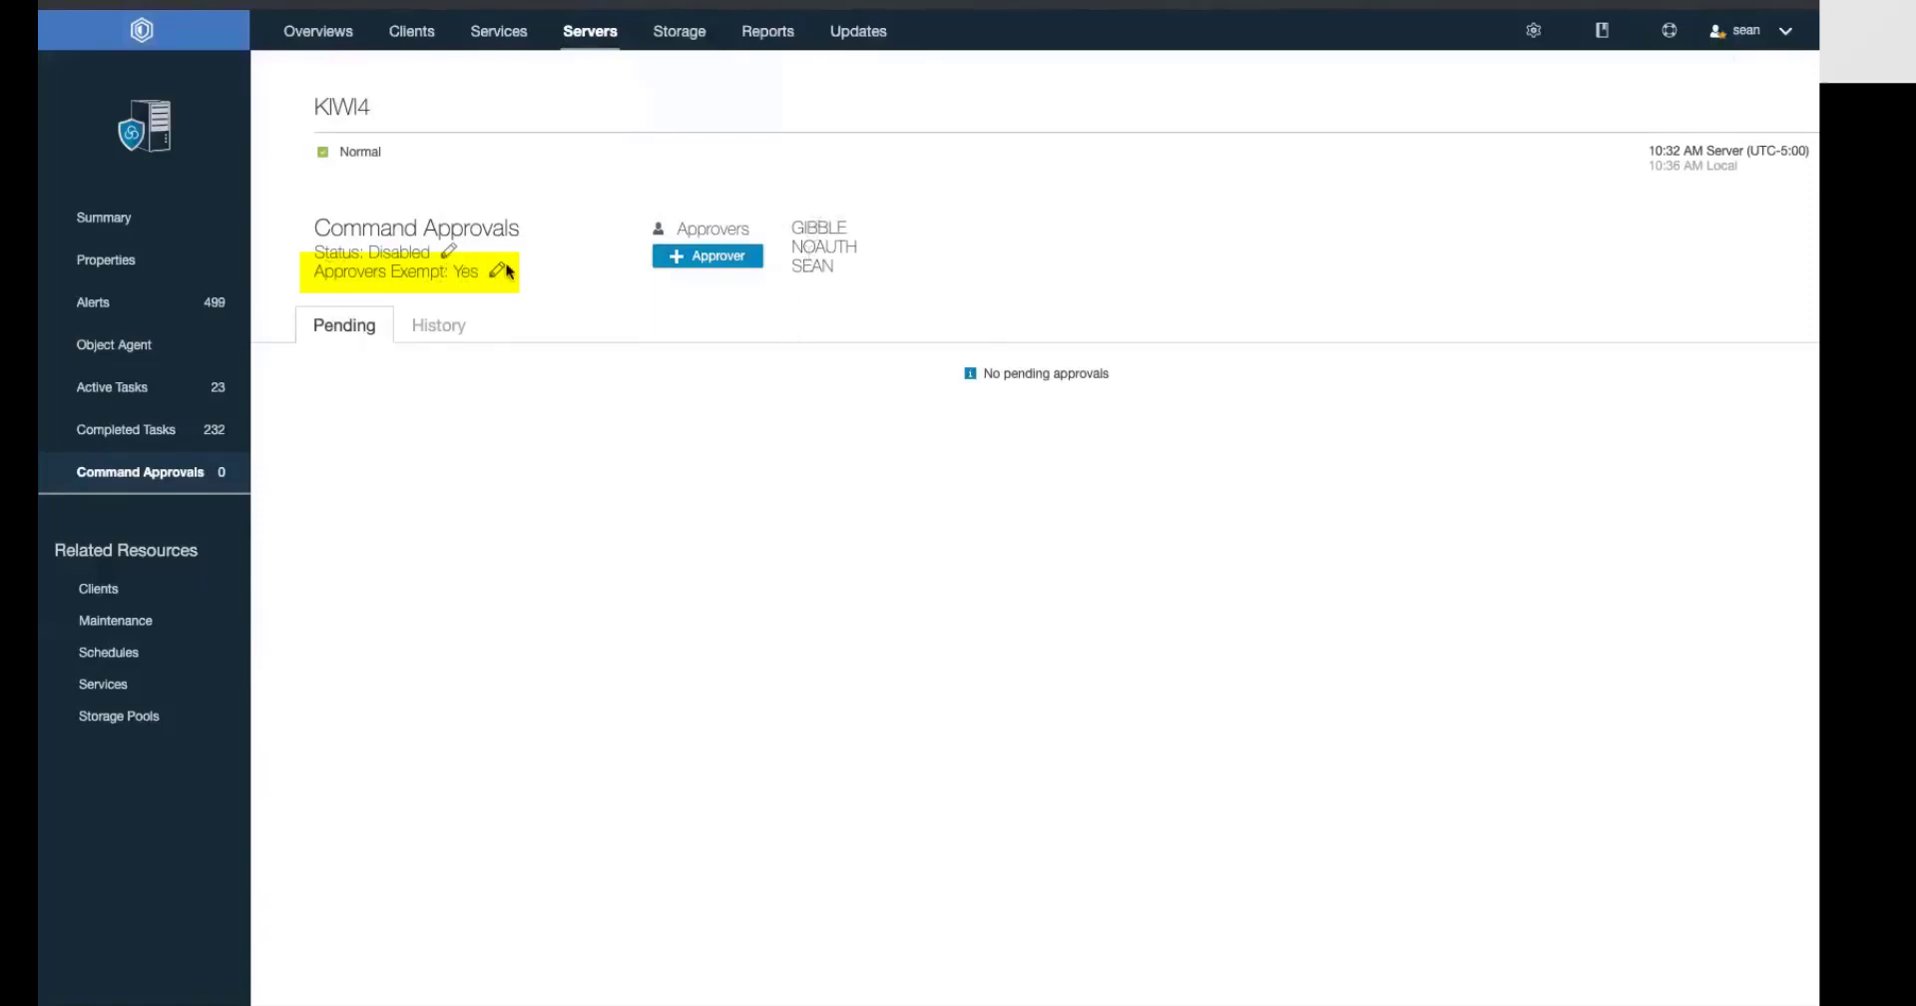
- Change Approvers Exempt to No and switch KIWI4's command approval status to Enabled
click(496, 275)
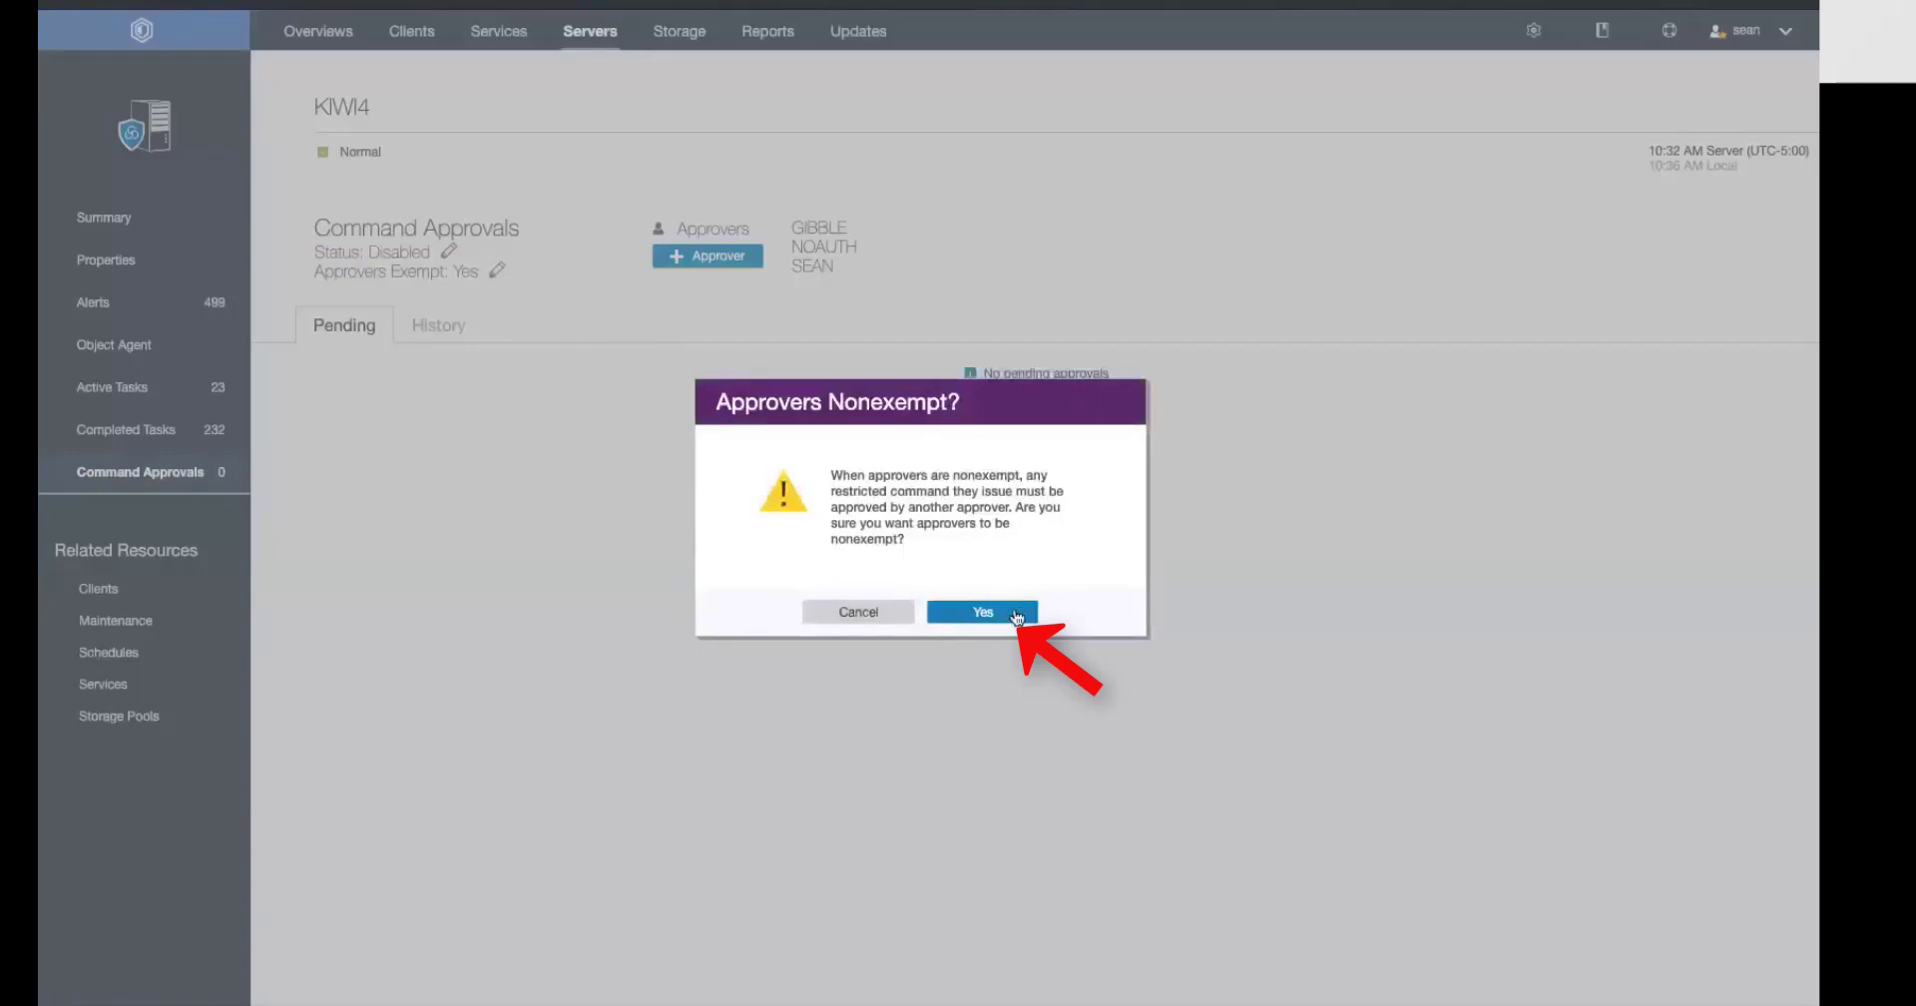
click(1009, 612)
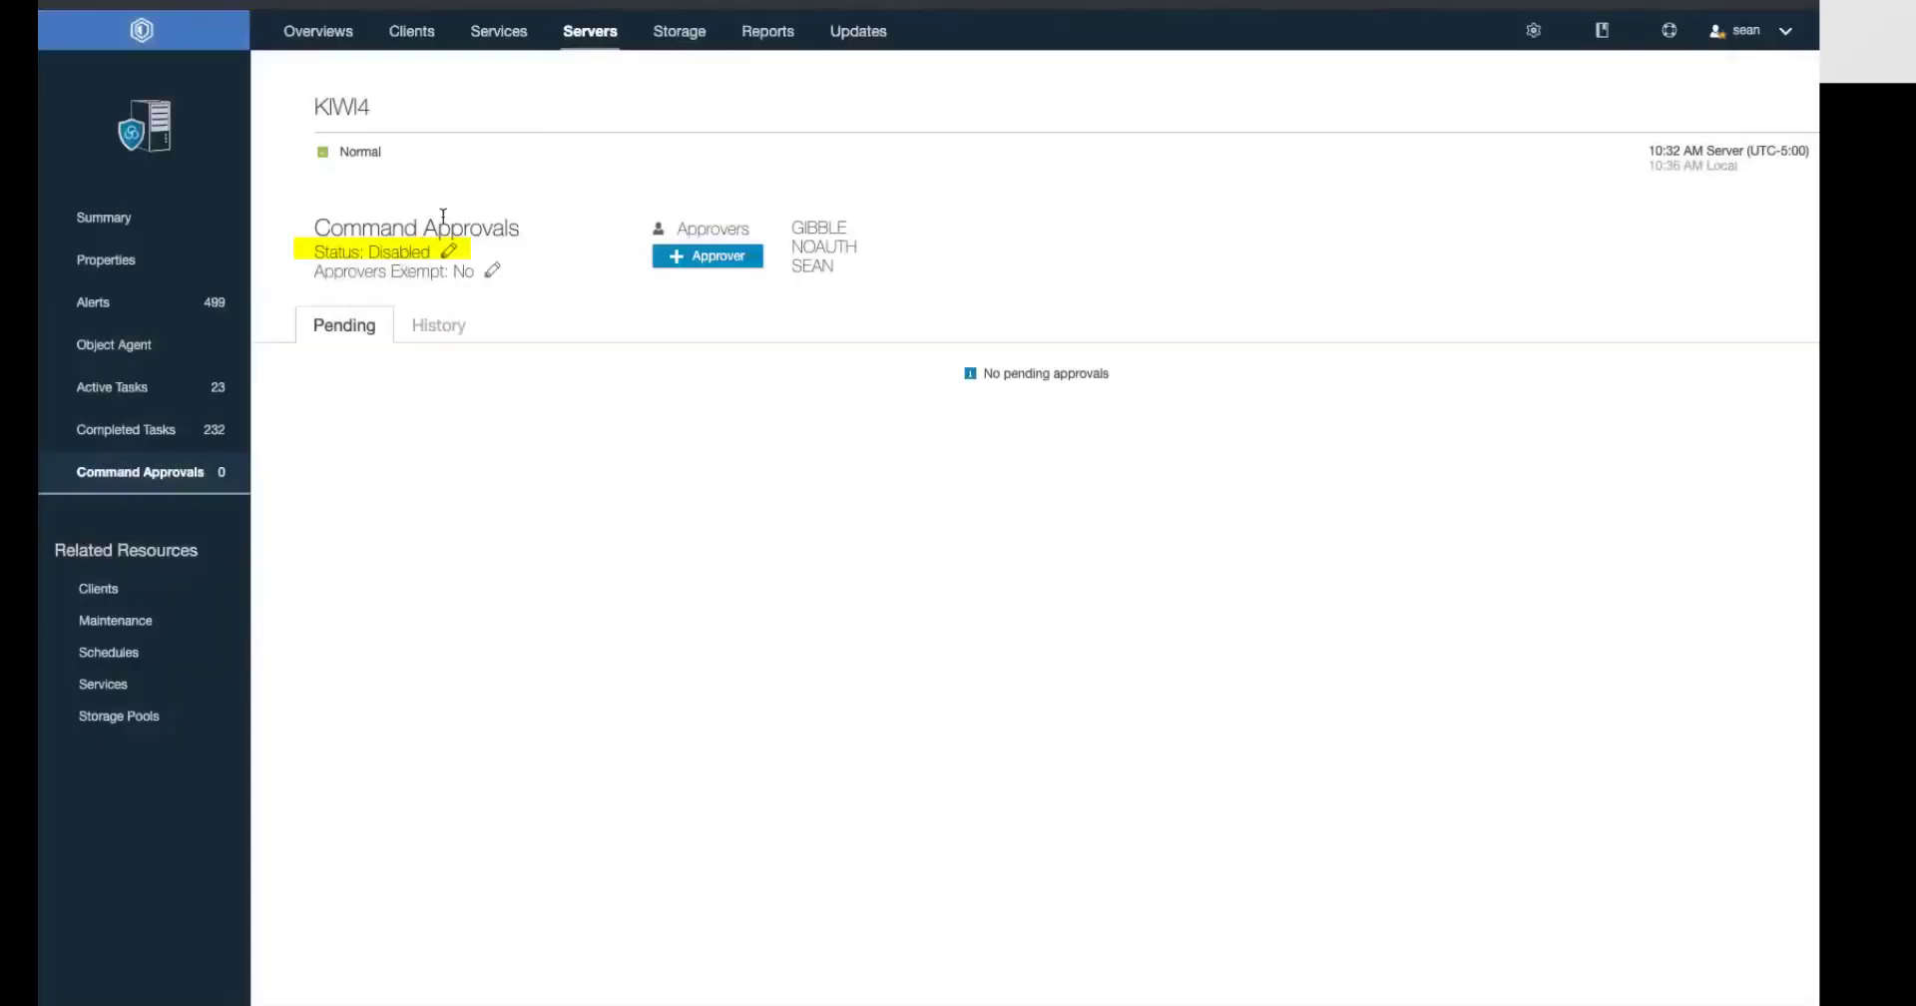
click(451, 253)
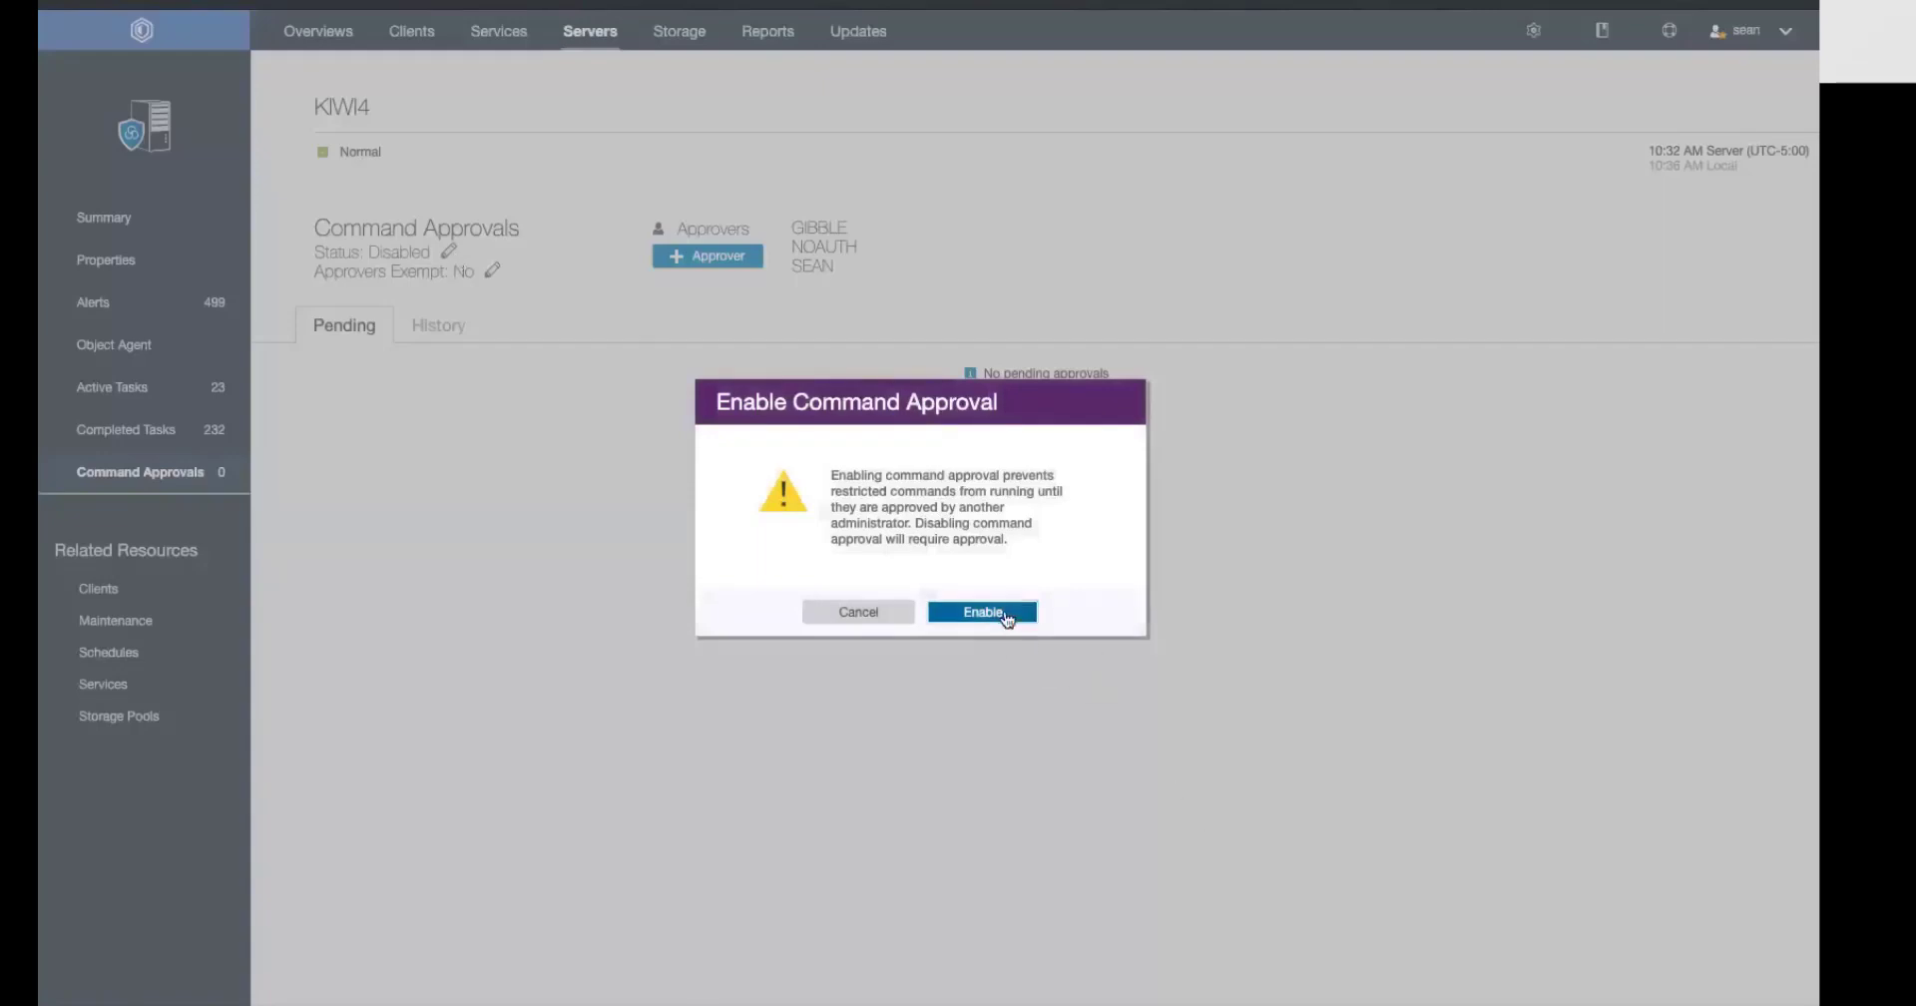
click(1003, 614)
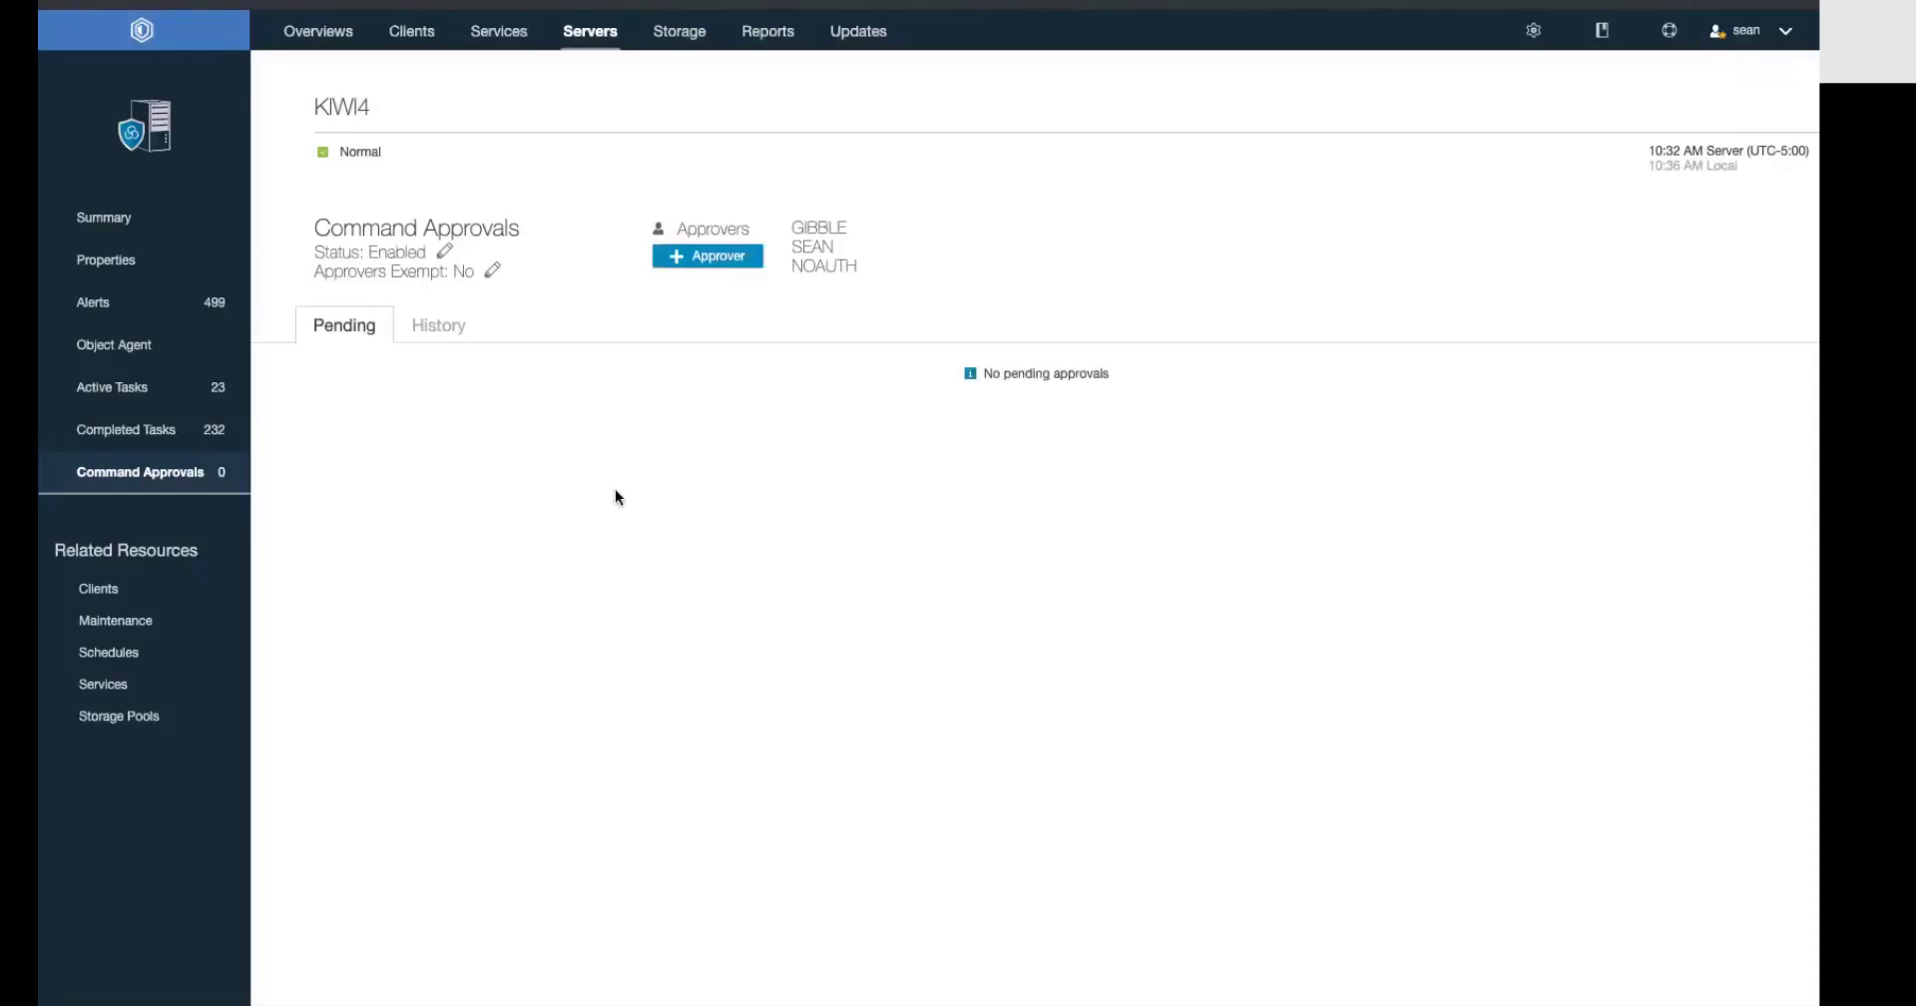
- Decommission client KGNODE2 and mark the pending approval request ID in its detailed log
click(408, 31)
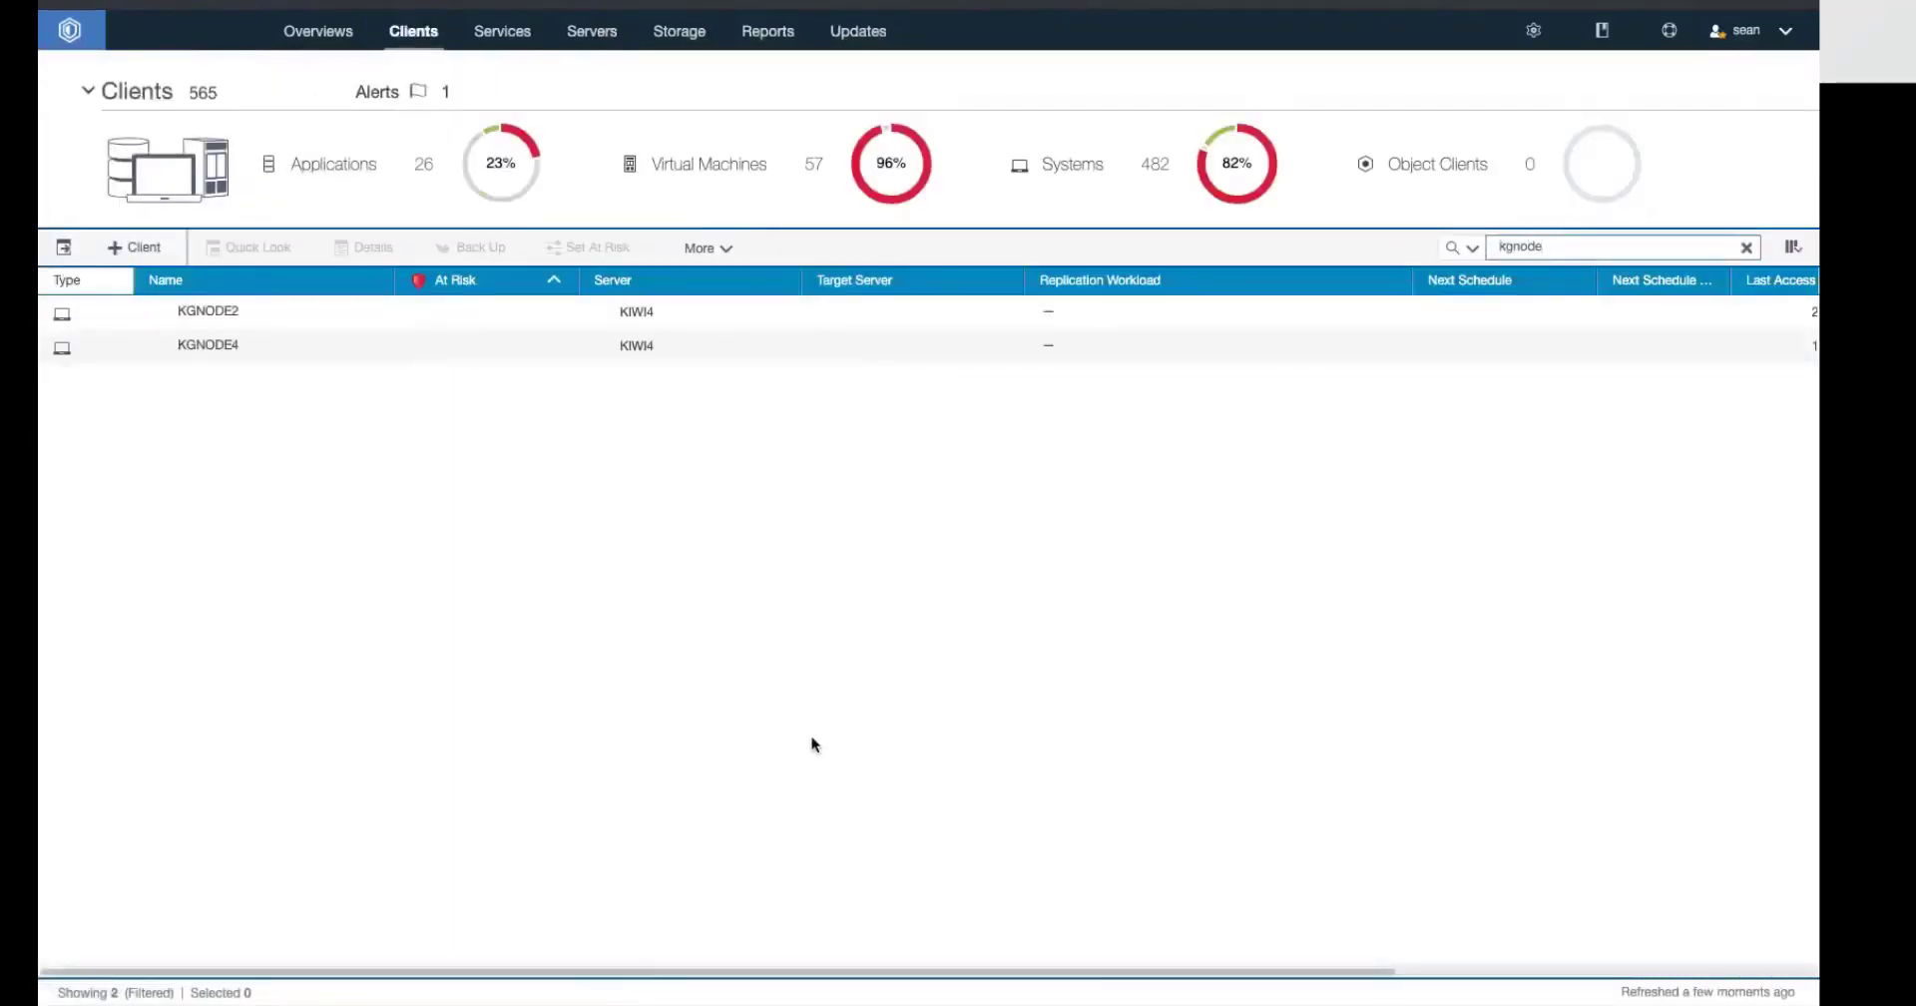
click(289, 323)
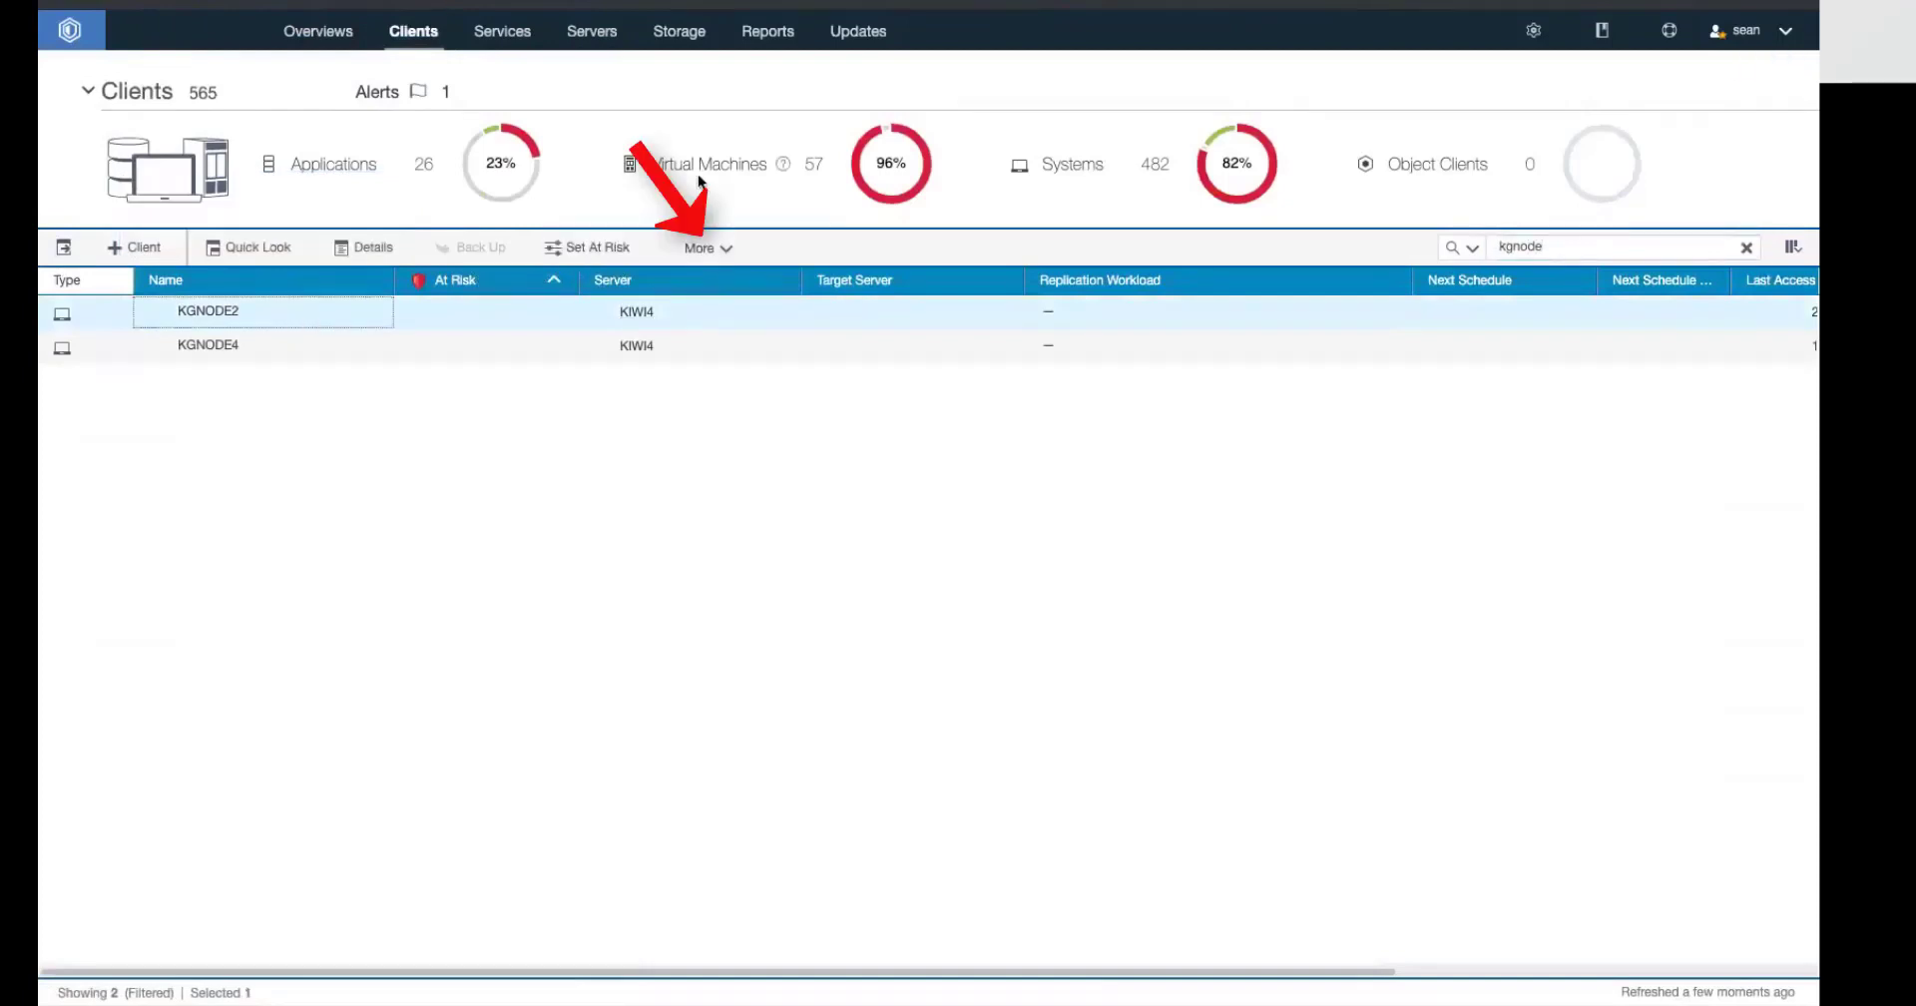
click(719, 251)
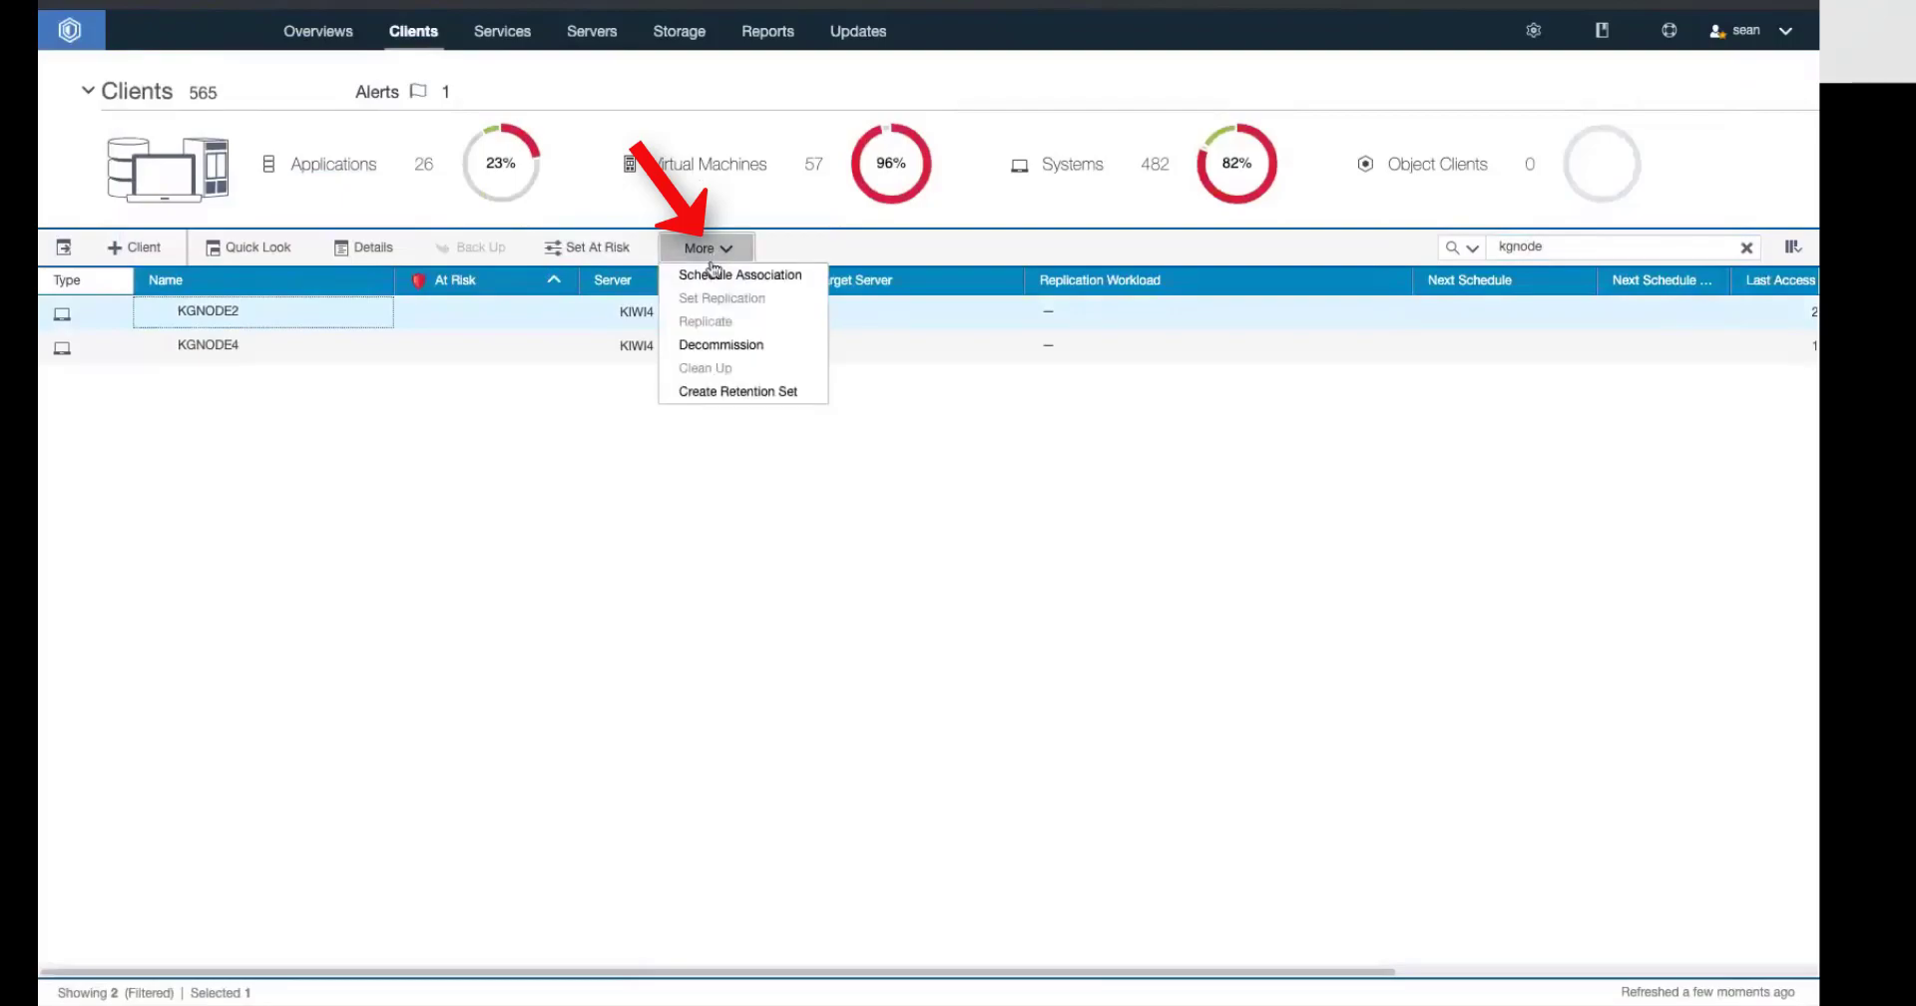
click(709, 345)
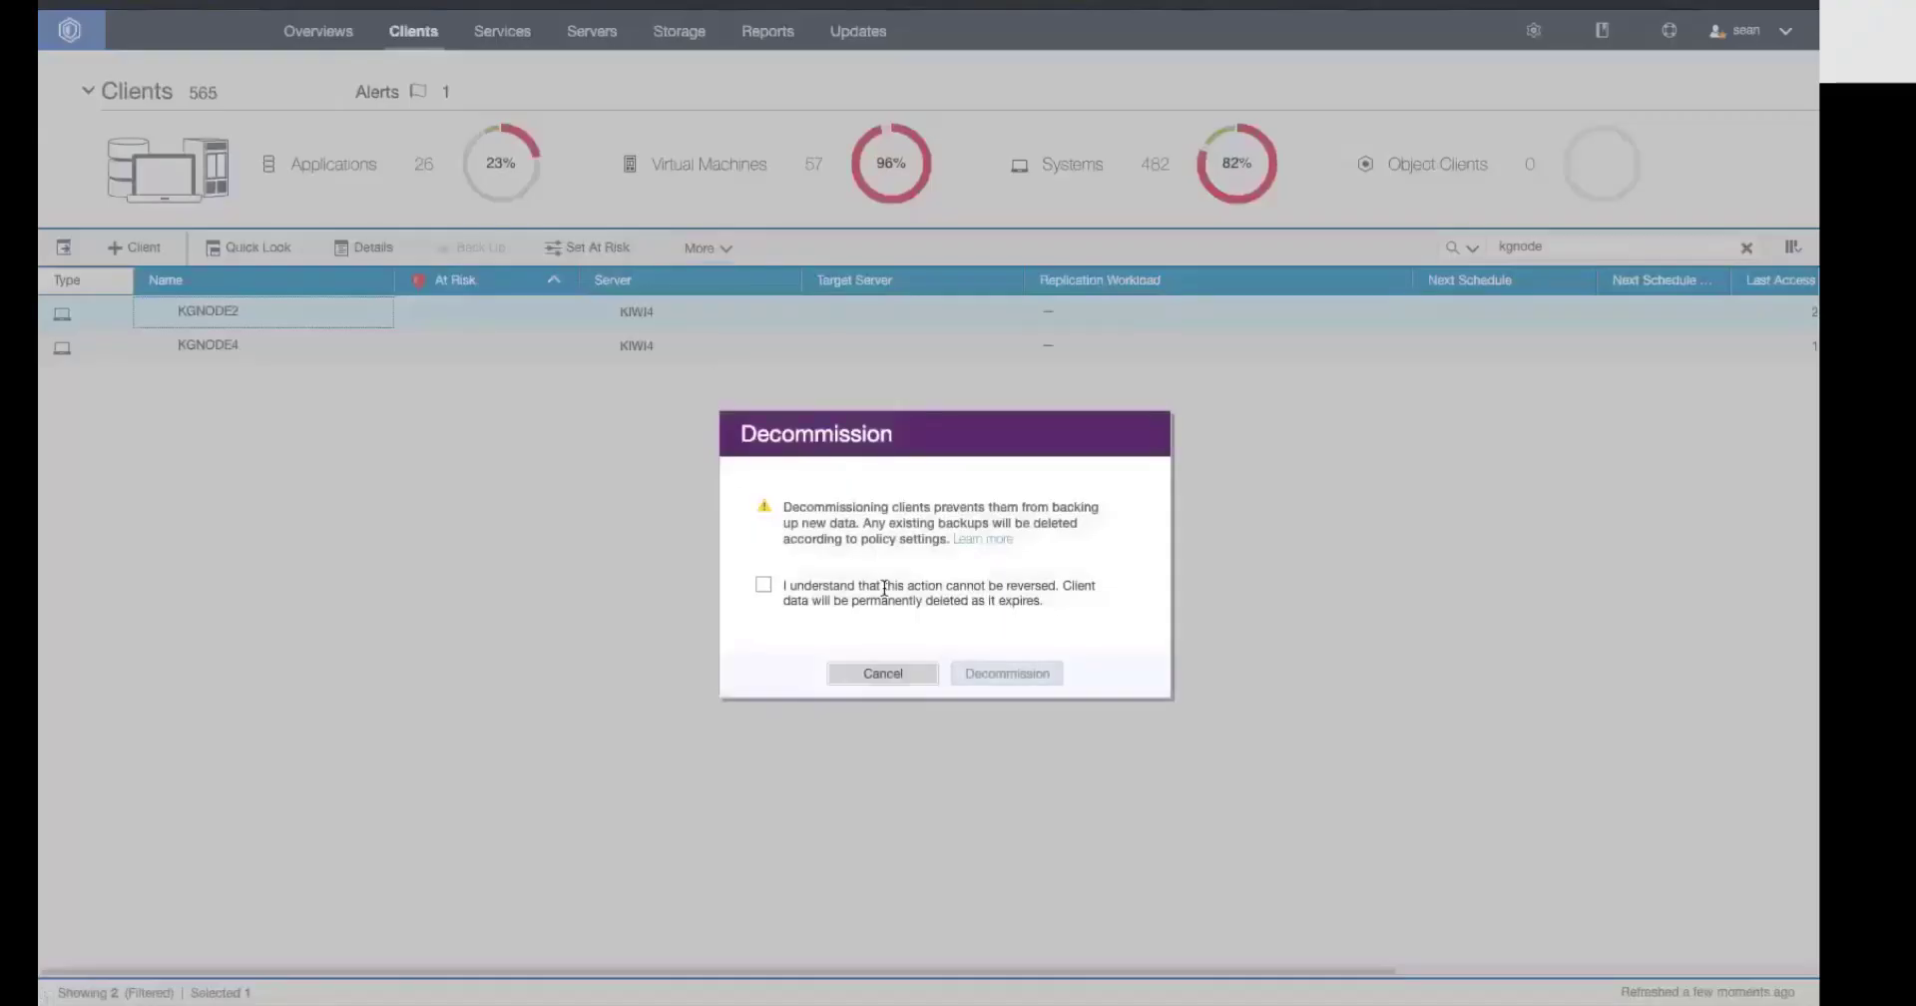
click(764, 584)
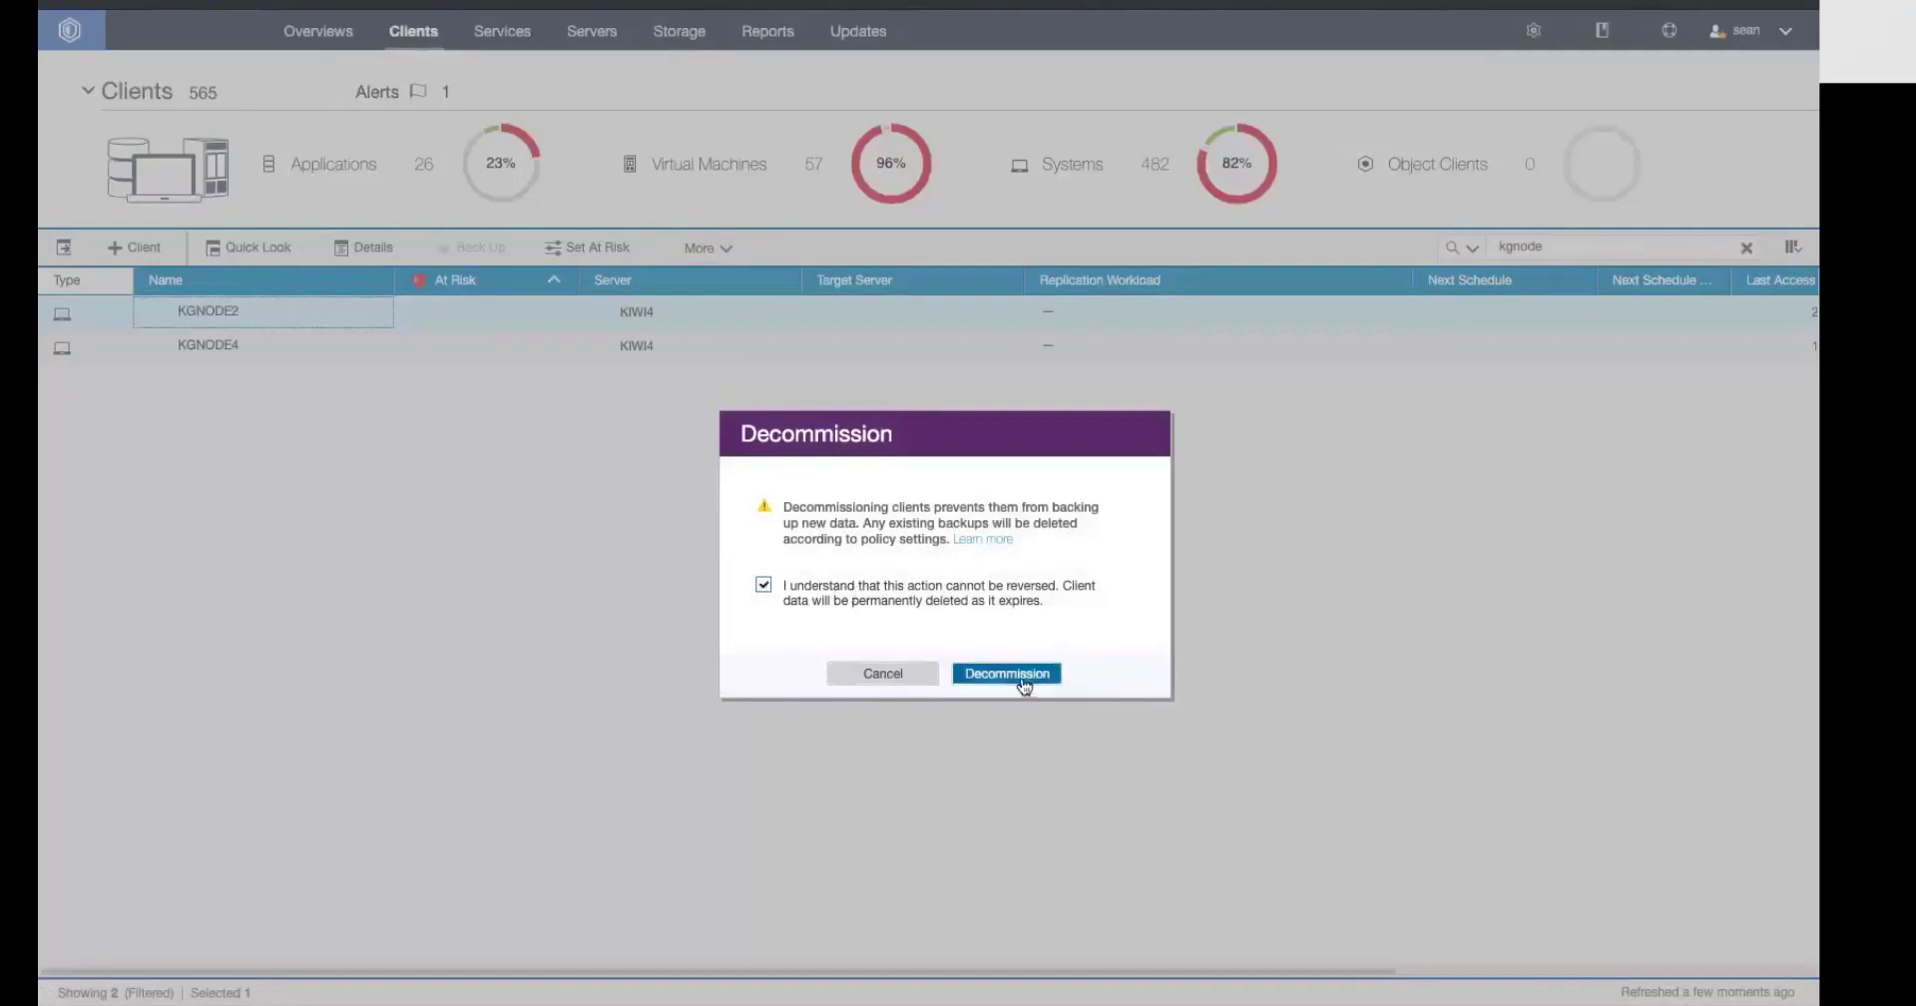
click(1023, 679)
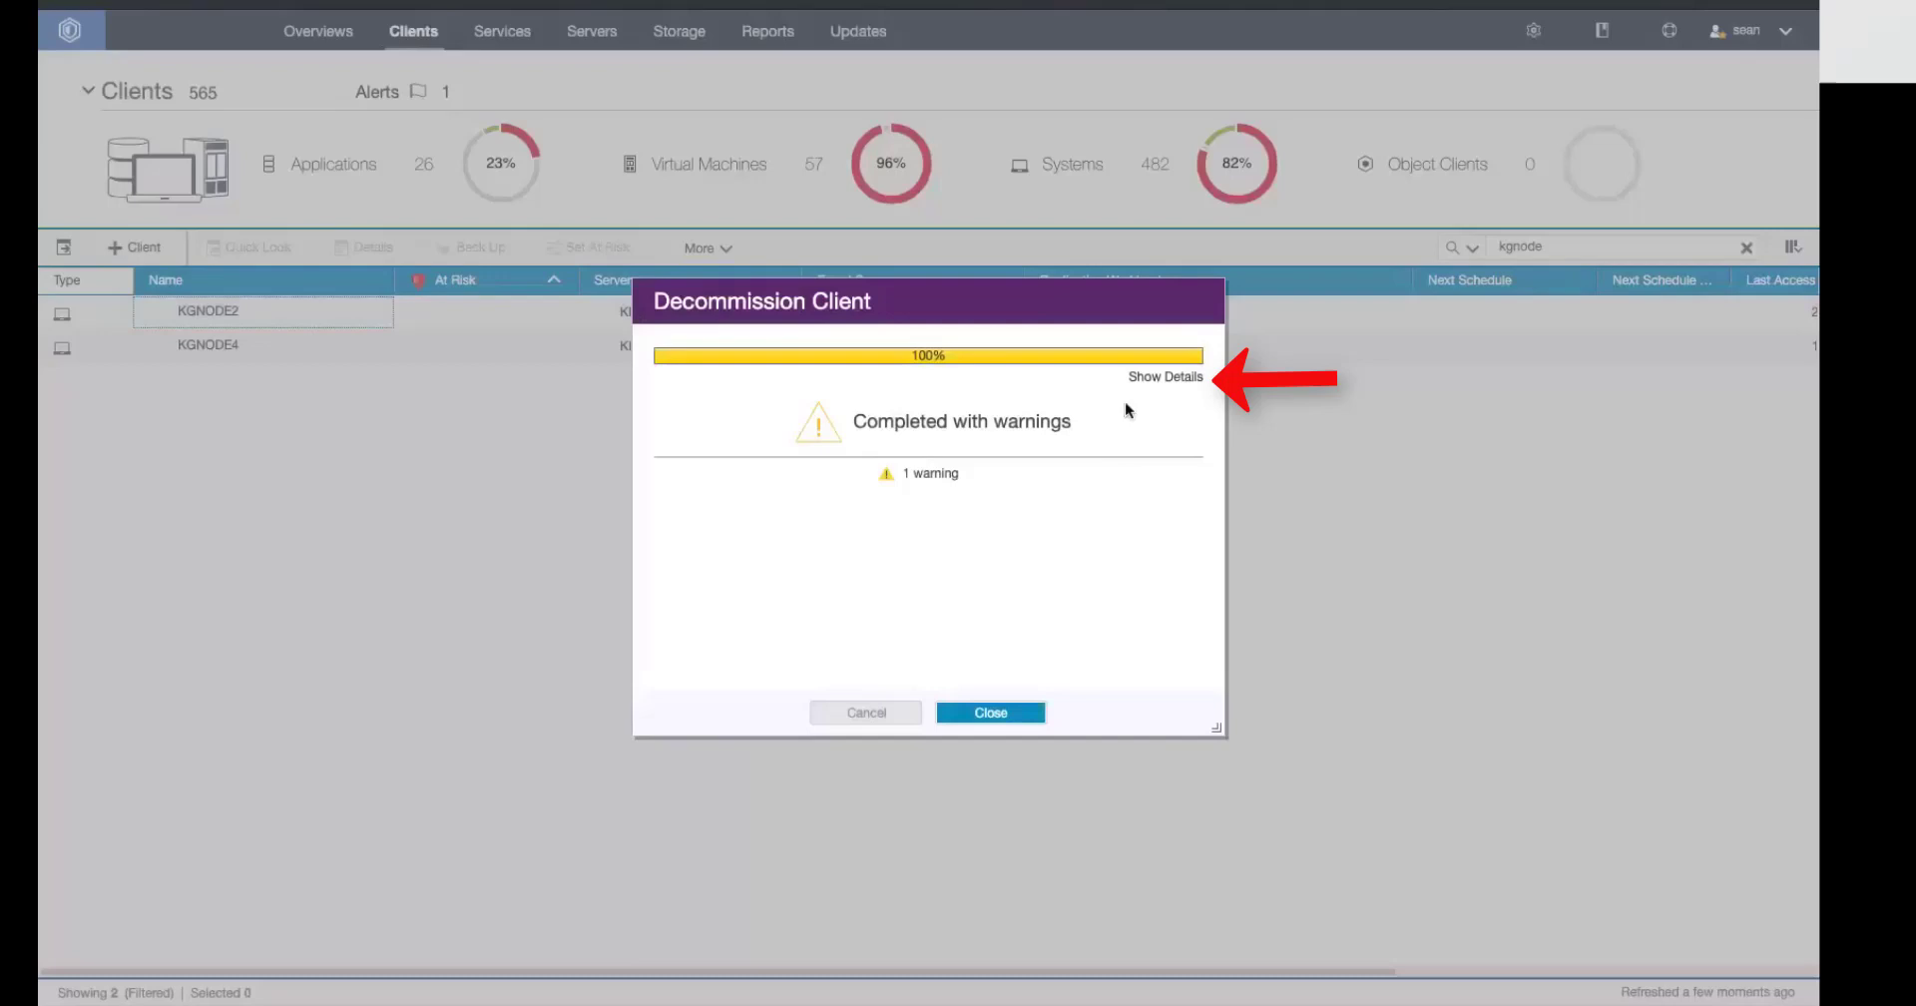
click(1162, 383)
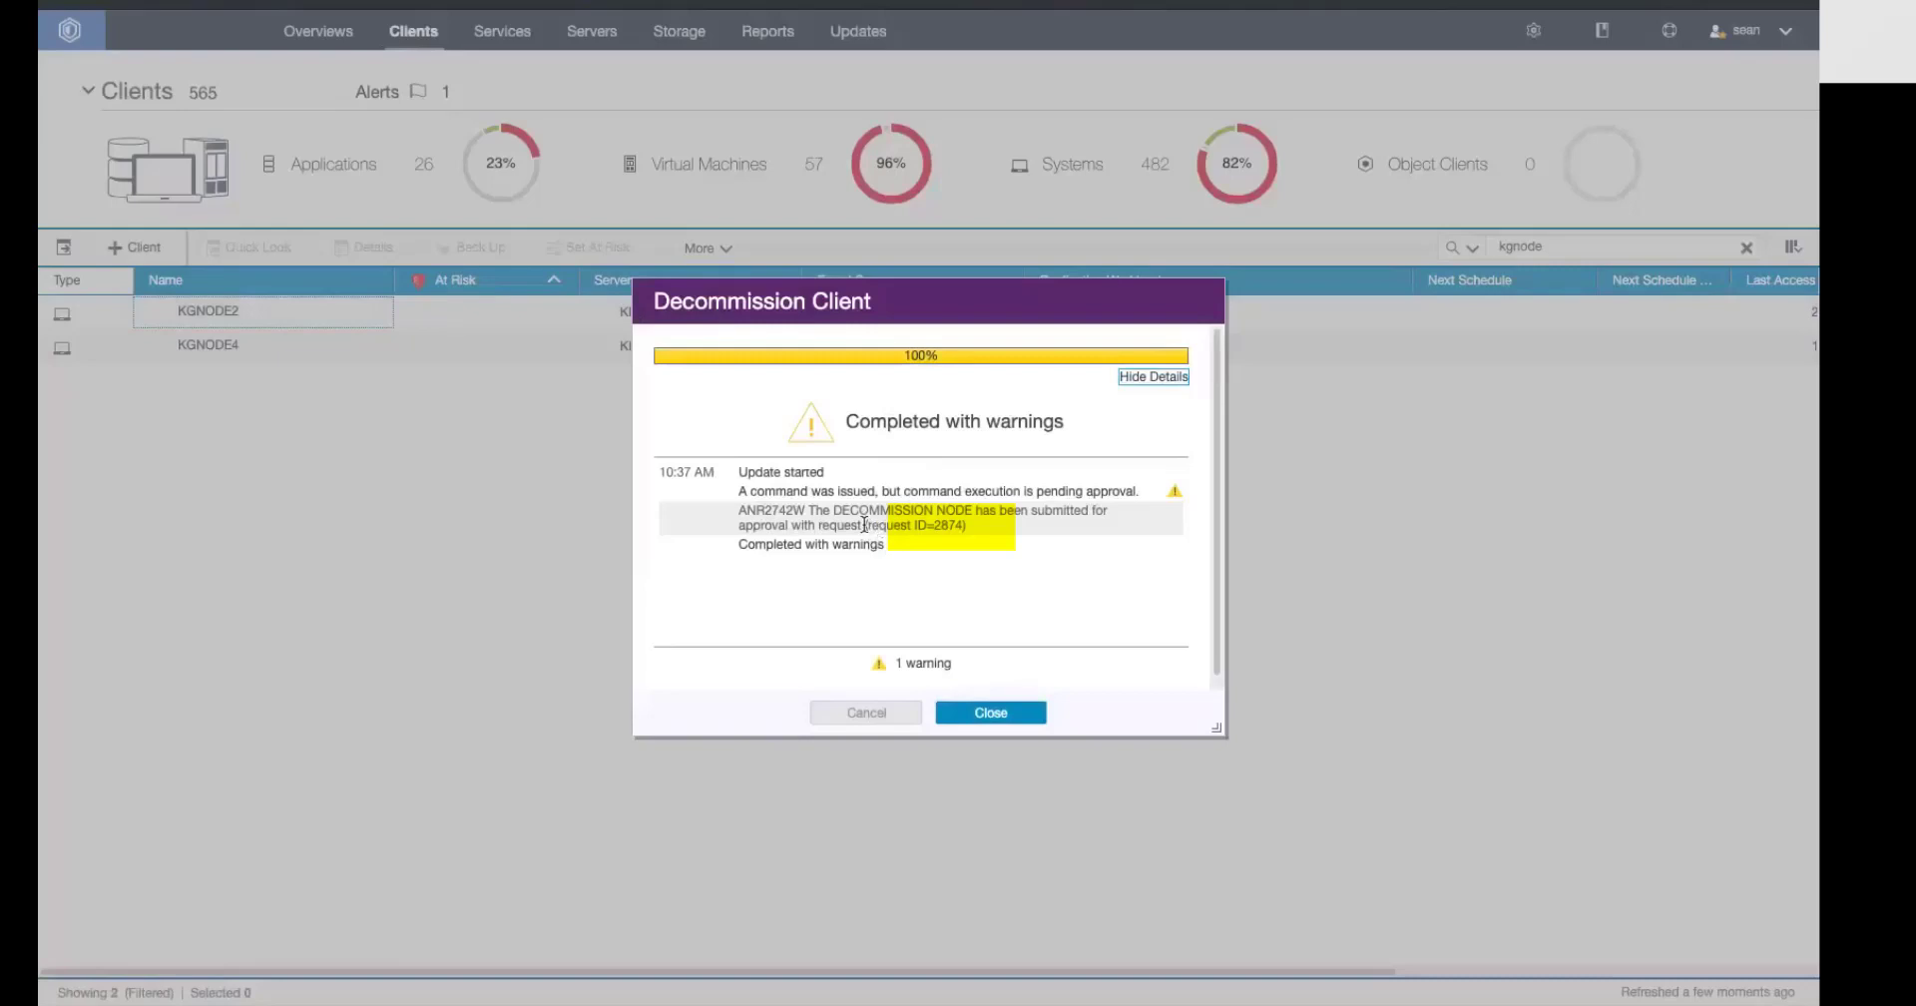
drag(869, 525, 964, 521)
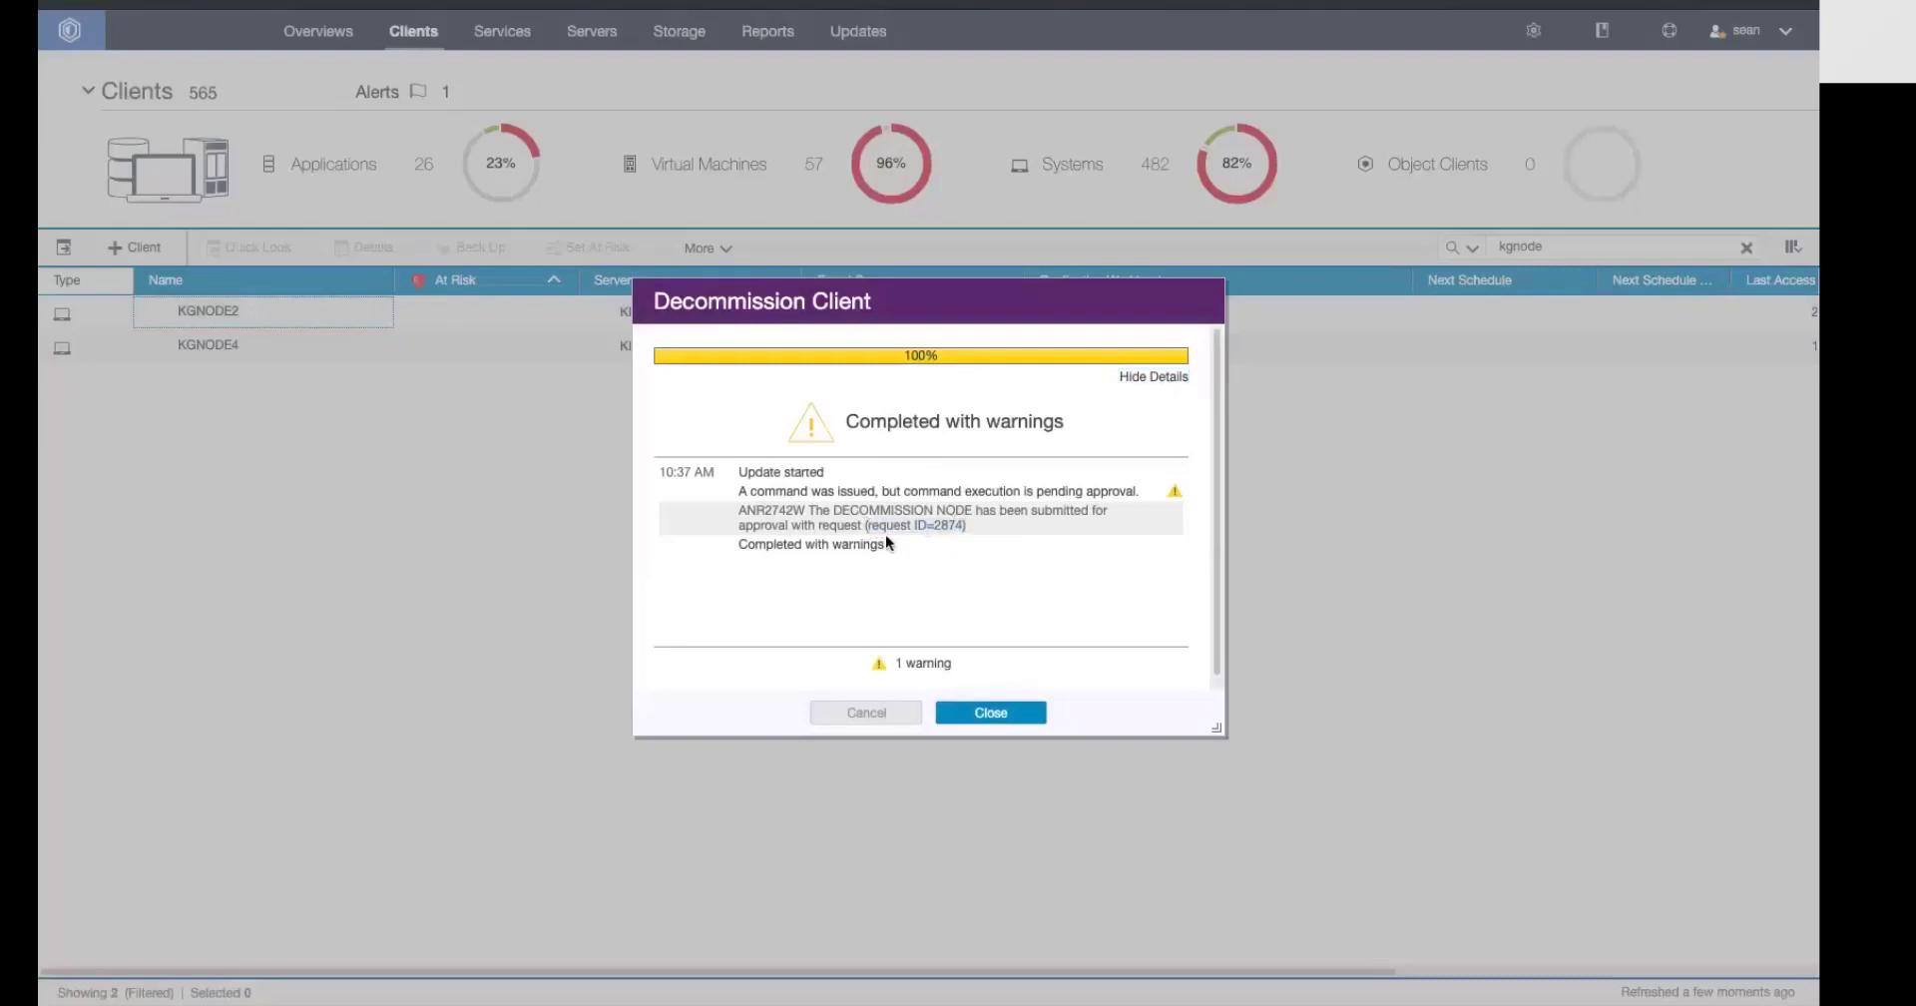
click(1024, 725)
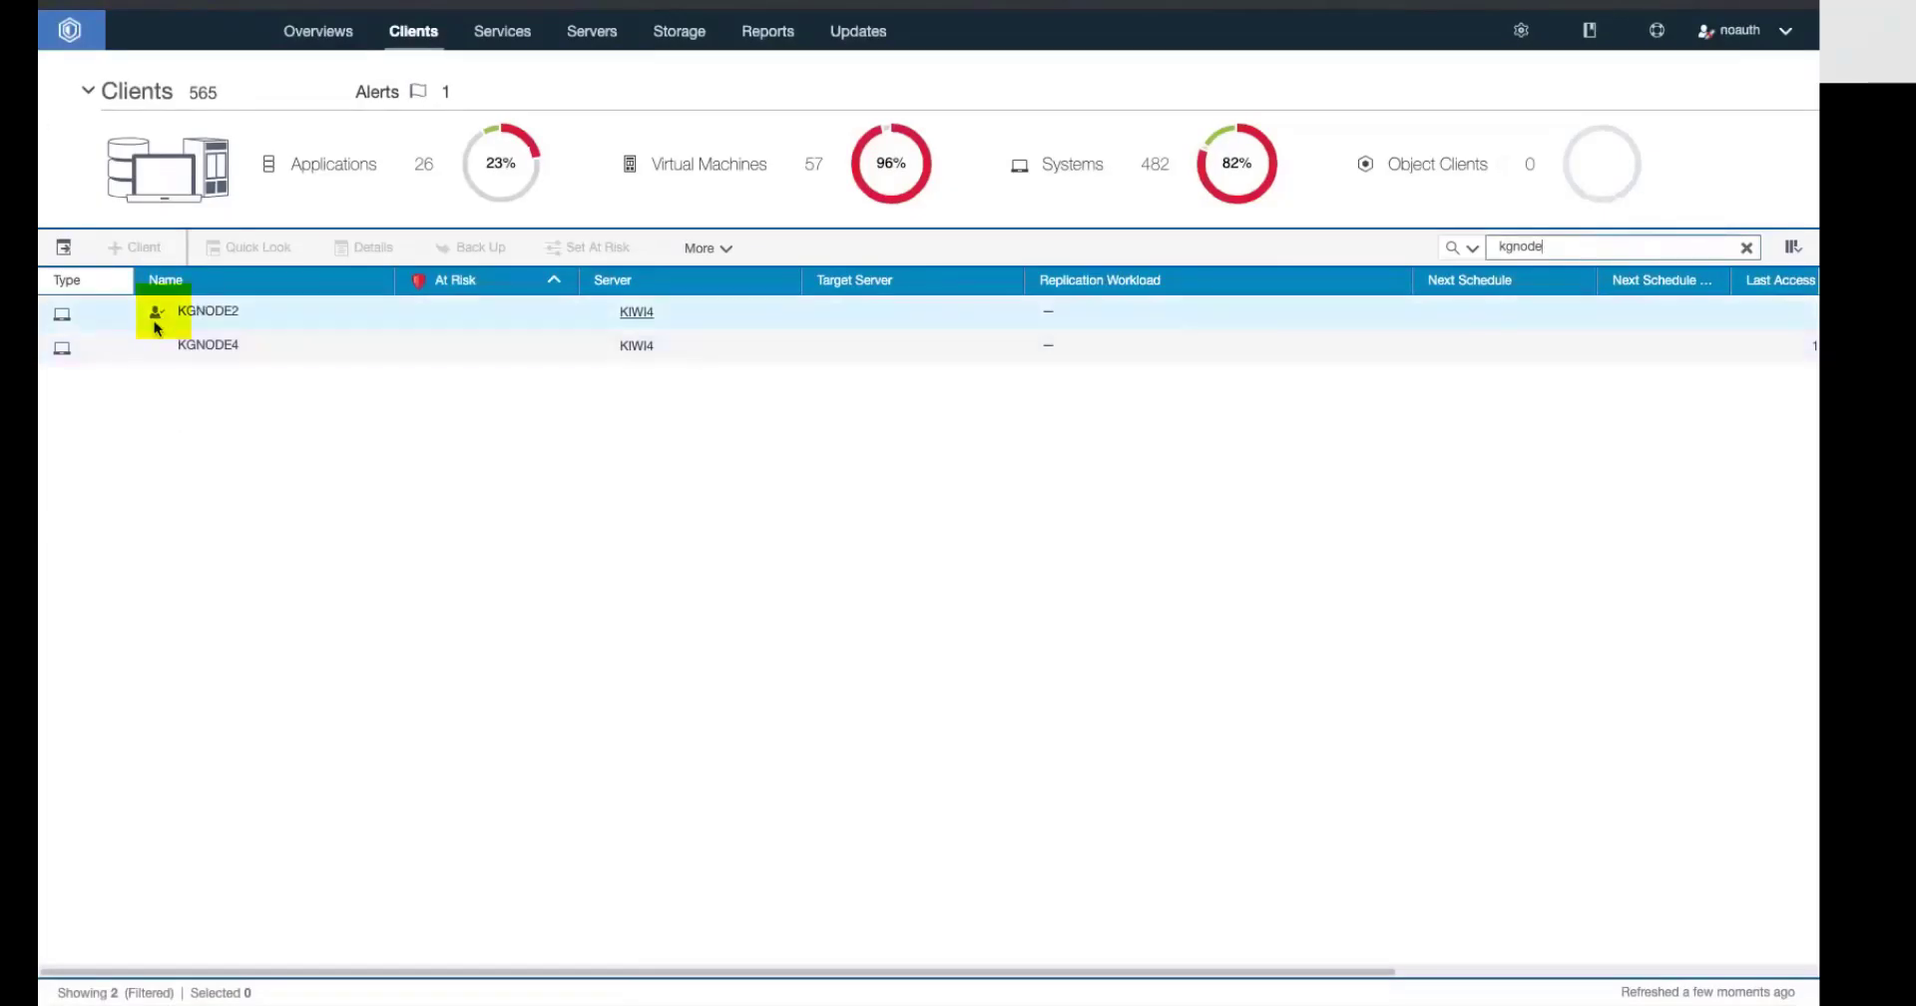
mouse_move(152, 315)
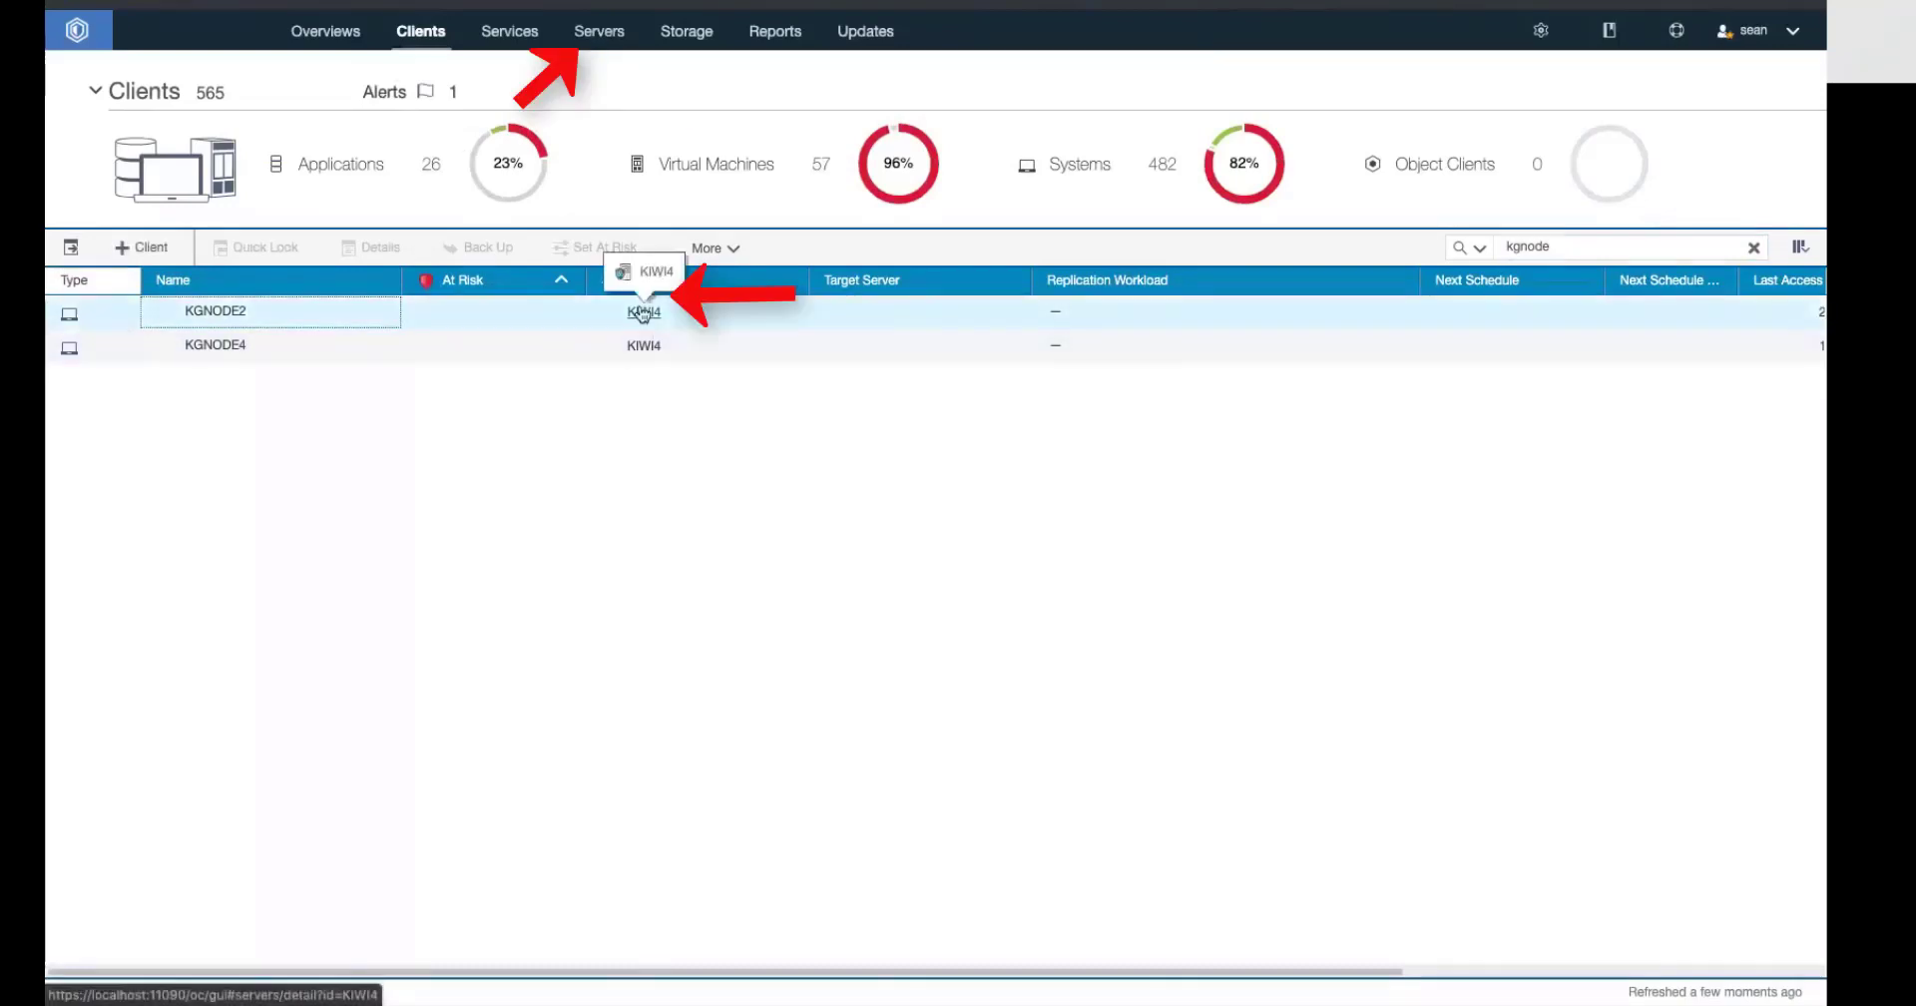
- In KIWI4's Properties, change Retain activity summary data from 28 to 29 days and save
click(643, 313)
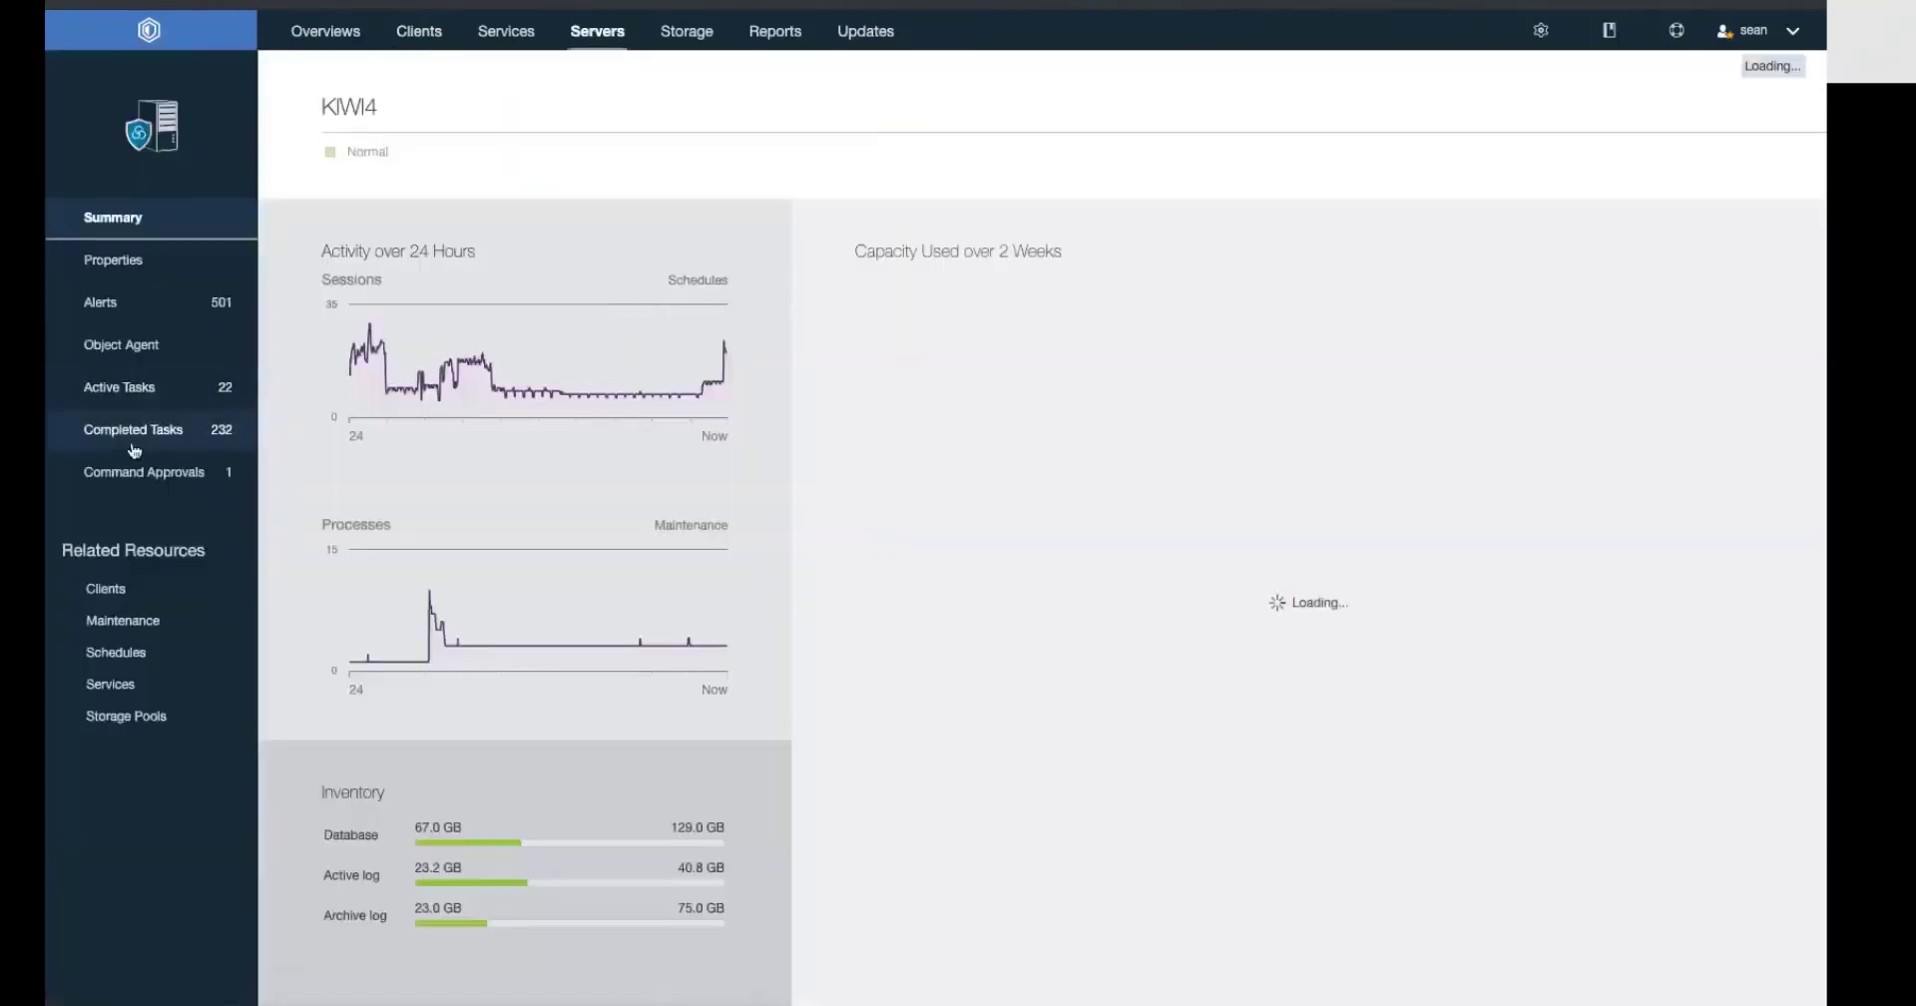
click(167, 468)
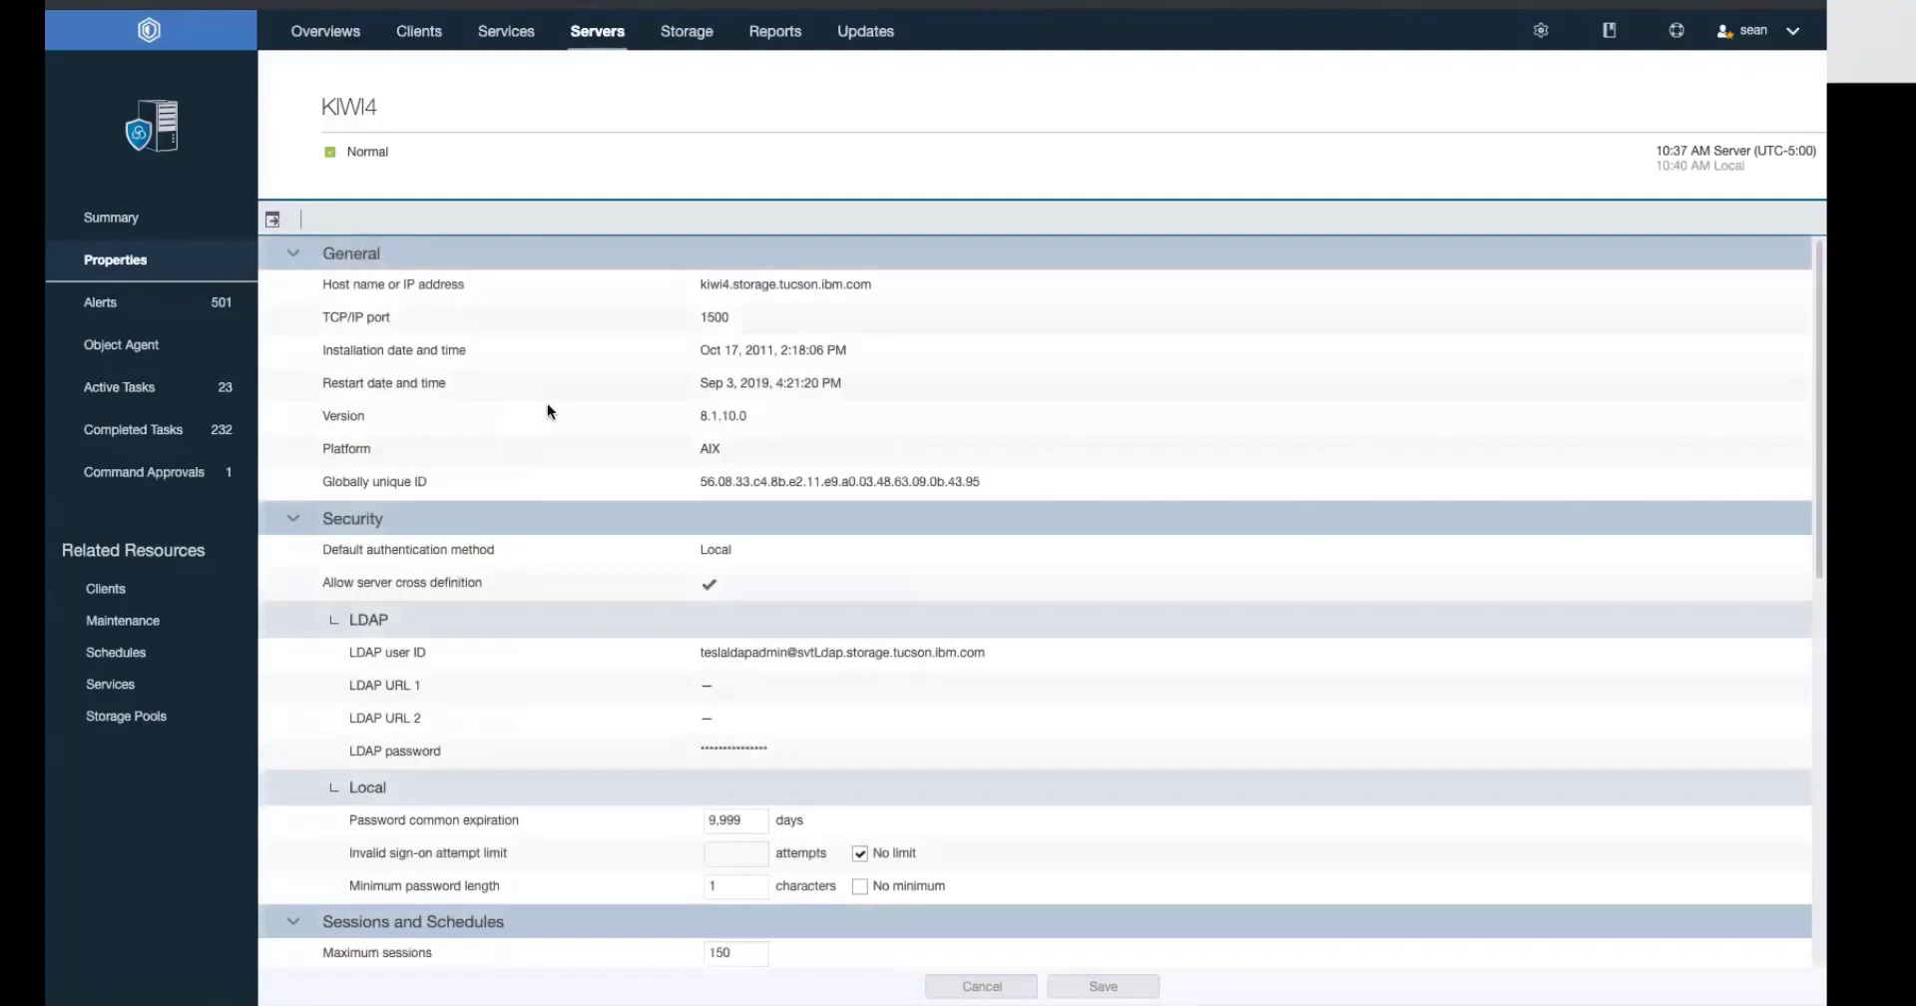
scroll(547, 403, down, 5)
scroll(547, 403, down, 3)
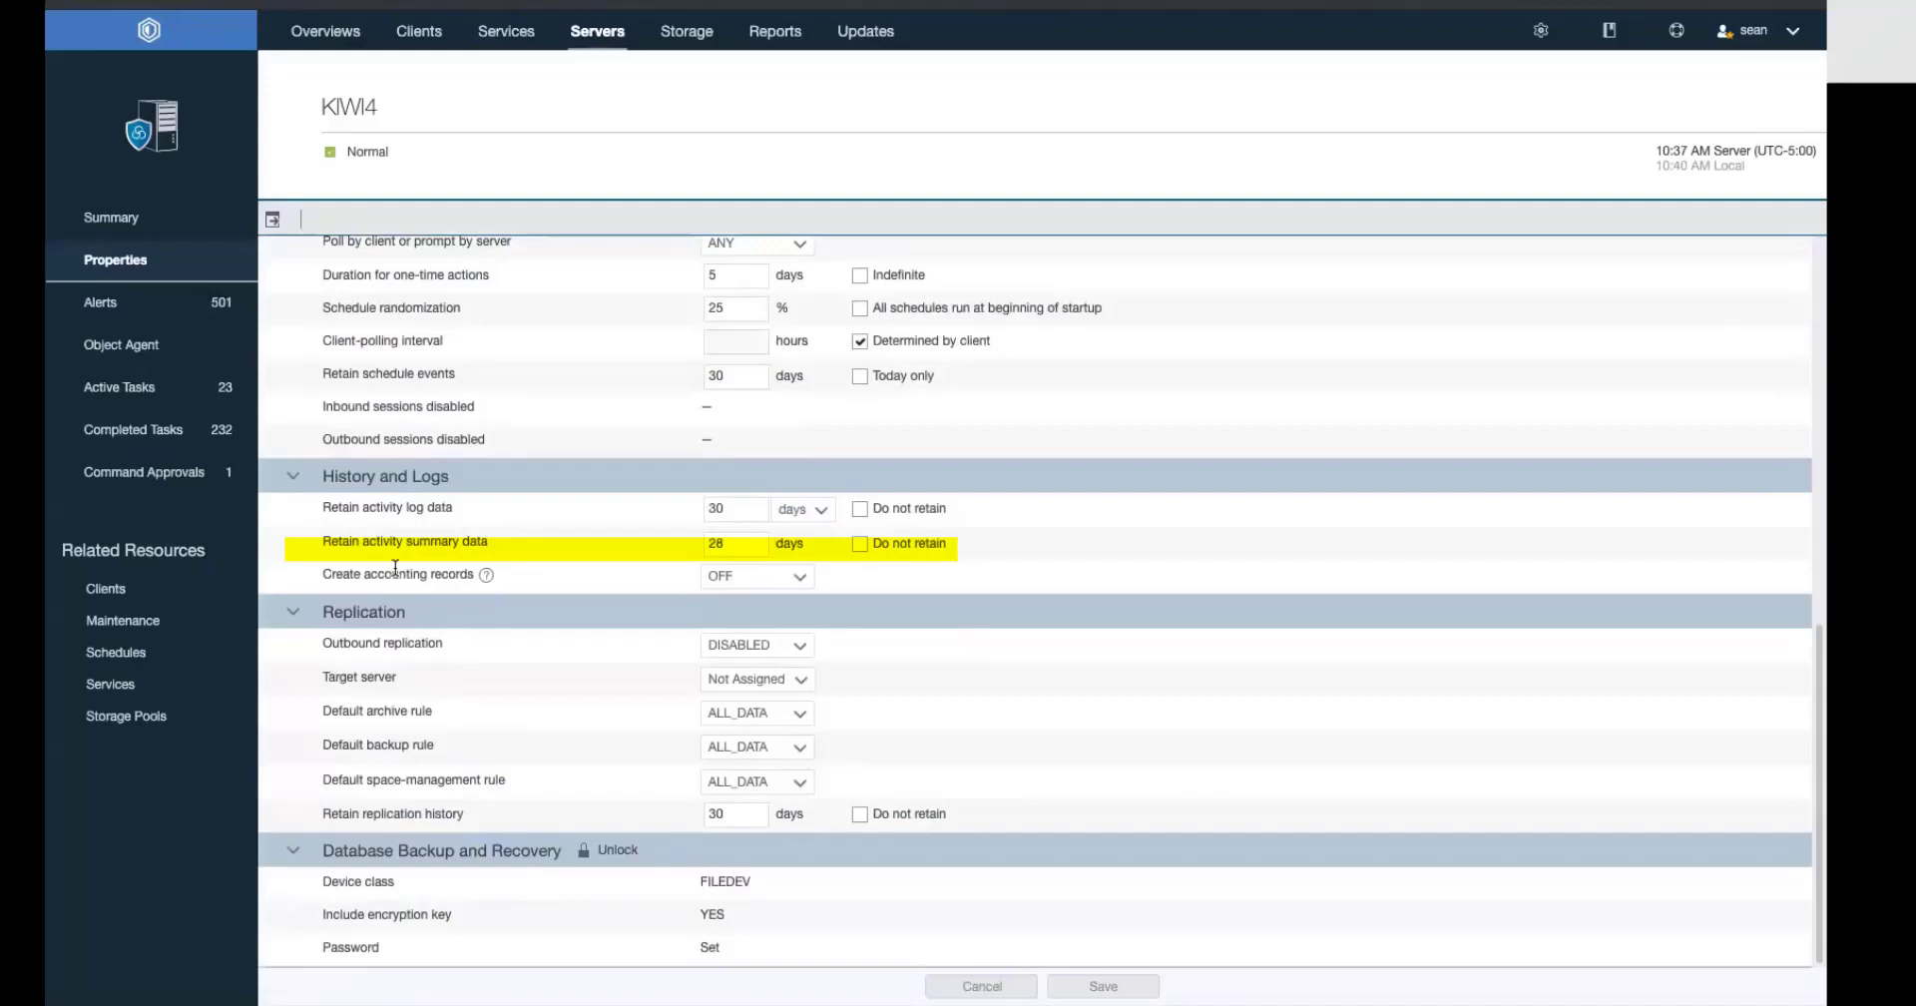
click(739, 547)
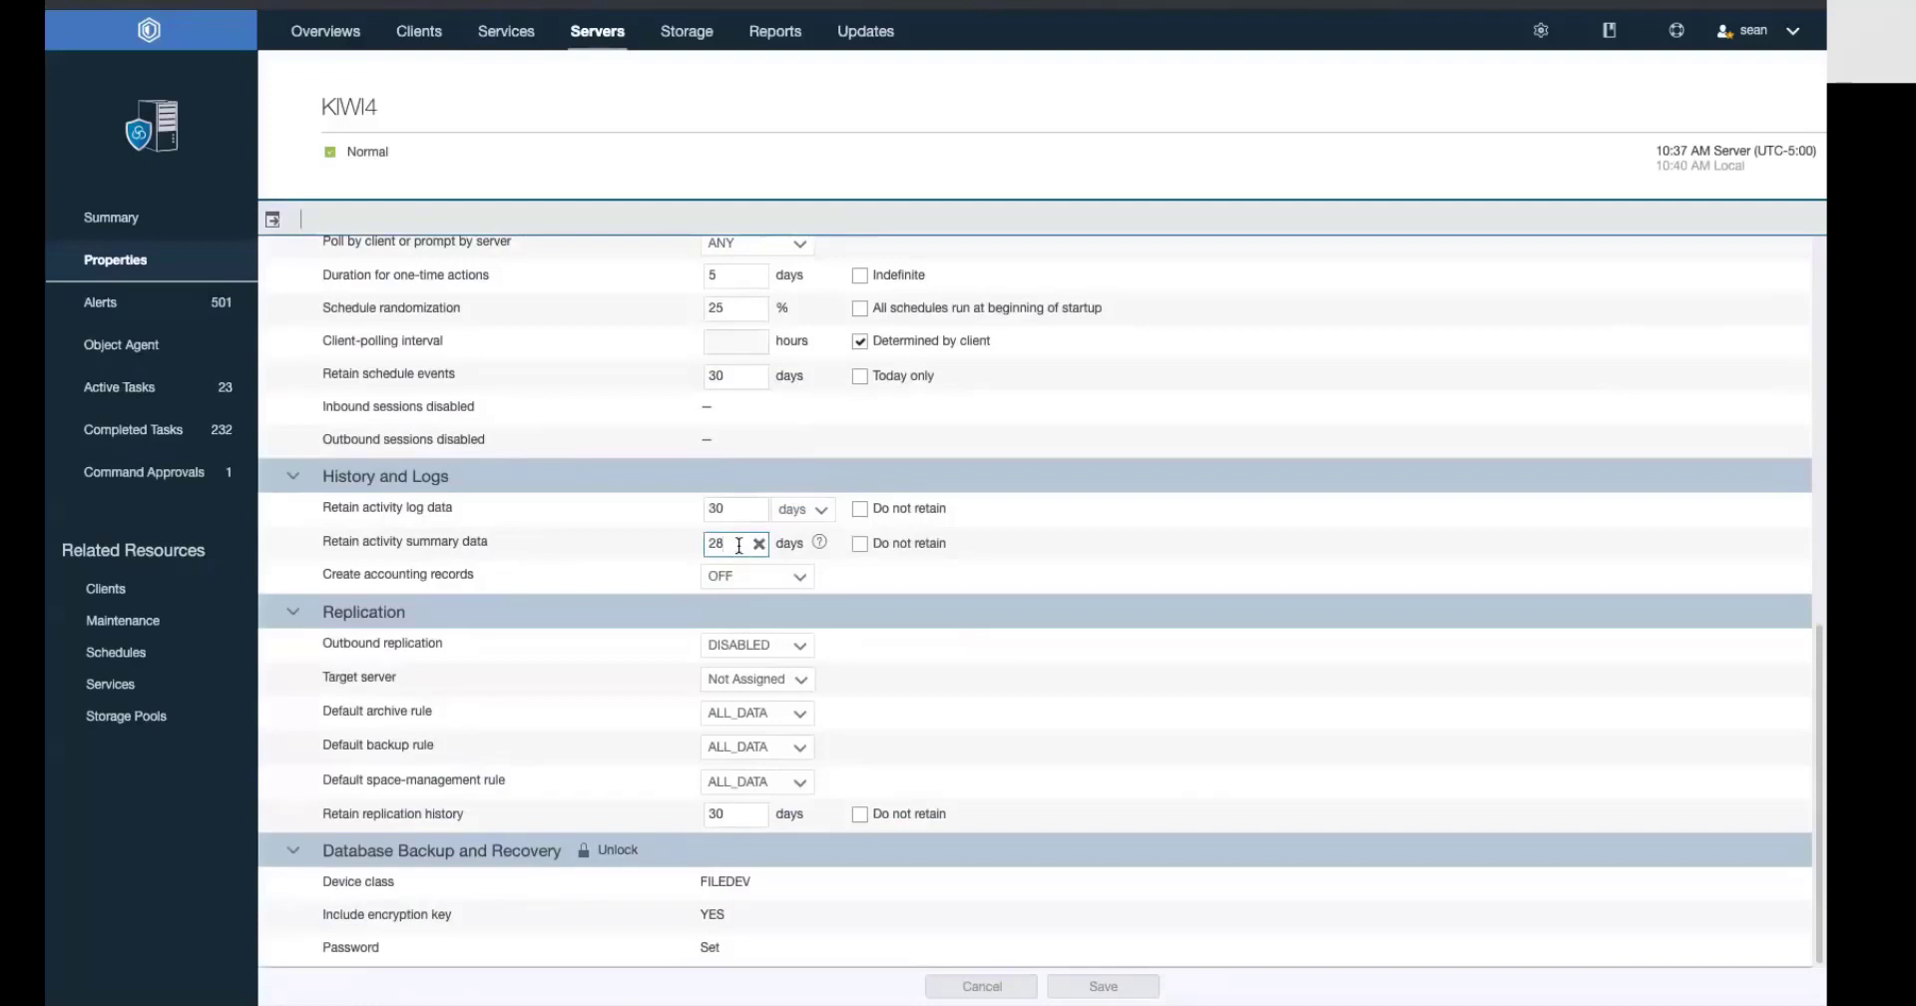
key(BackSpace)
text(9)
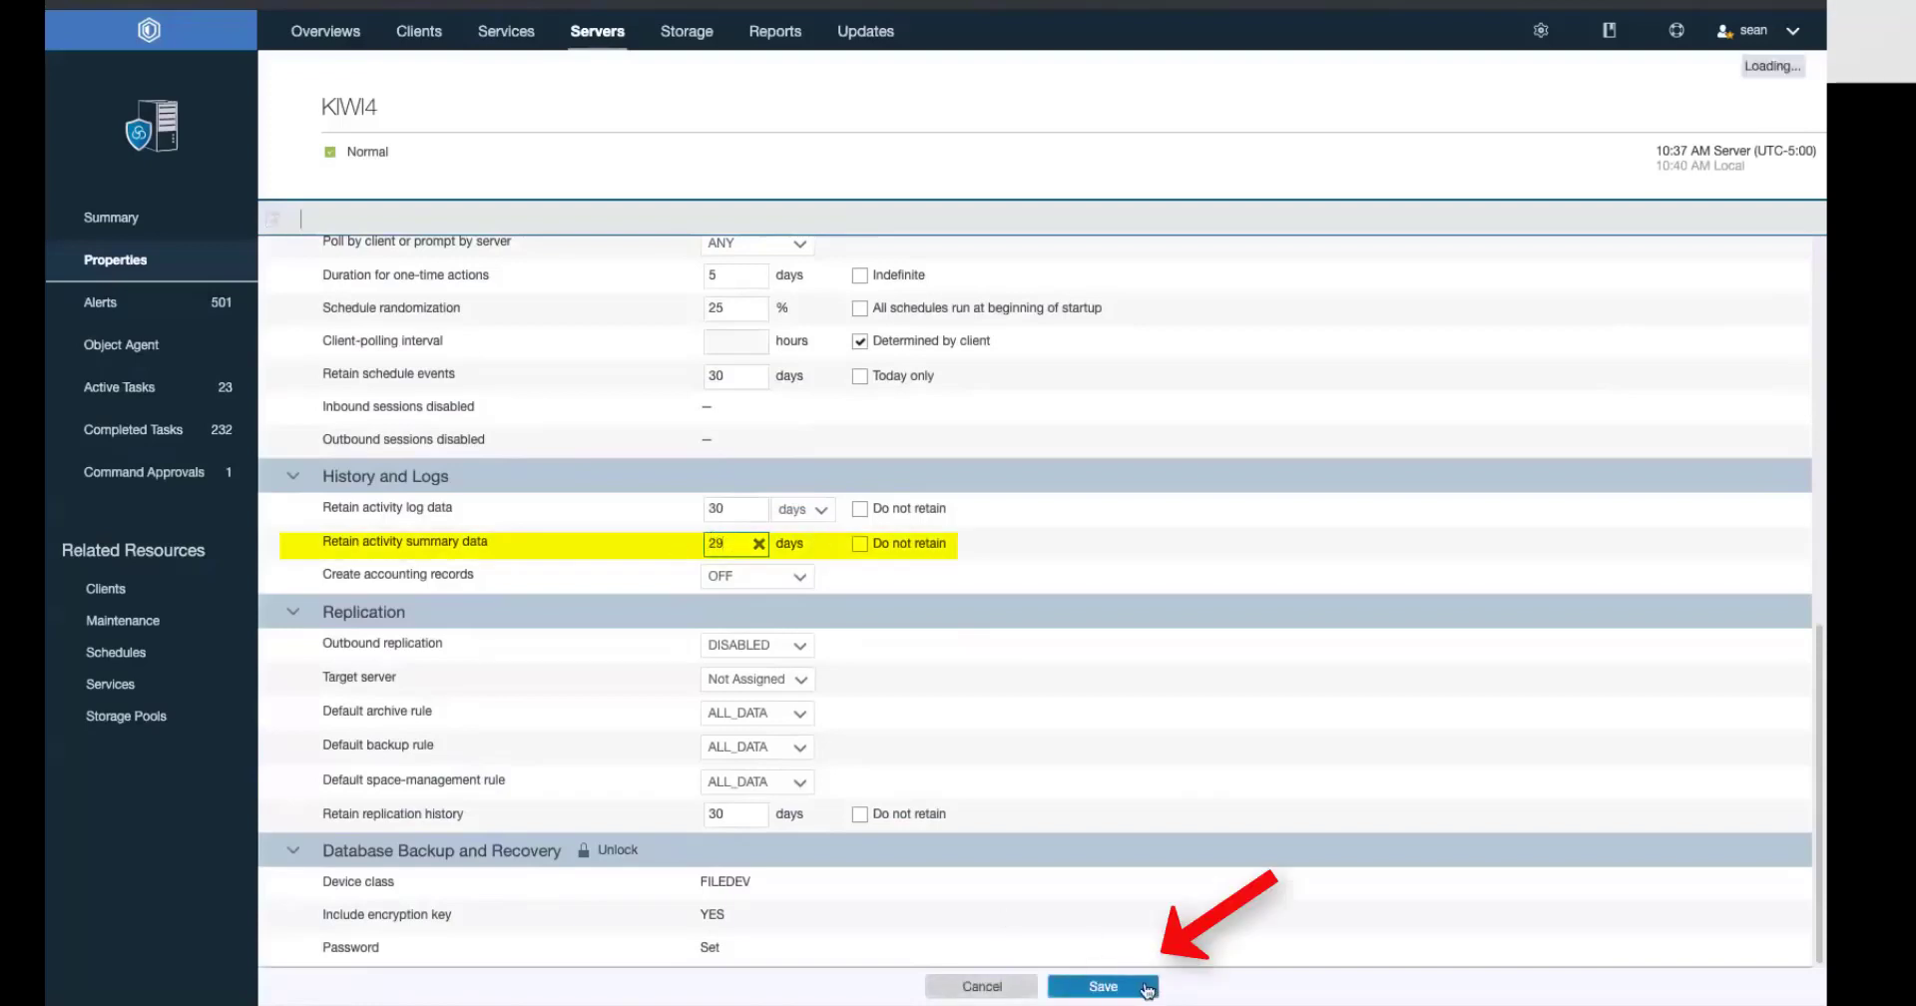
click(1141, 987)
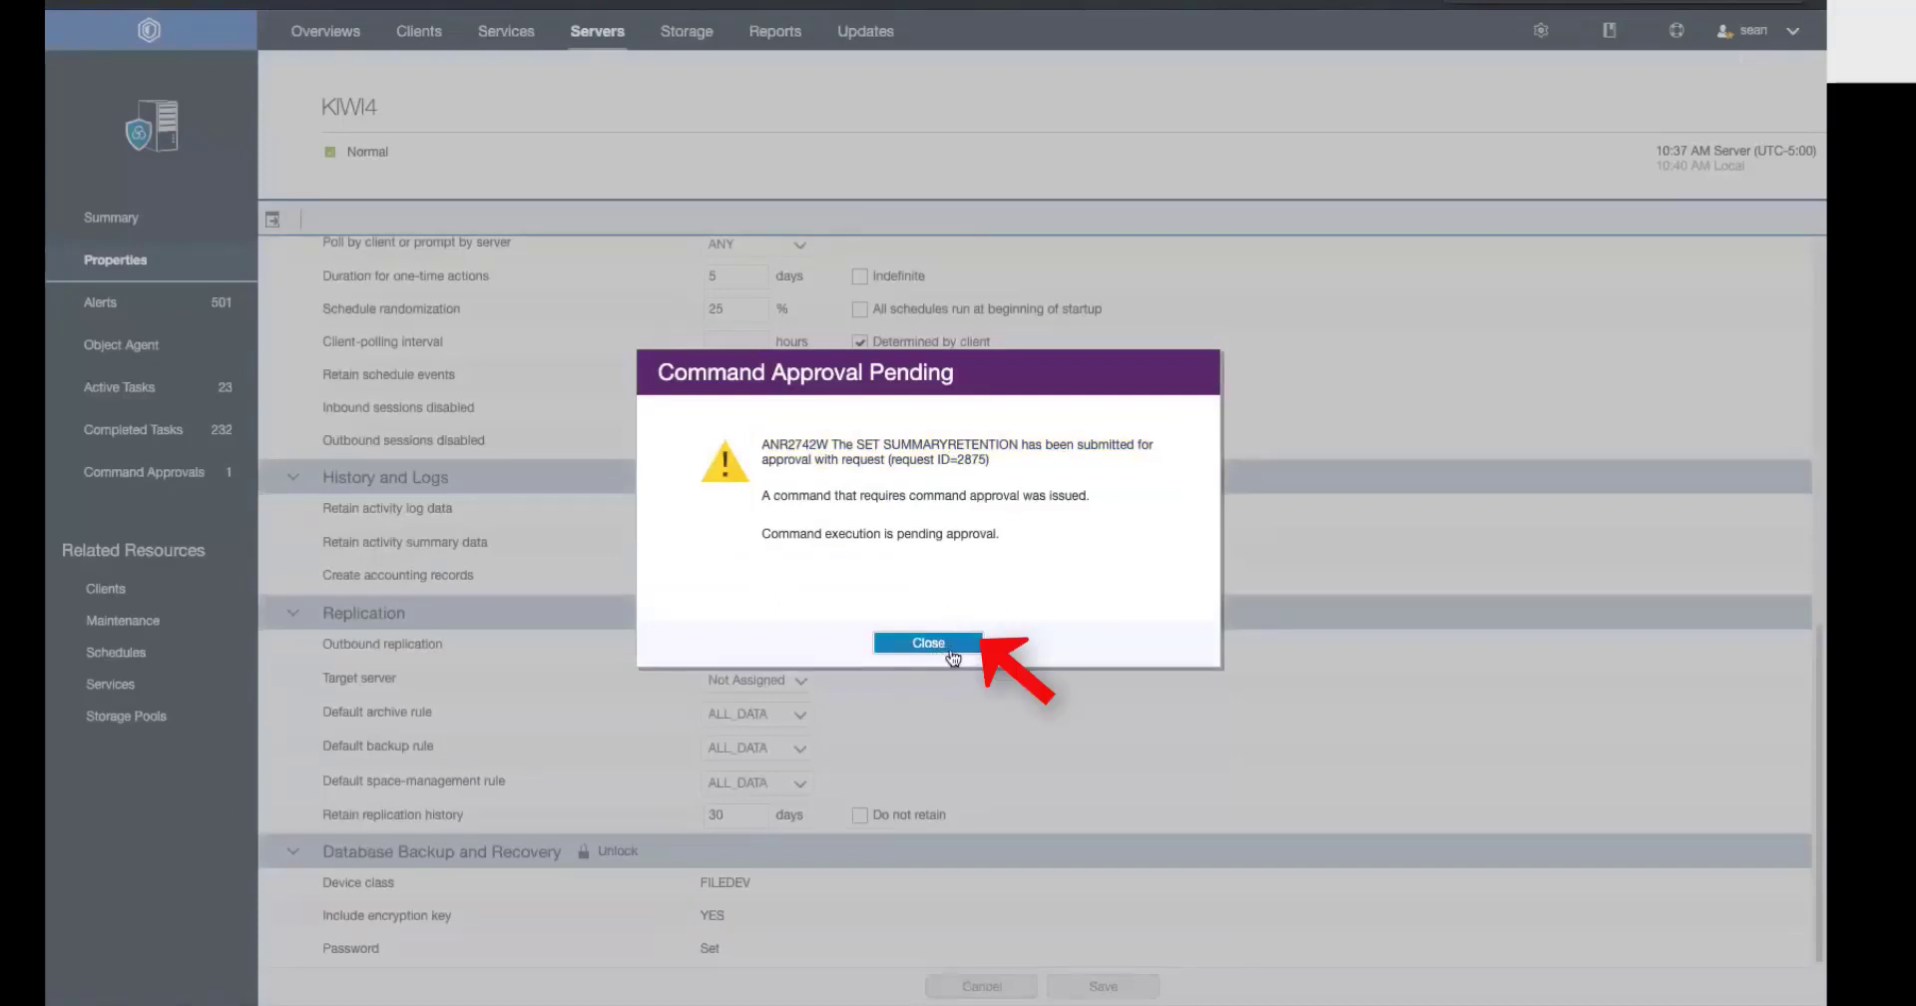
- Dismiss the approval-pending notice and withdraw the SET SUMMARYRETENTION 29 request
click(964, 653)
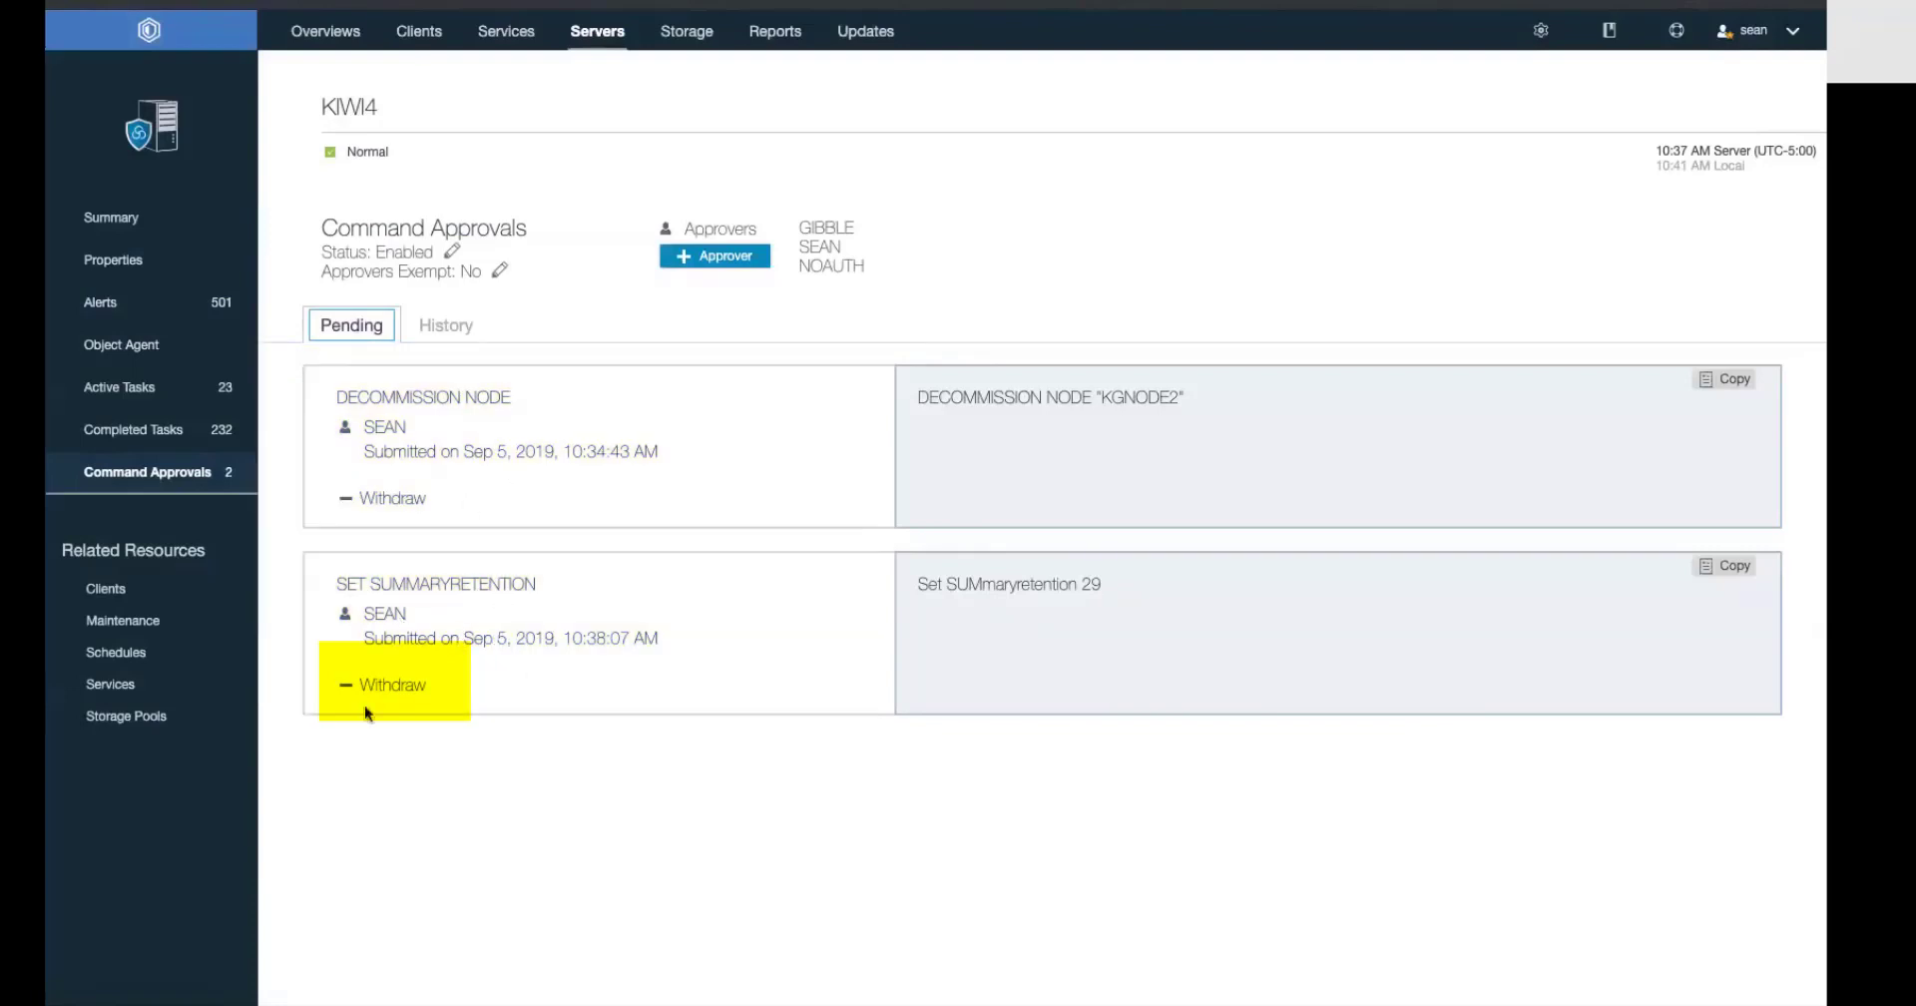
click(384, 694)
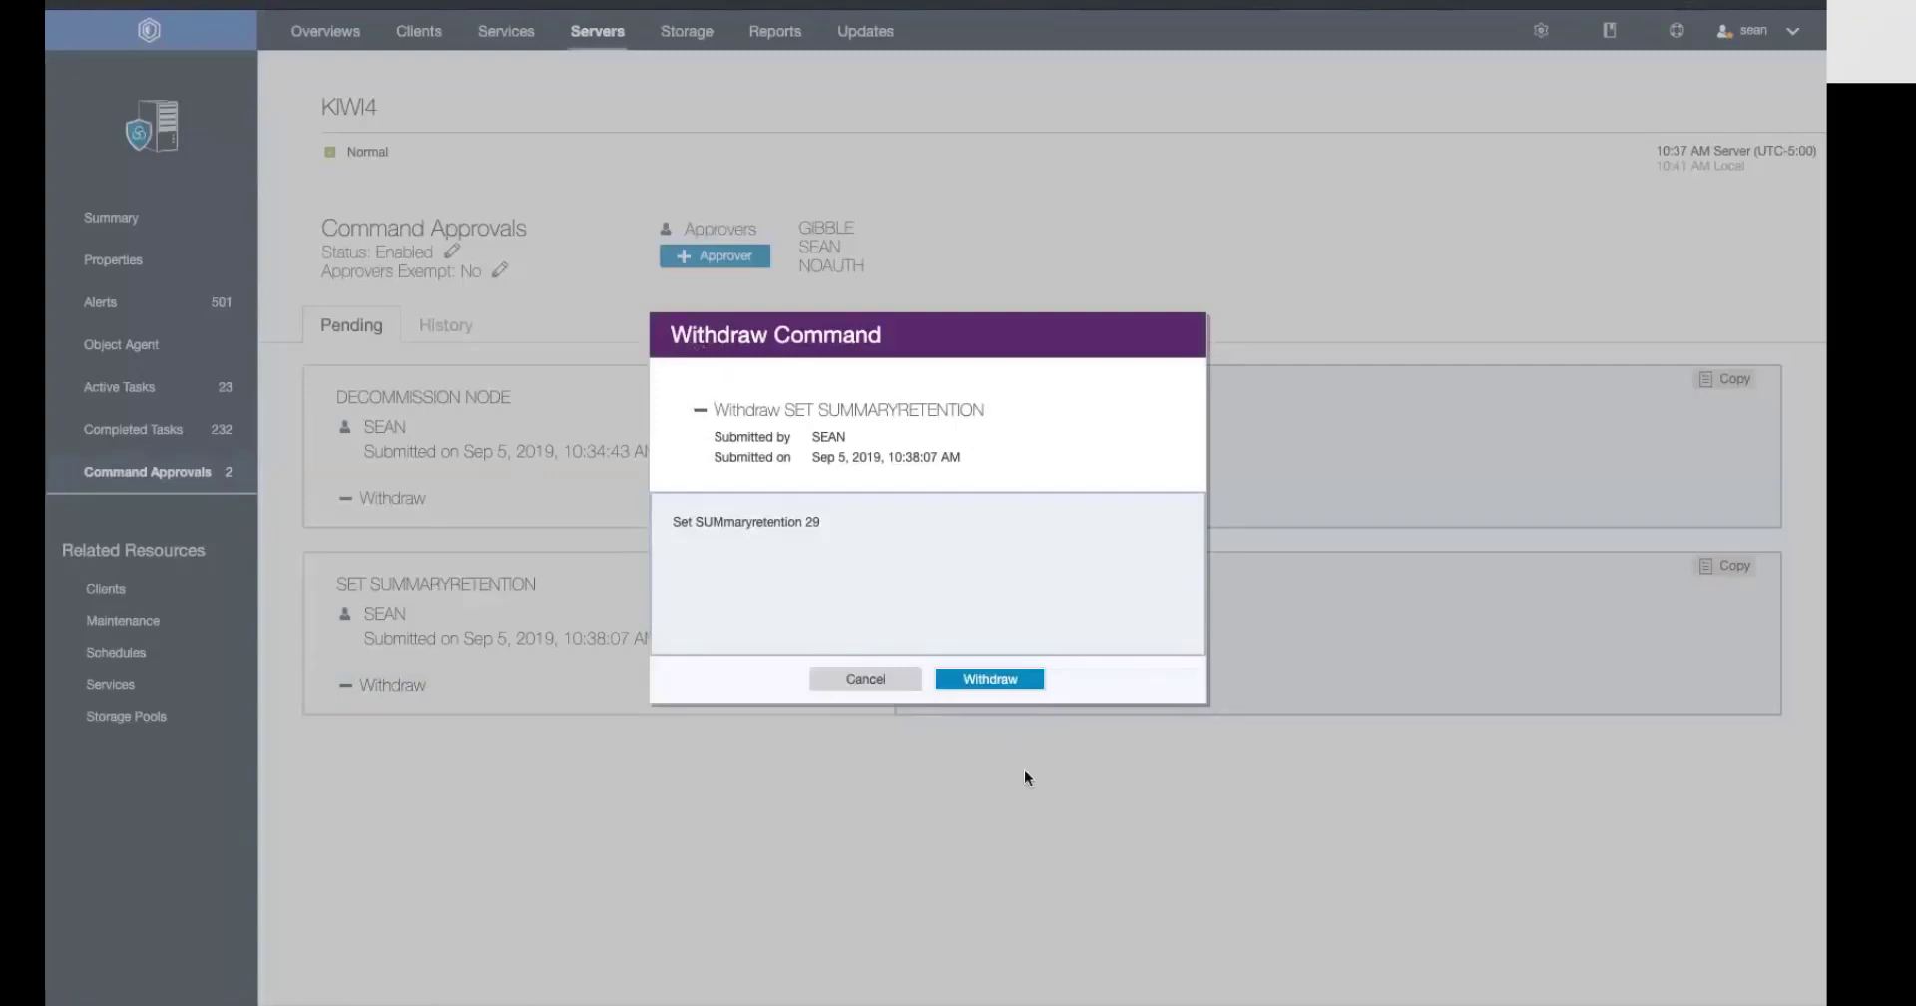
click(1010, 685)
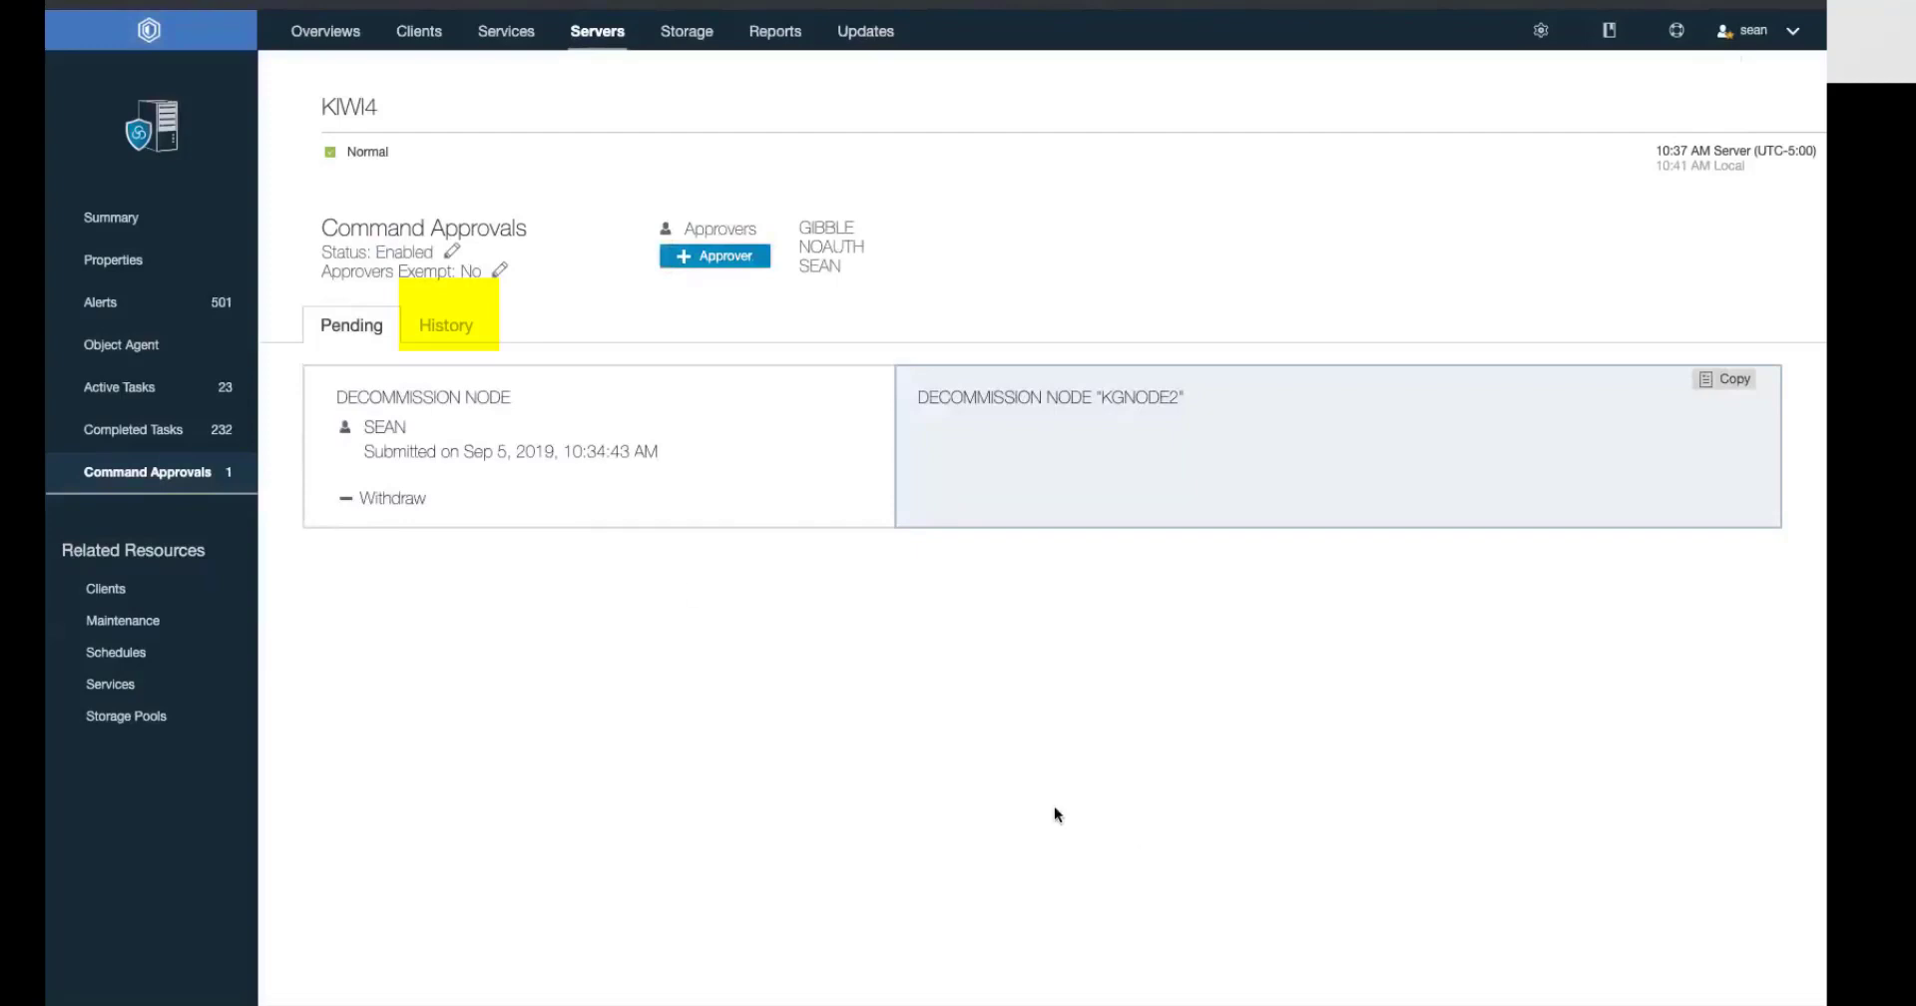
- Show the History tab and select the Withdrawn request to view its activity log
click(447, 329)
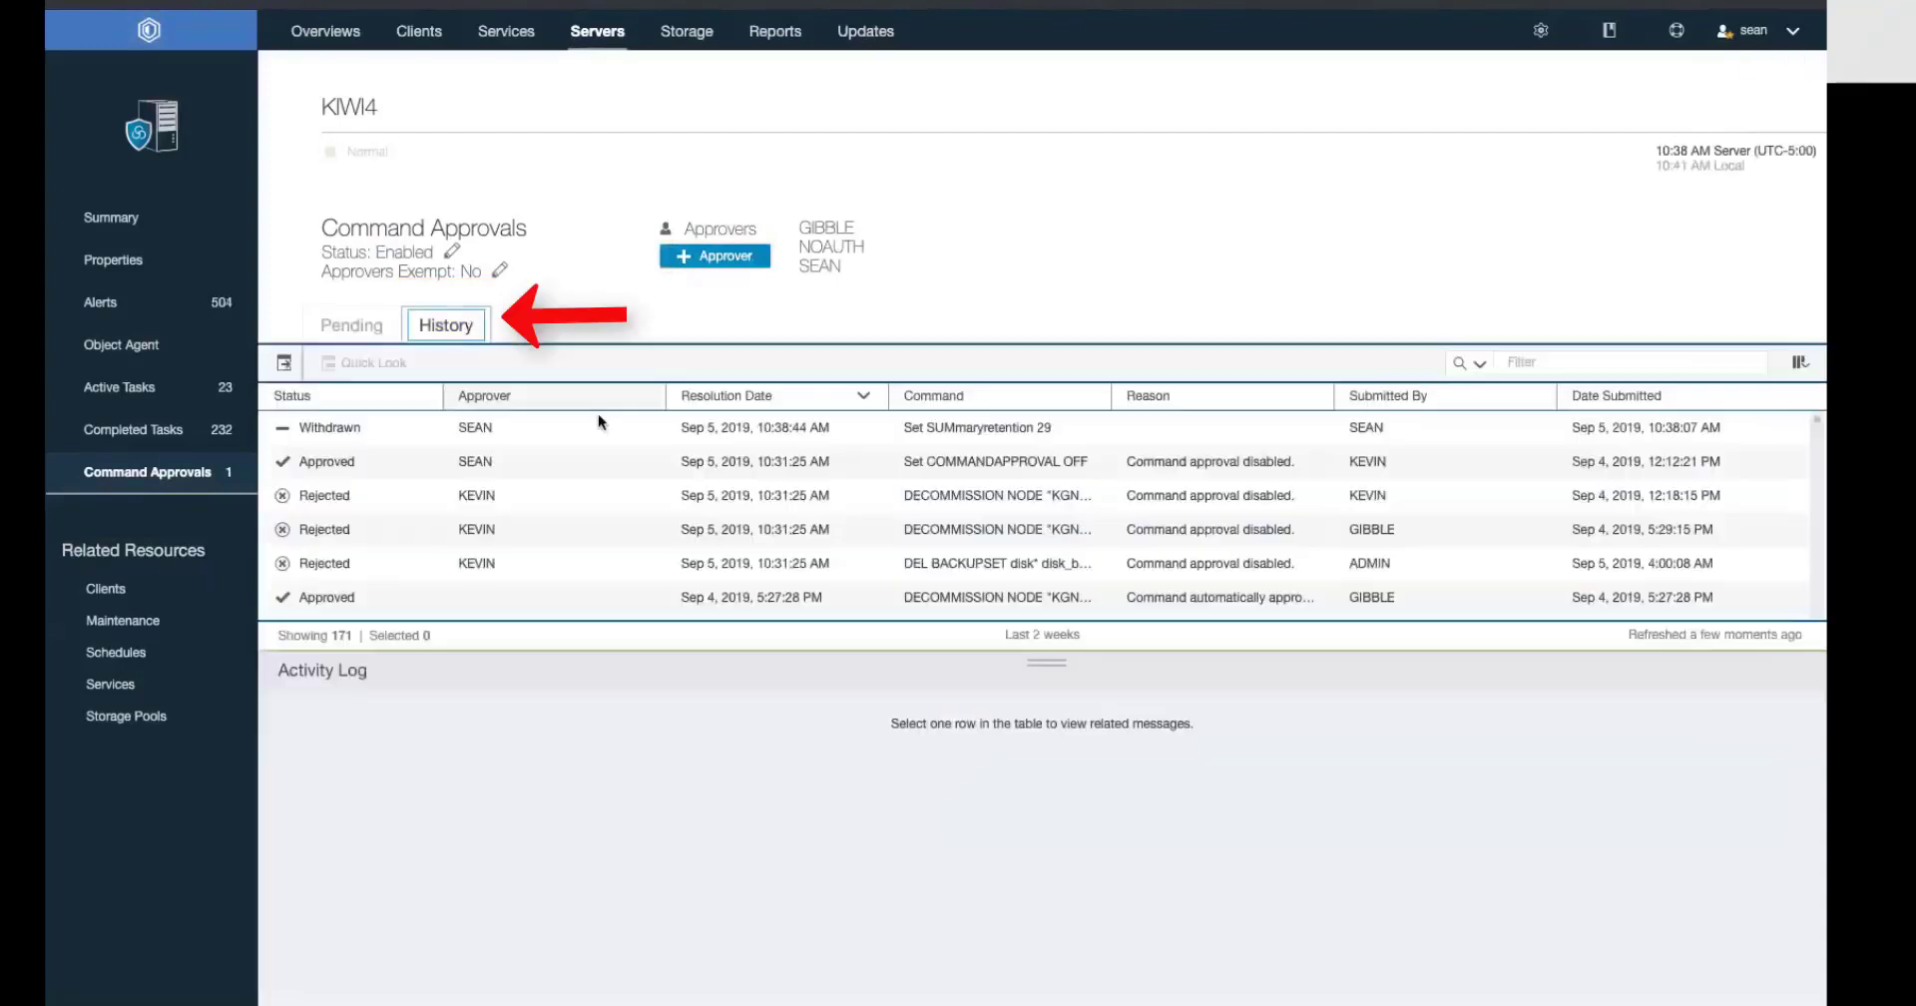
click(462, 431)
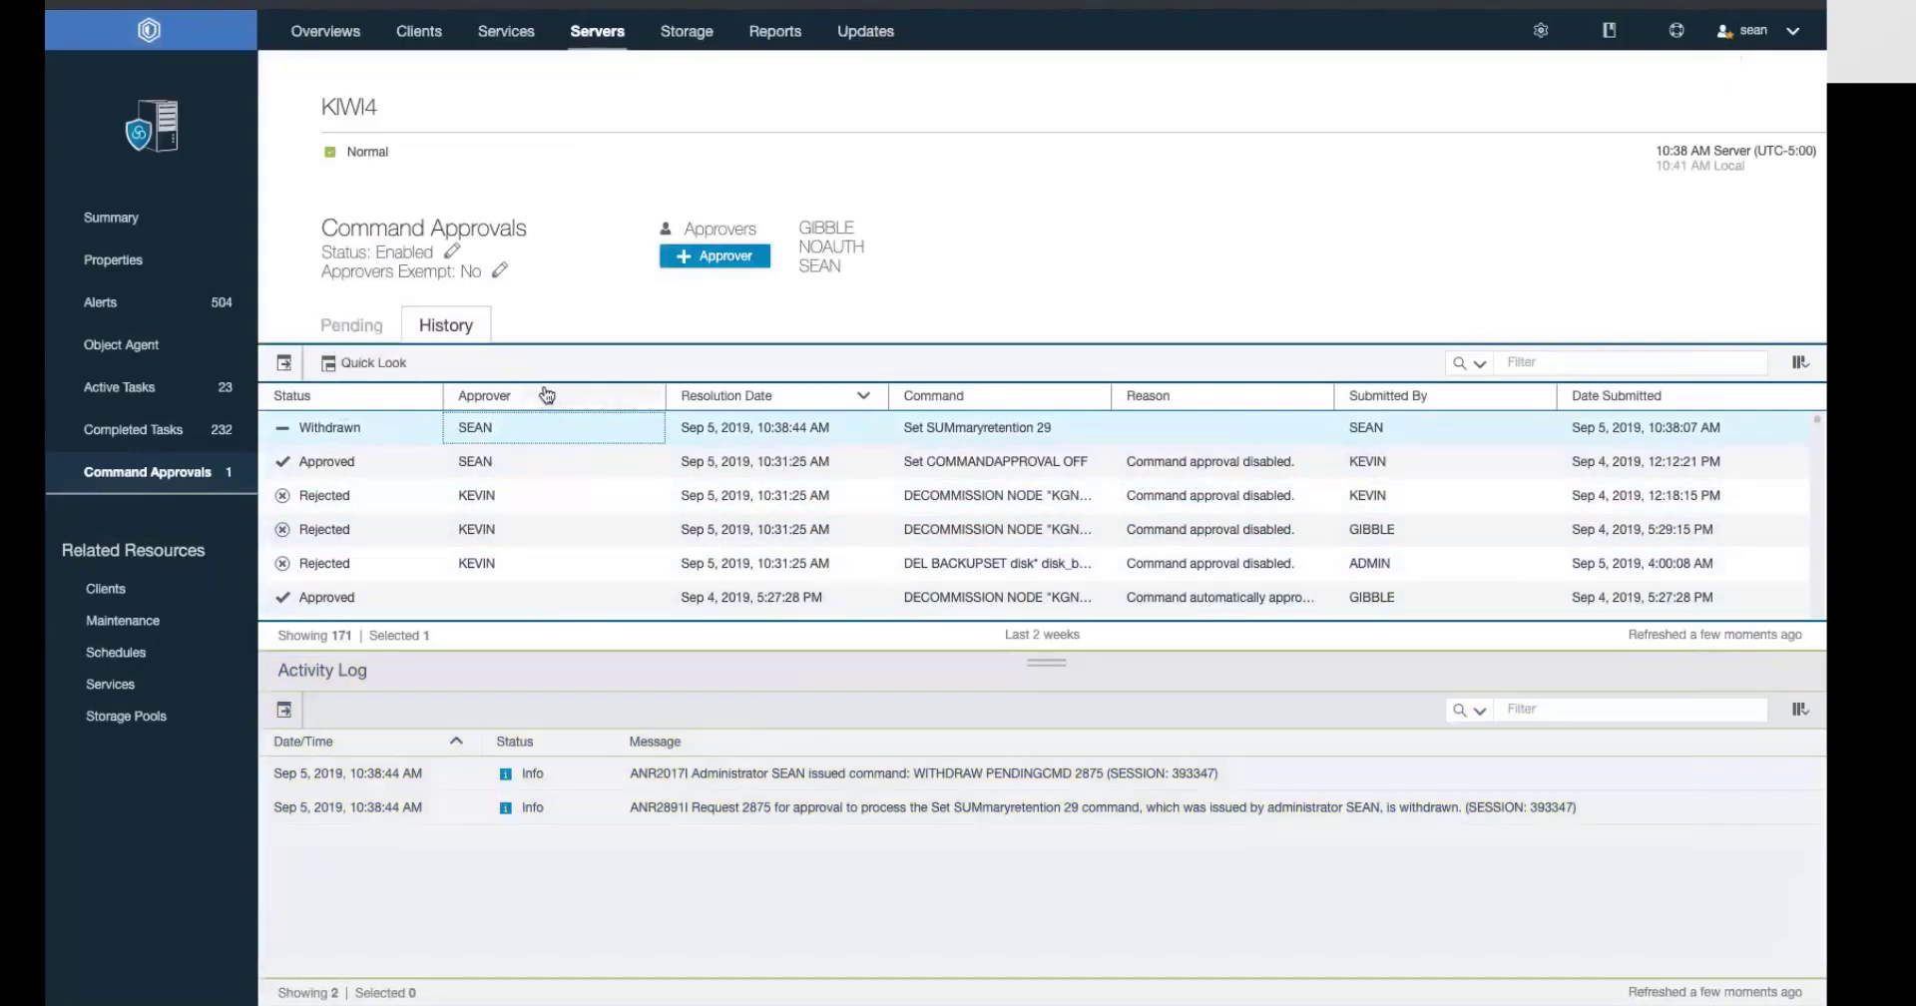
- Filter the Alerts overview by 2742W and scroll through the matching approval-request warnings
click(325, 31)
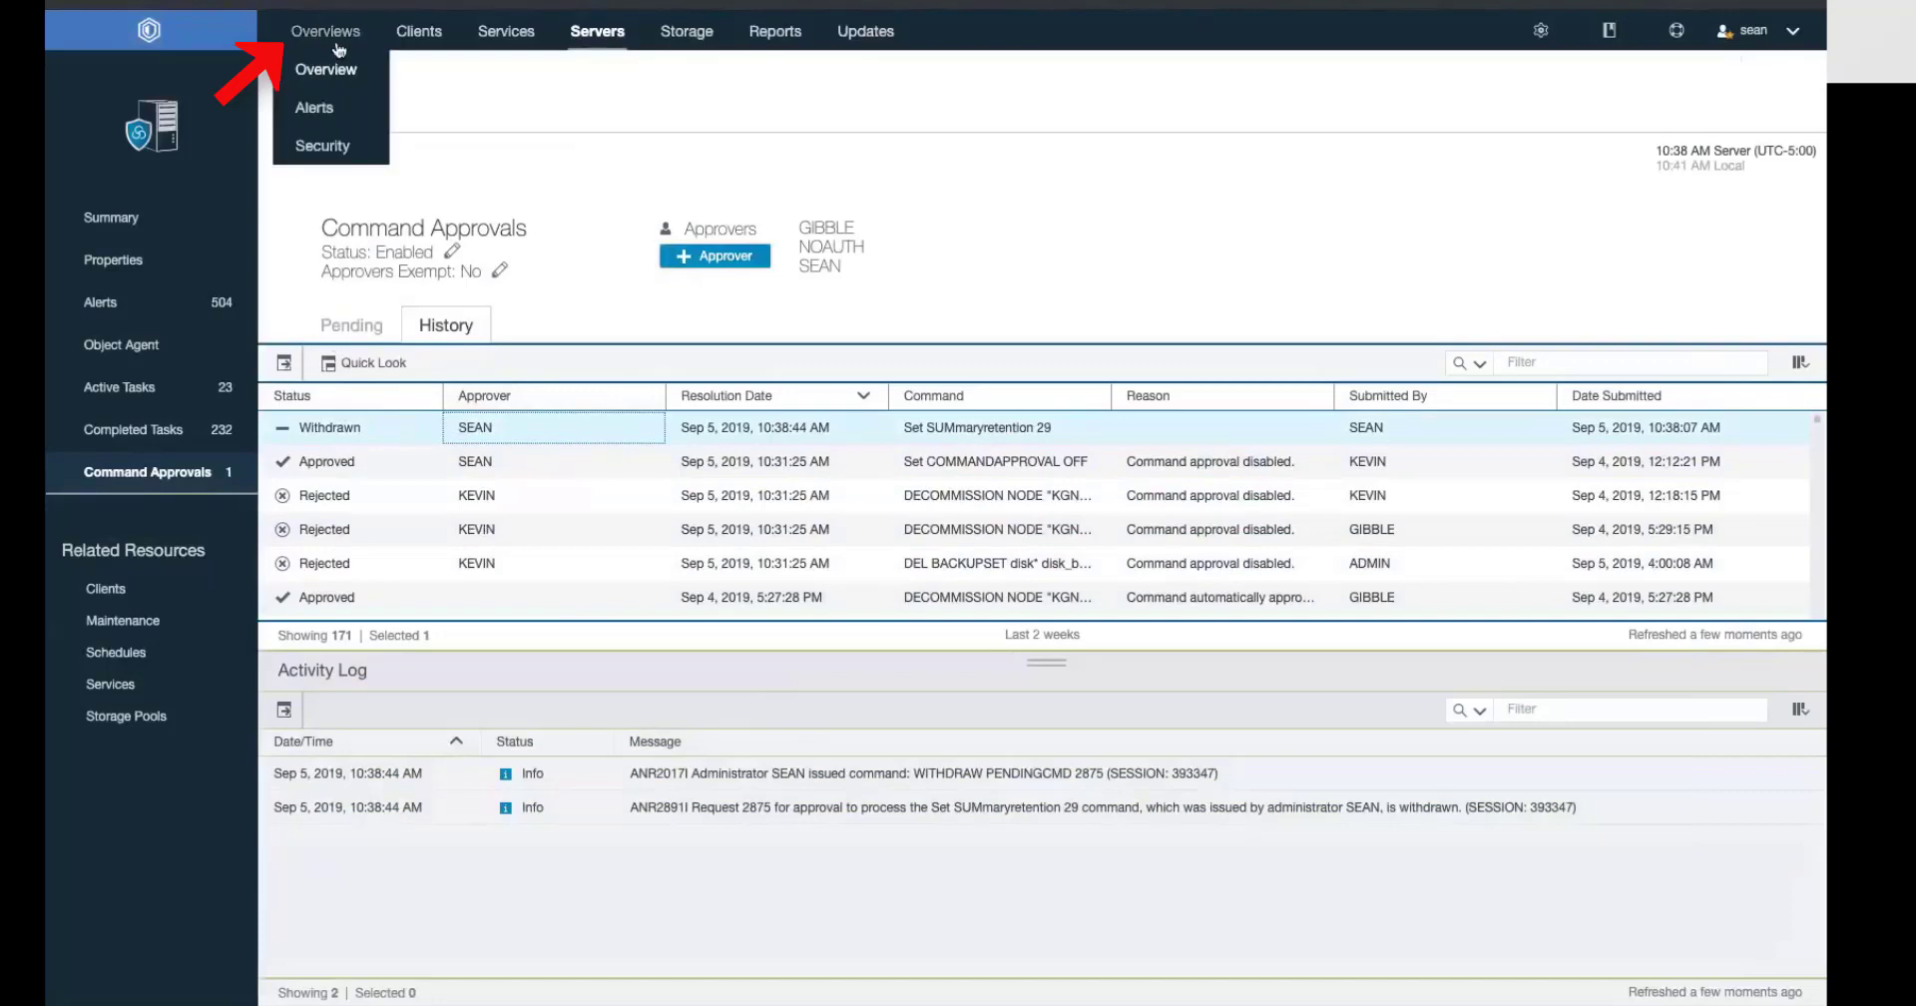
click(329, 108)
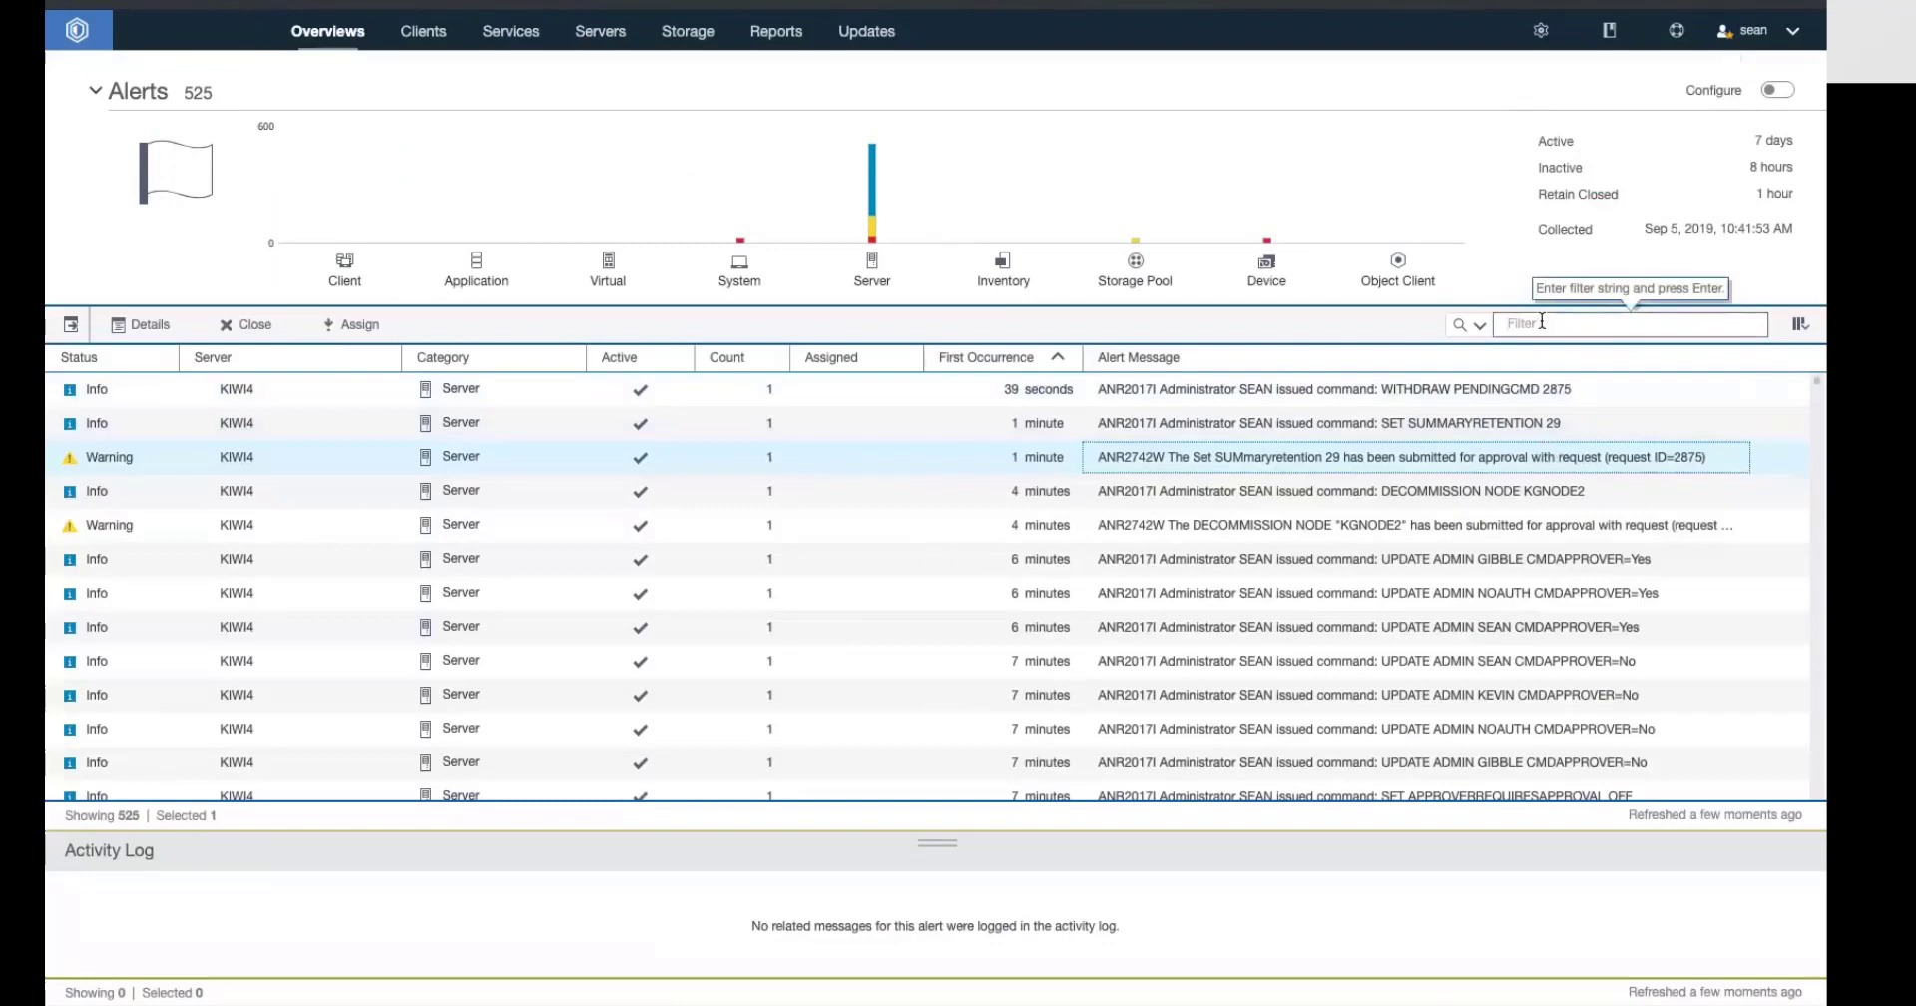
click(1542, 321)
text(27)
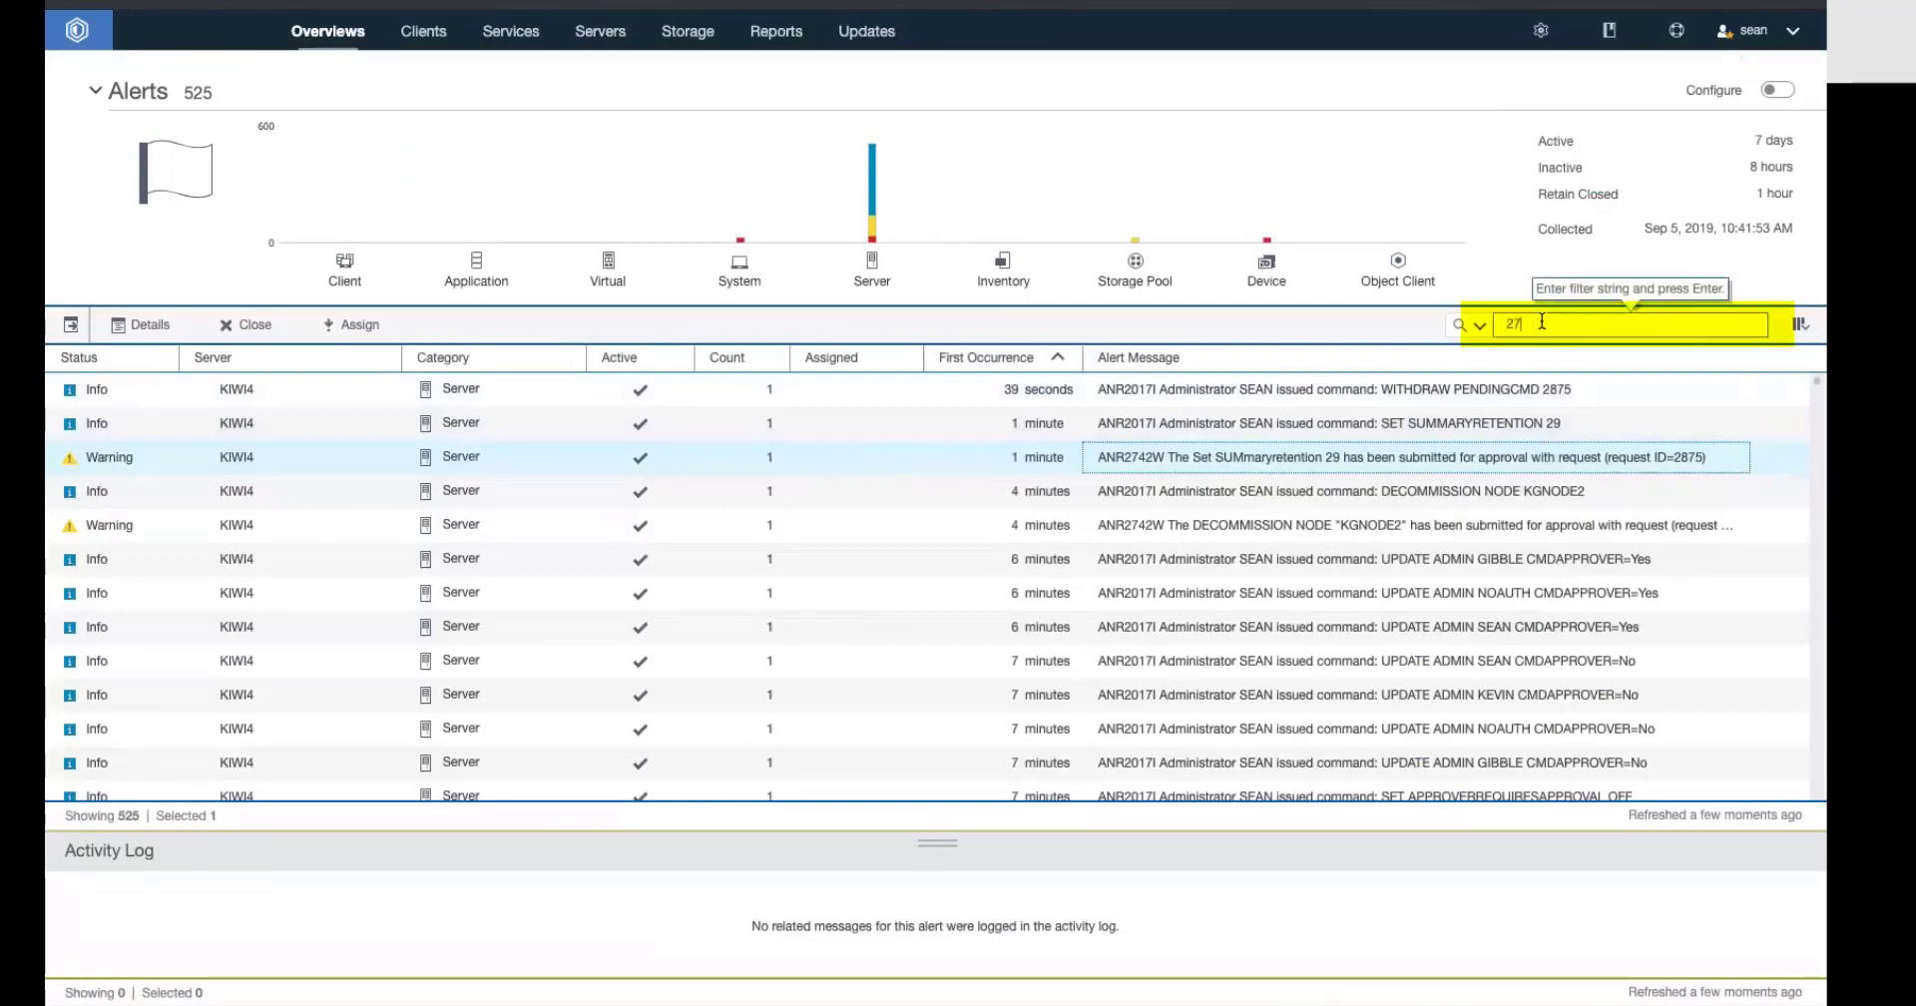
text(42W)
key(Return)
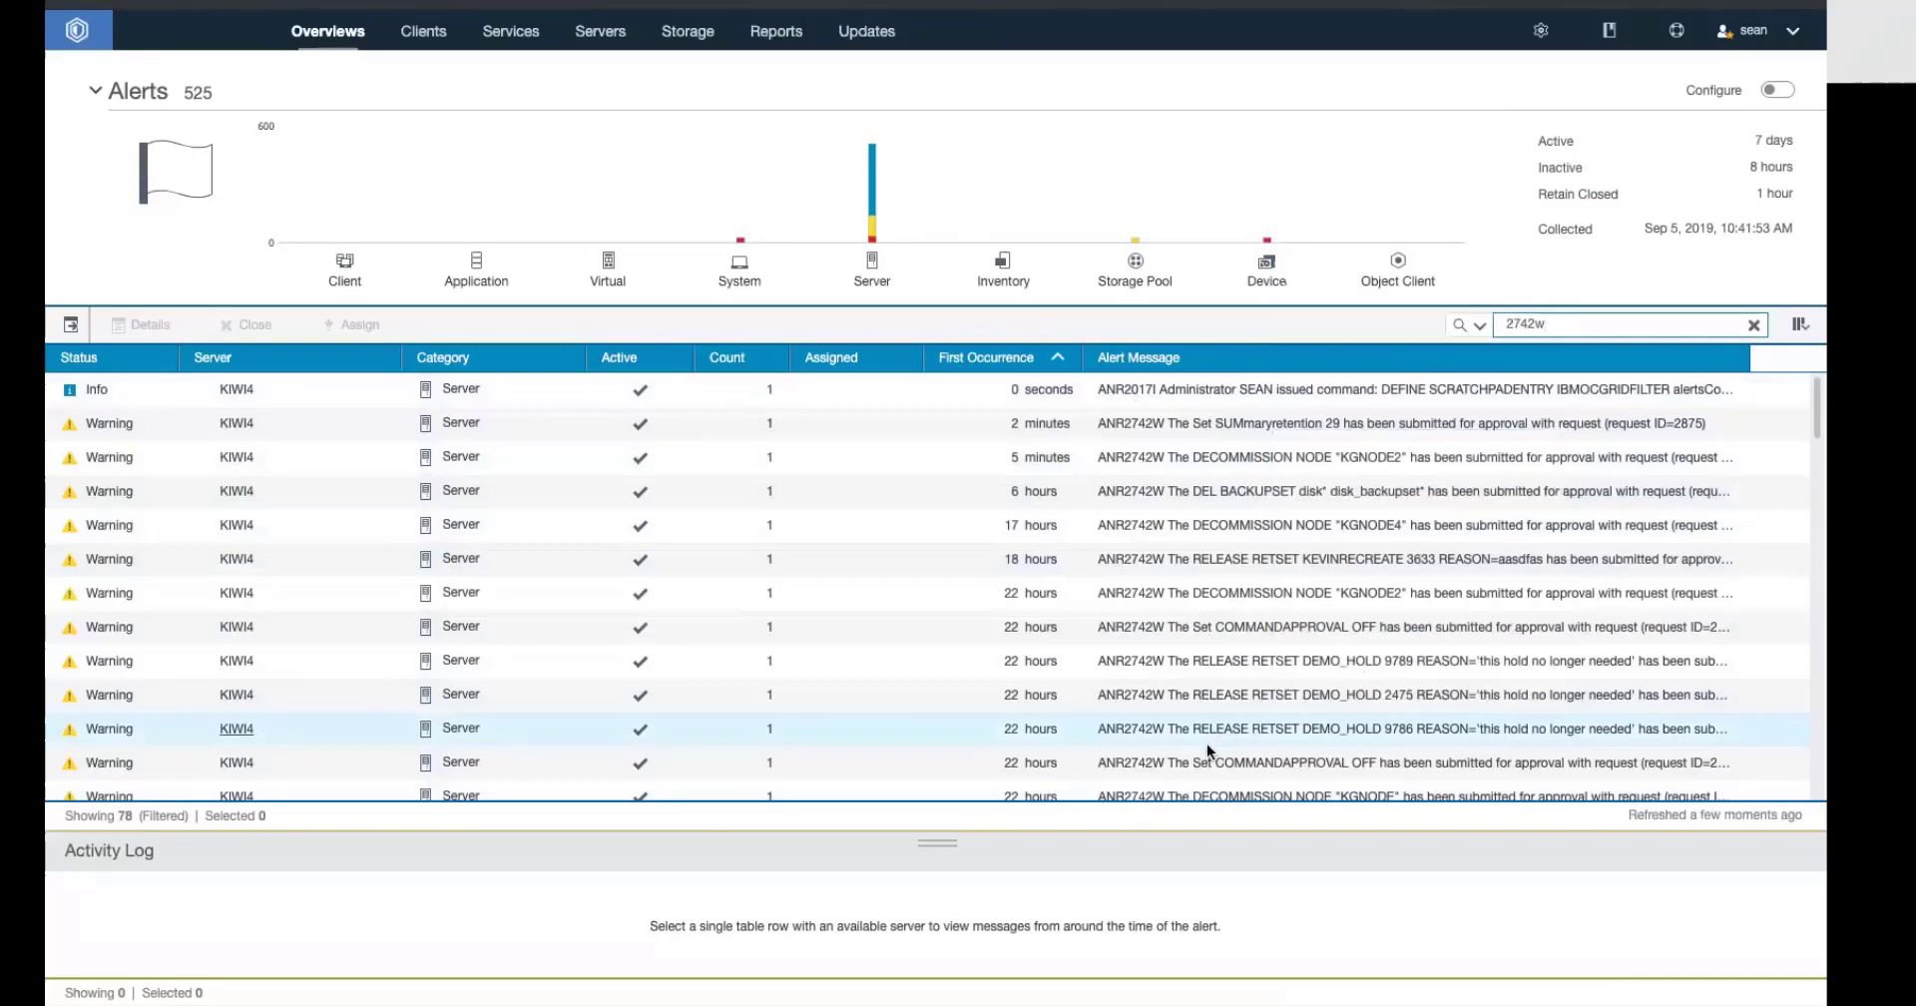
scroll(1198, 751, down, 5)
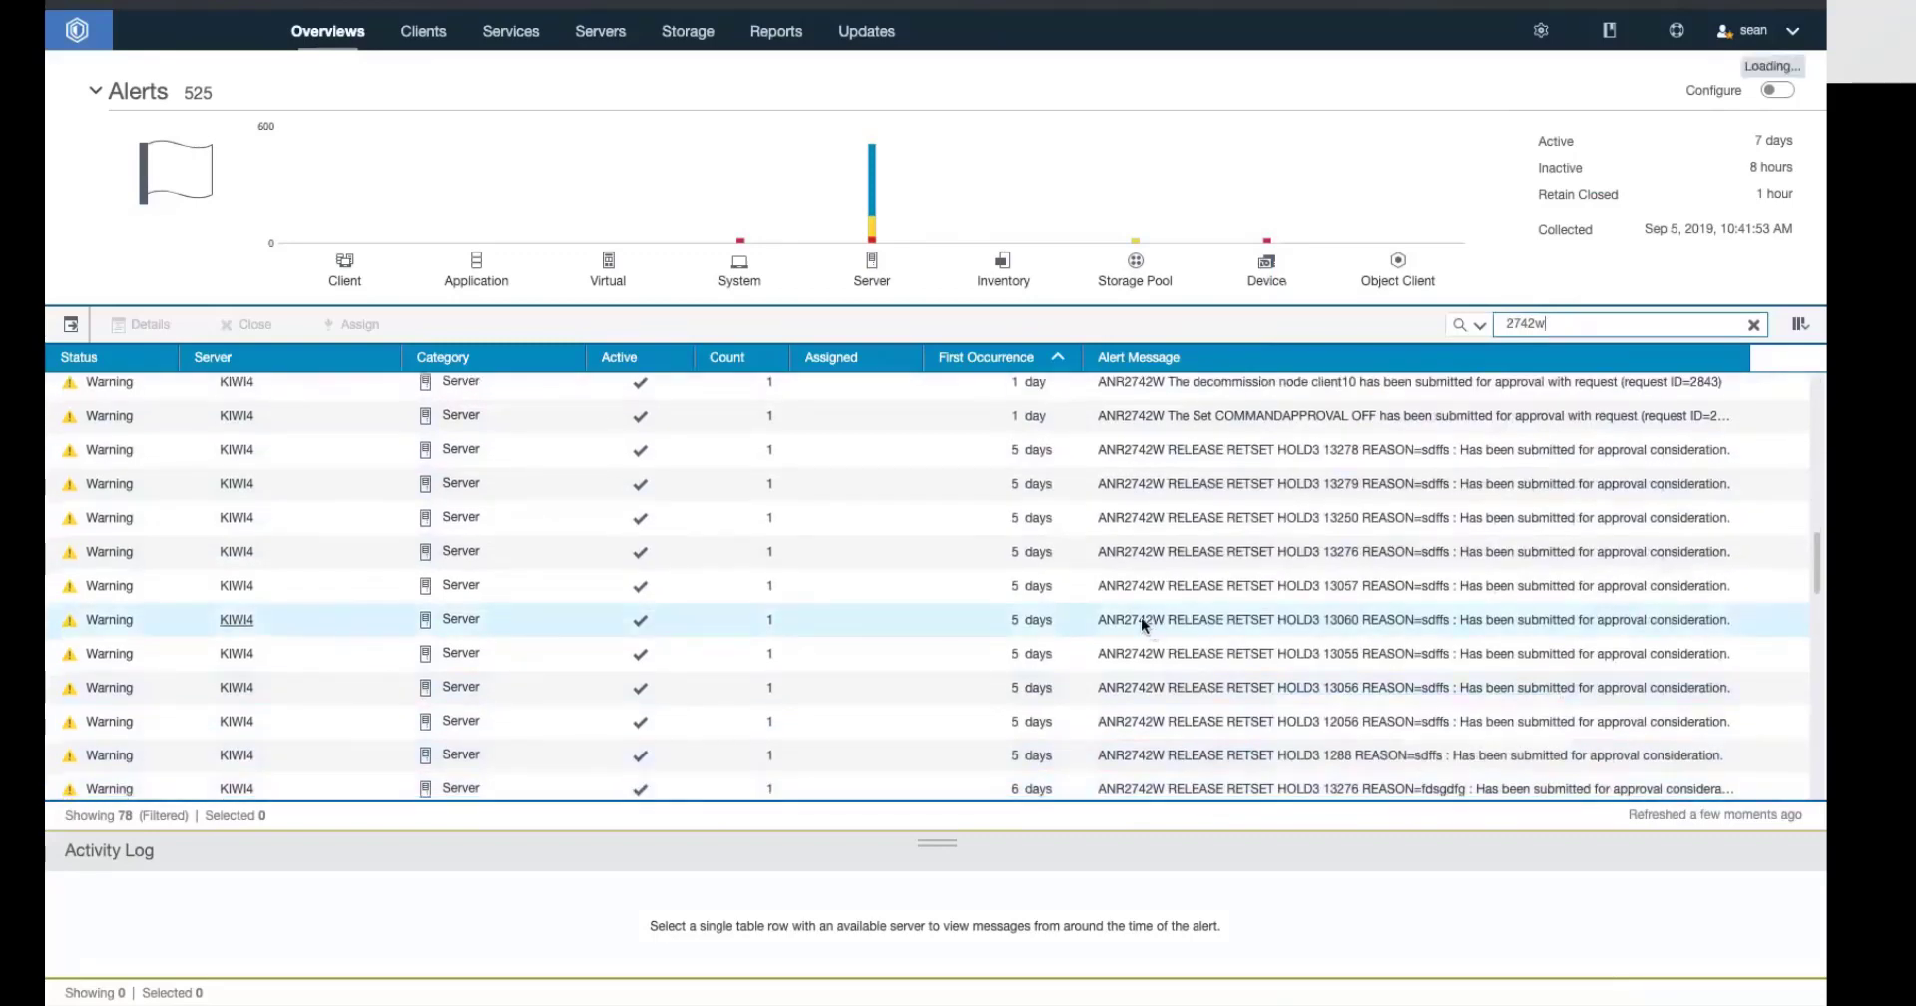
scroll(1144, 643, down, 4)
scroll(1144, 644, up, 9)
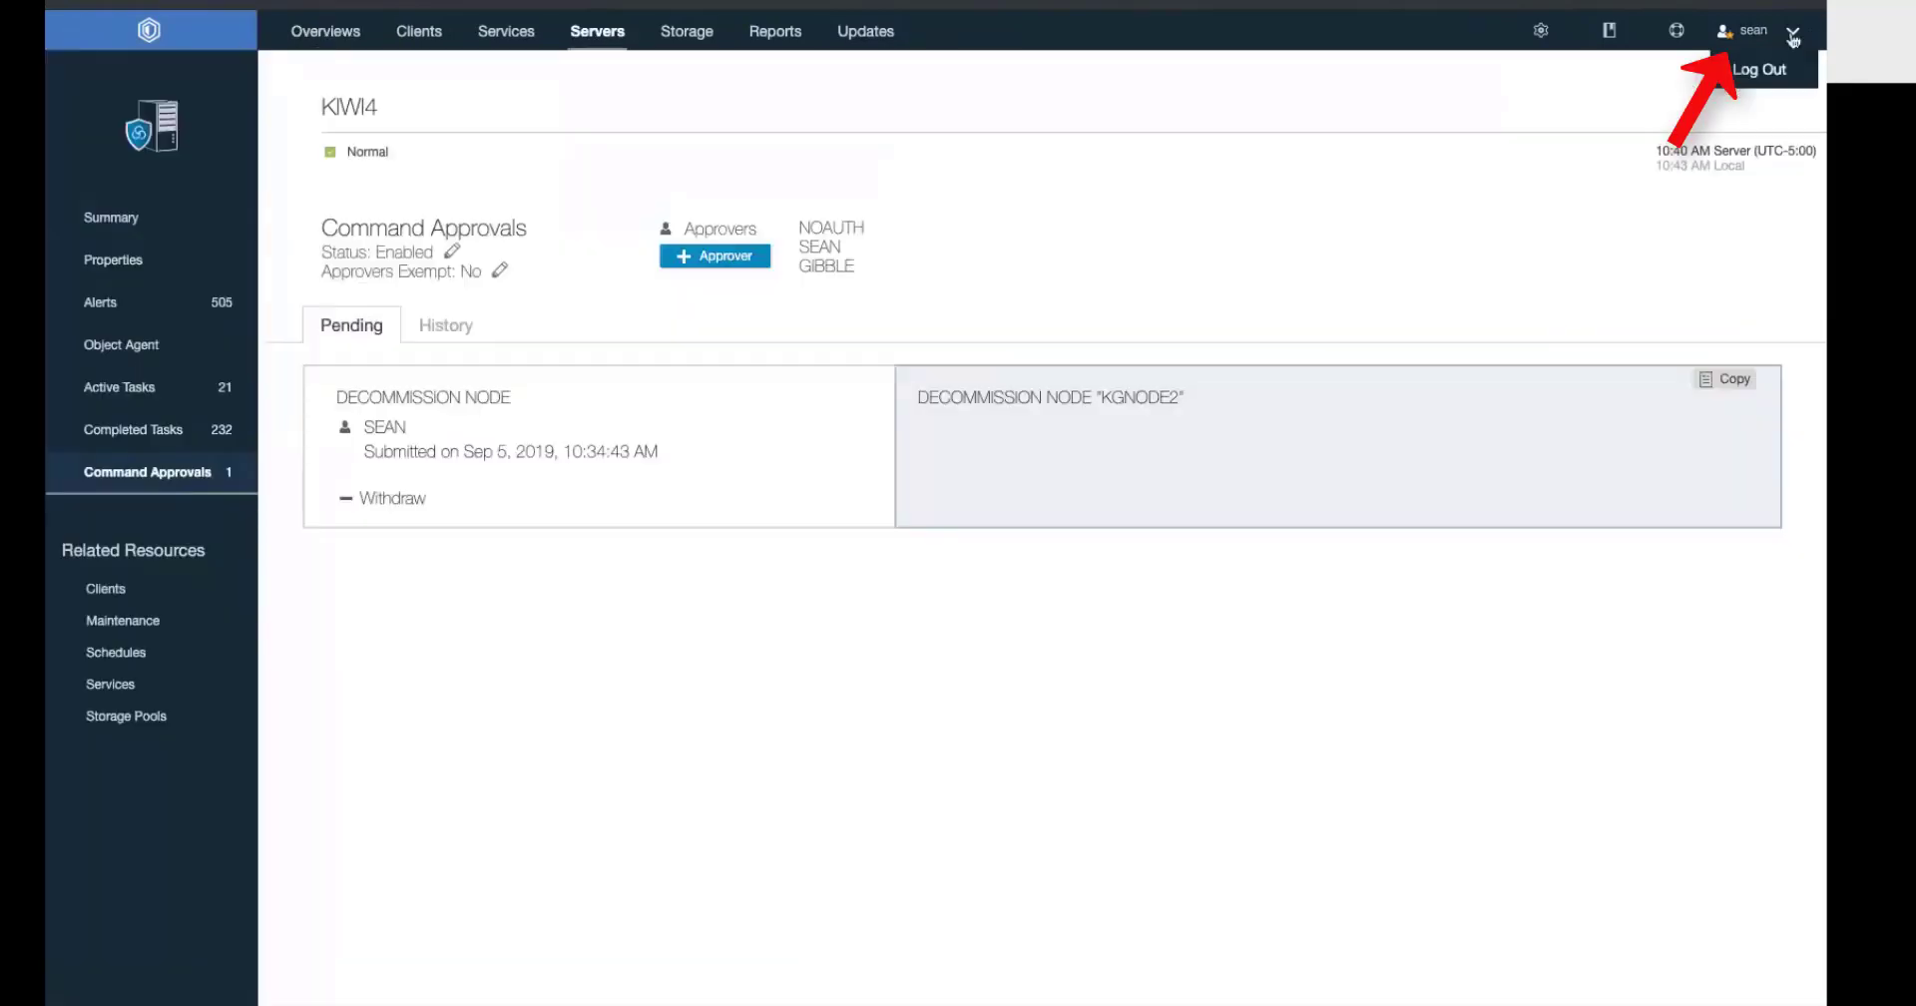
- Log out and sign back in as approver noauth with its password
click(1807, 66)
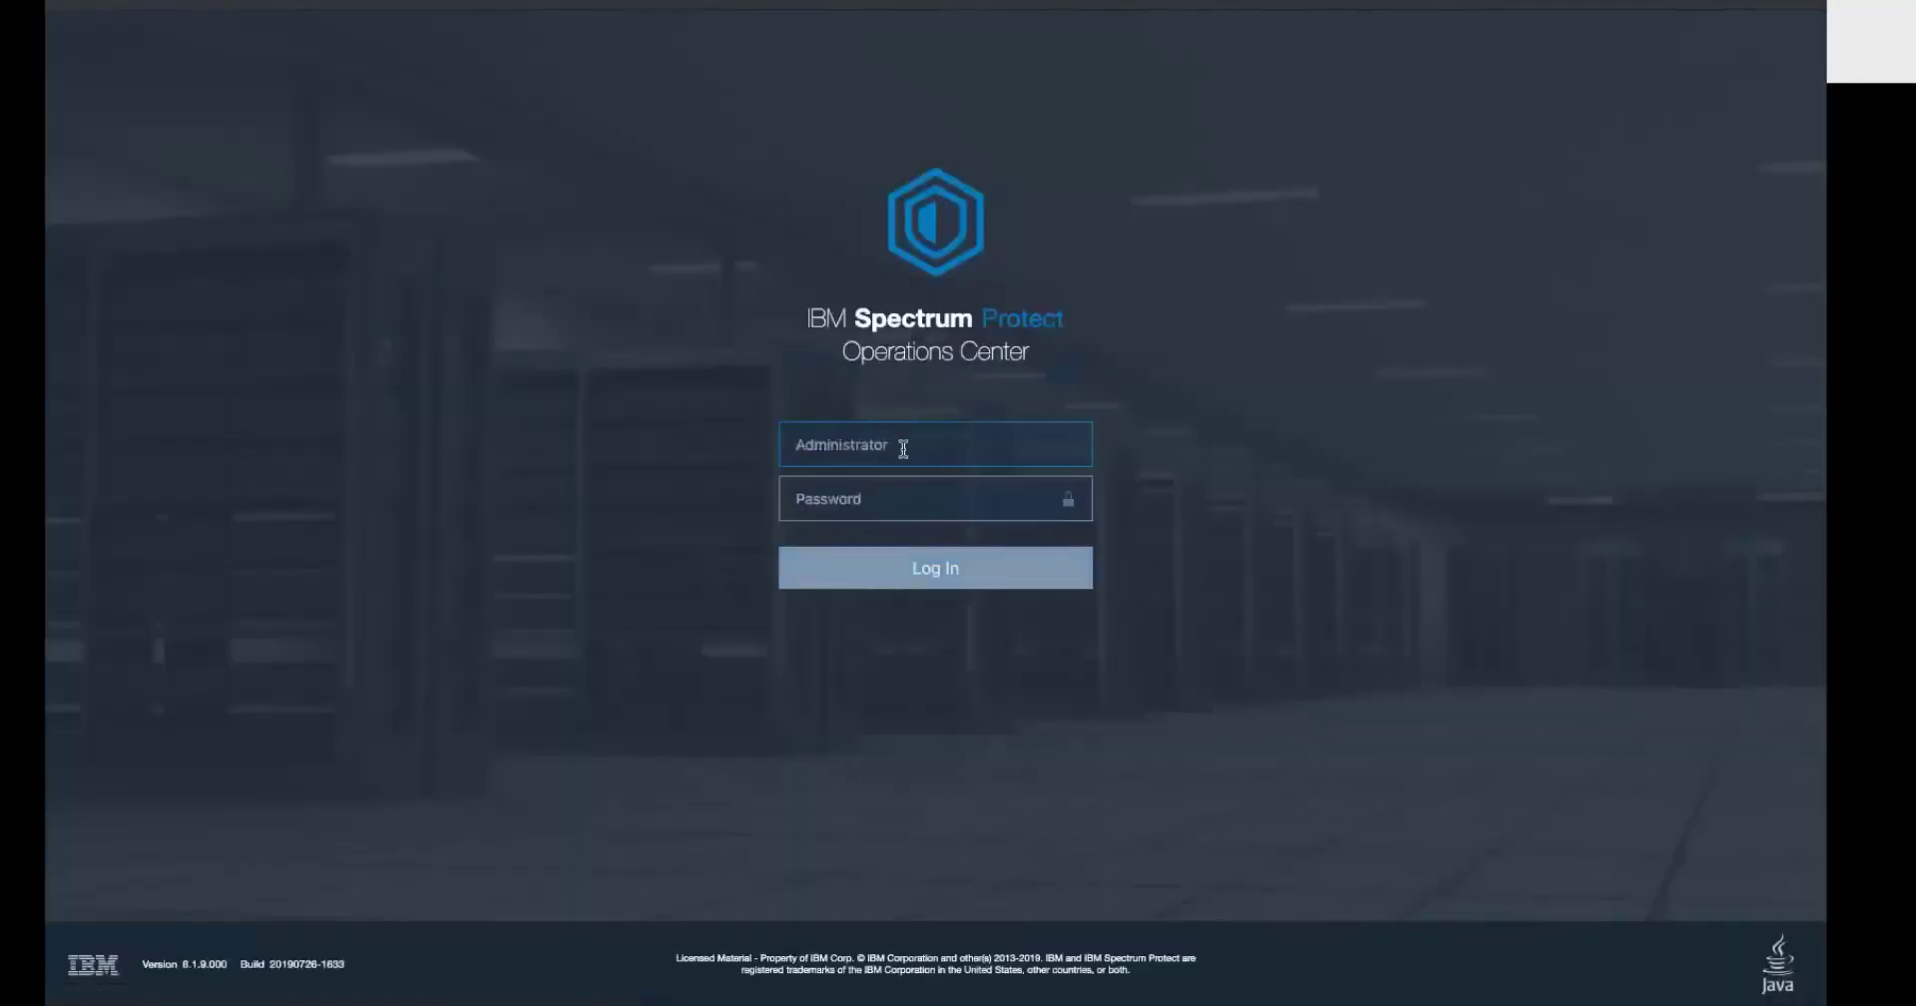
click(896, 447)
text(no)
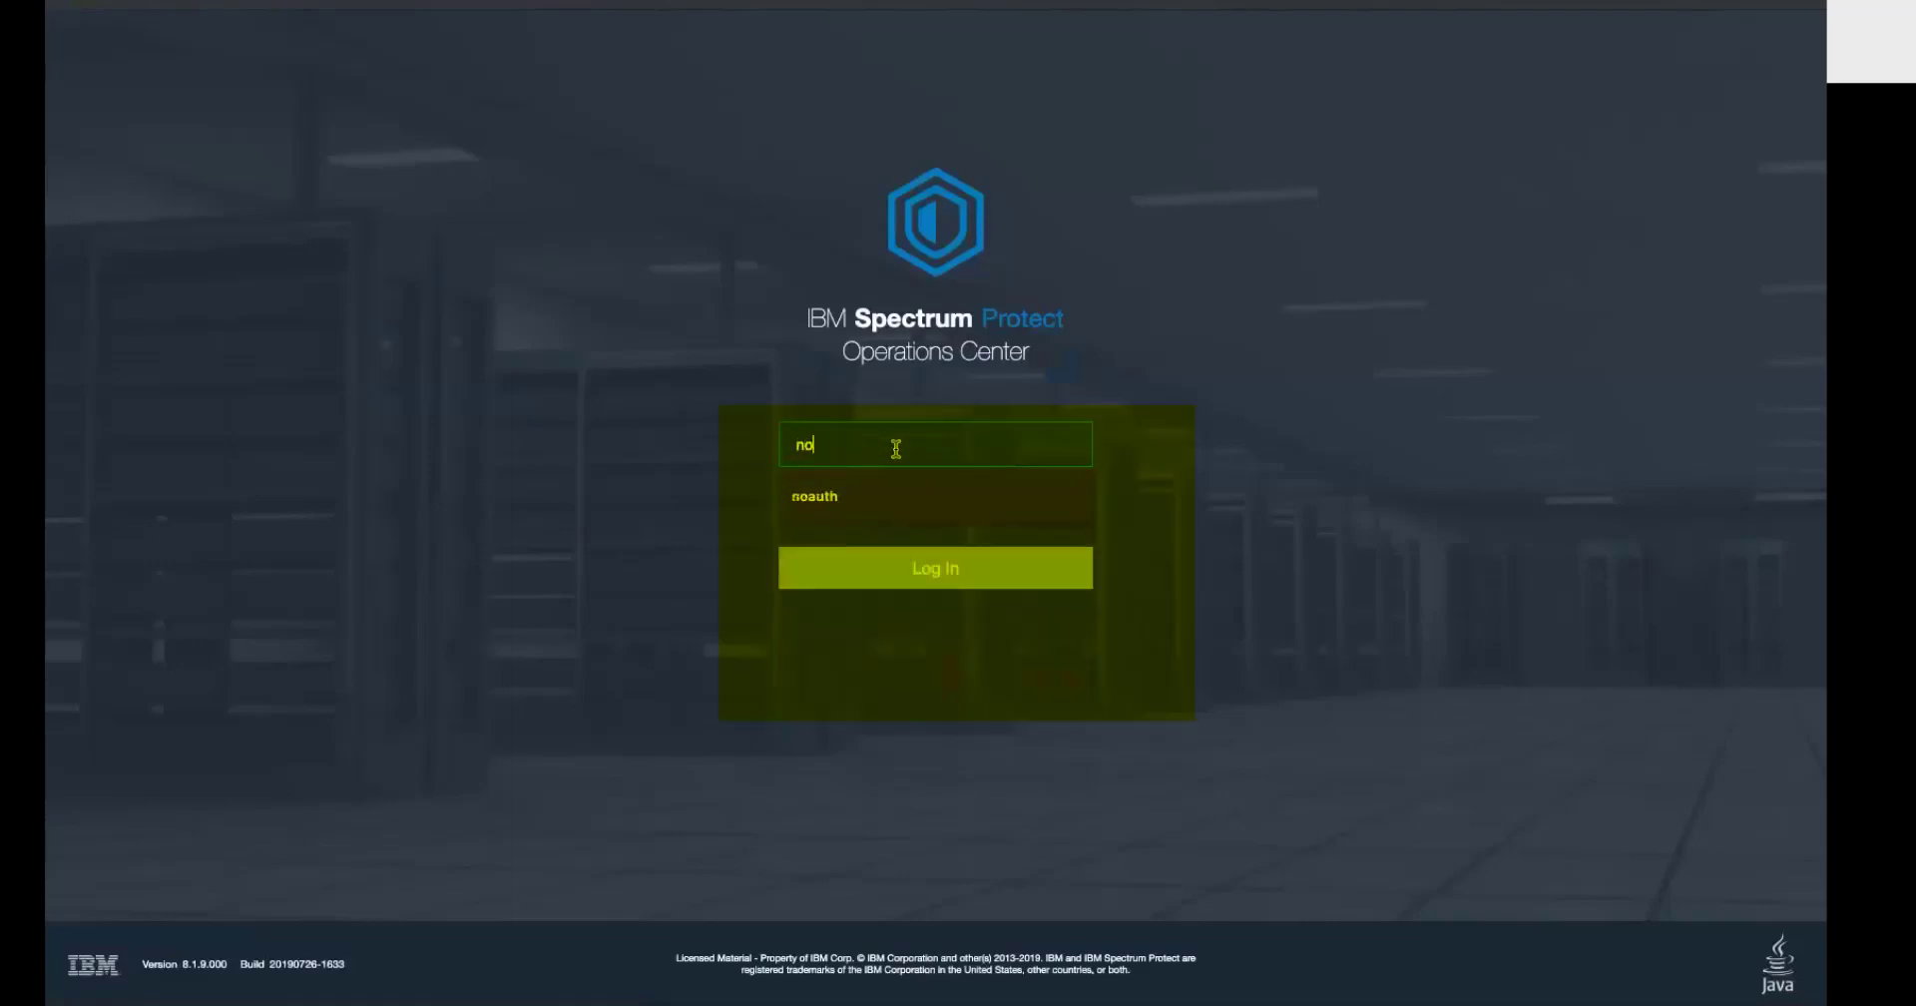
text(auth)
key(Tab)
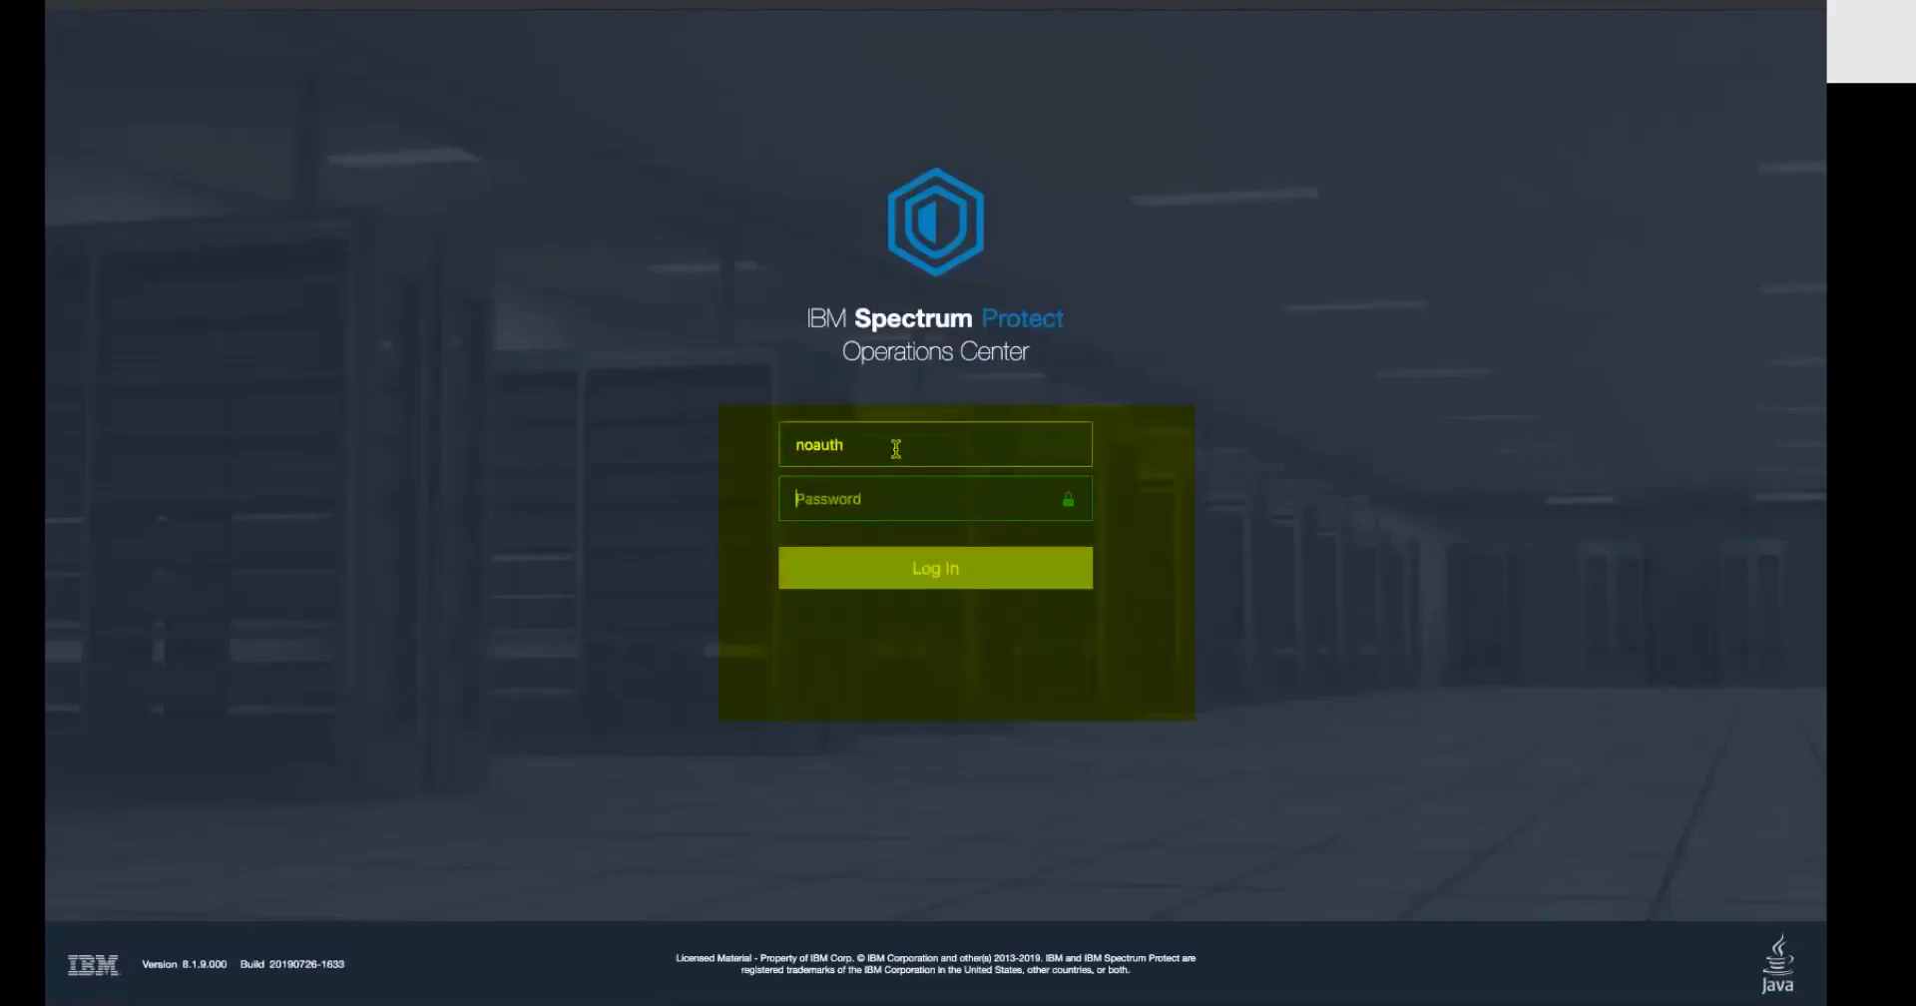
text(••••••)
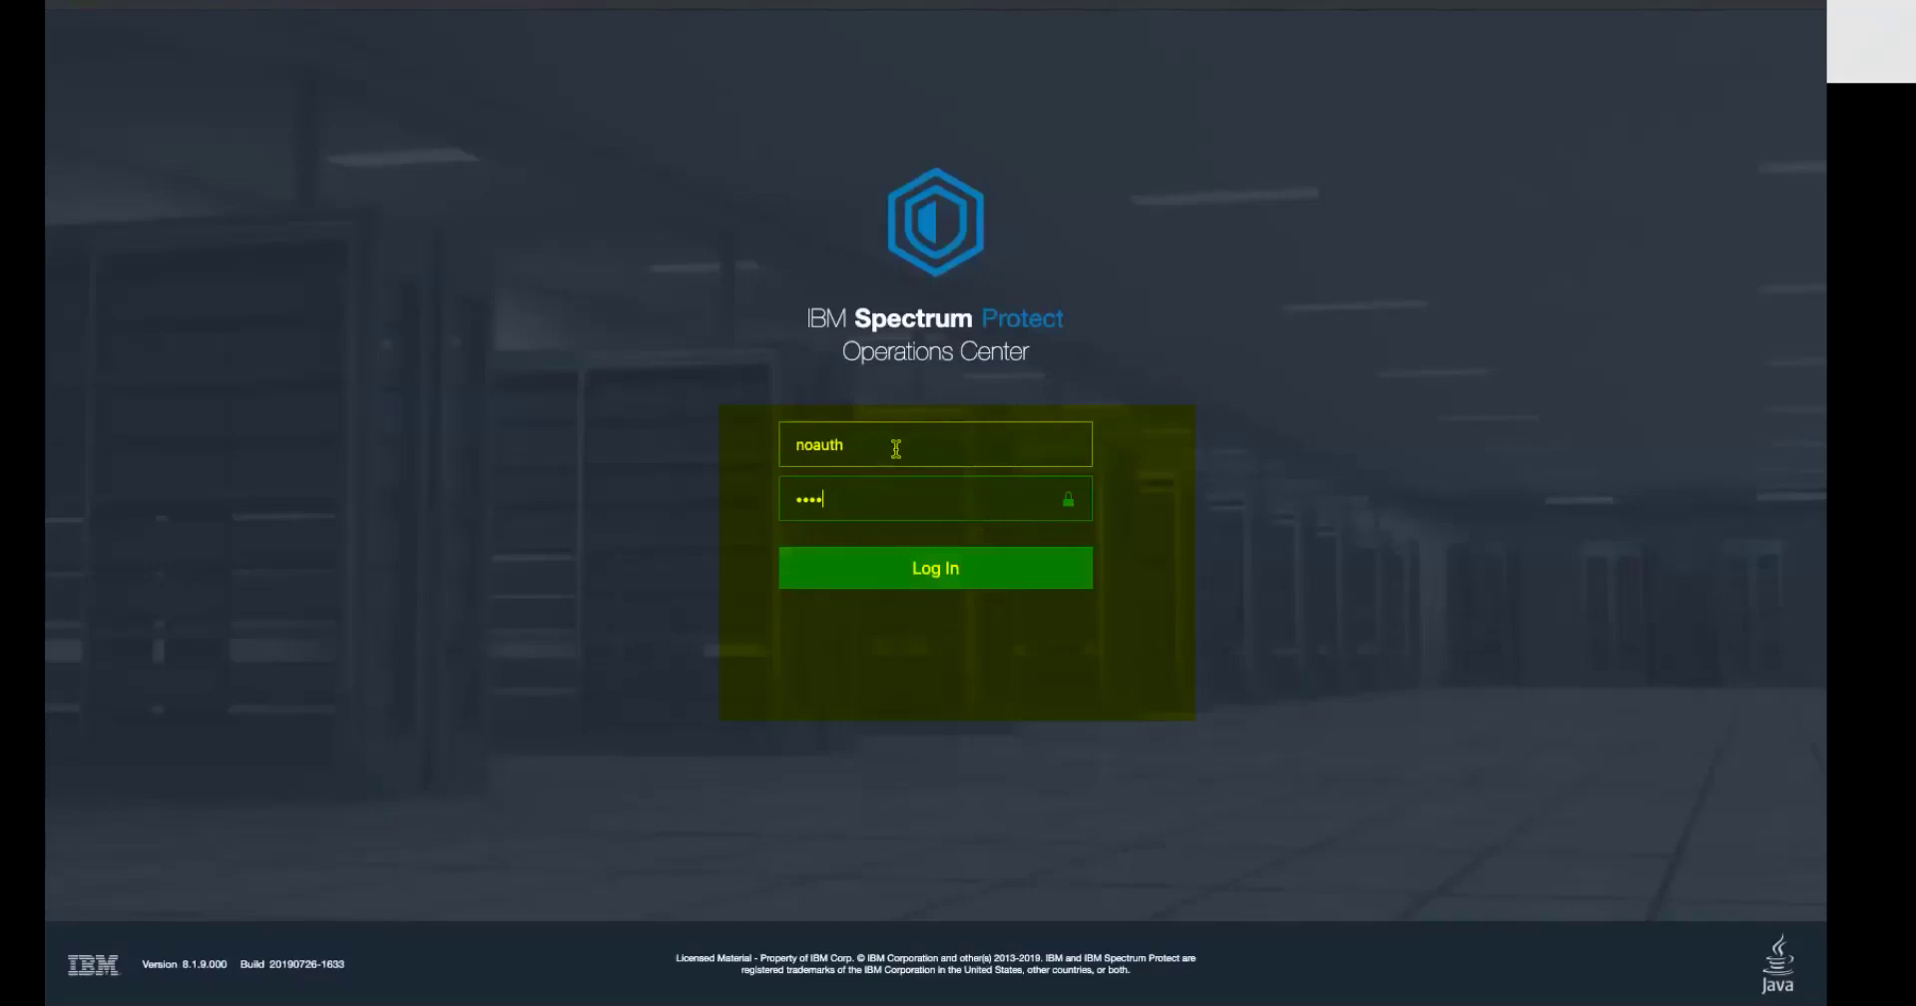
key(Return)
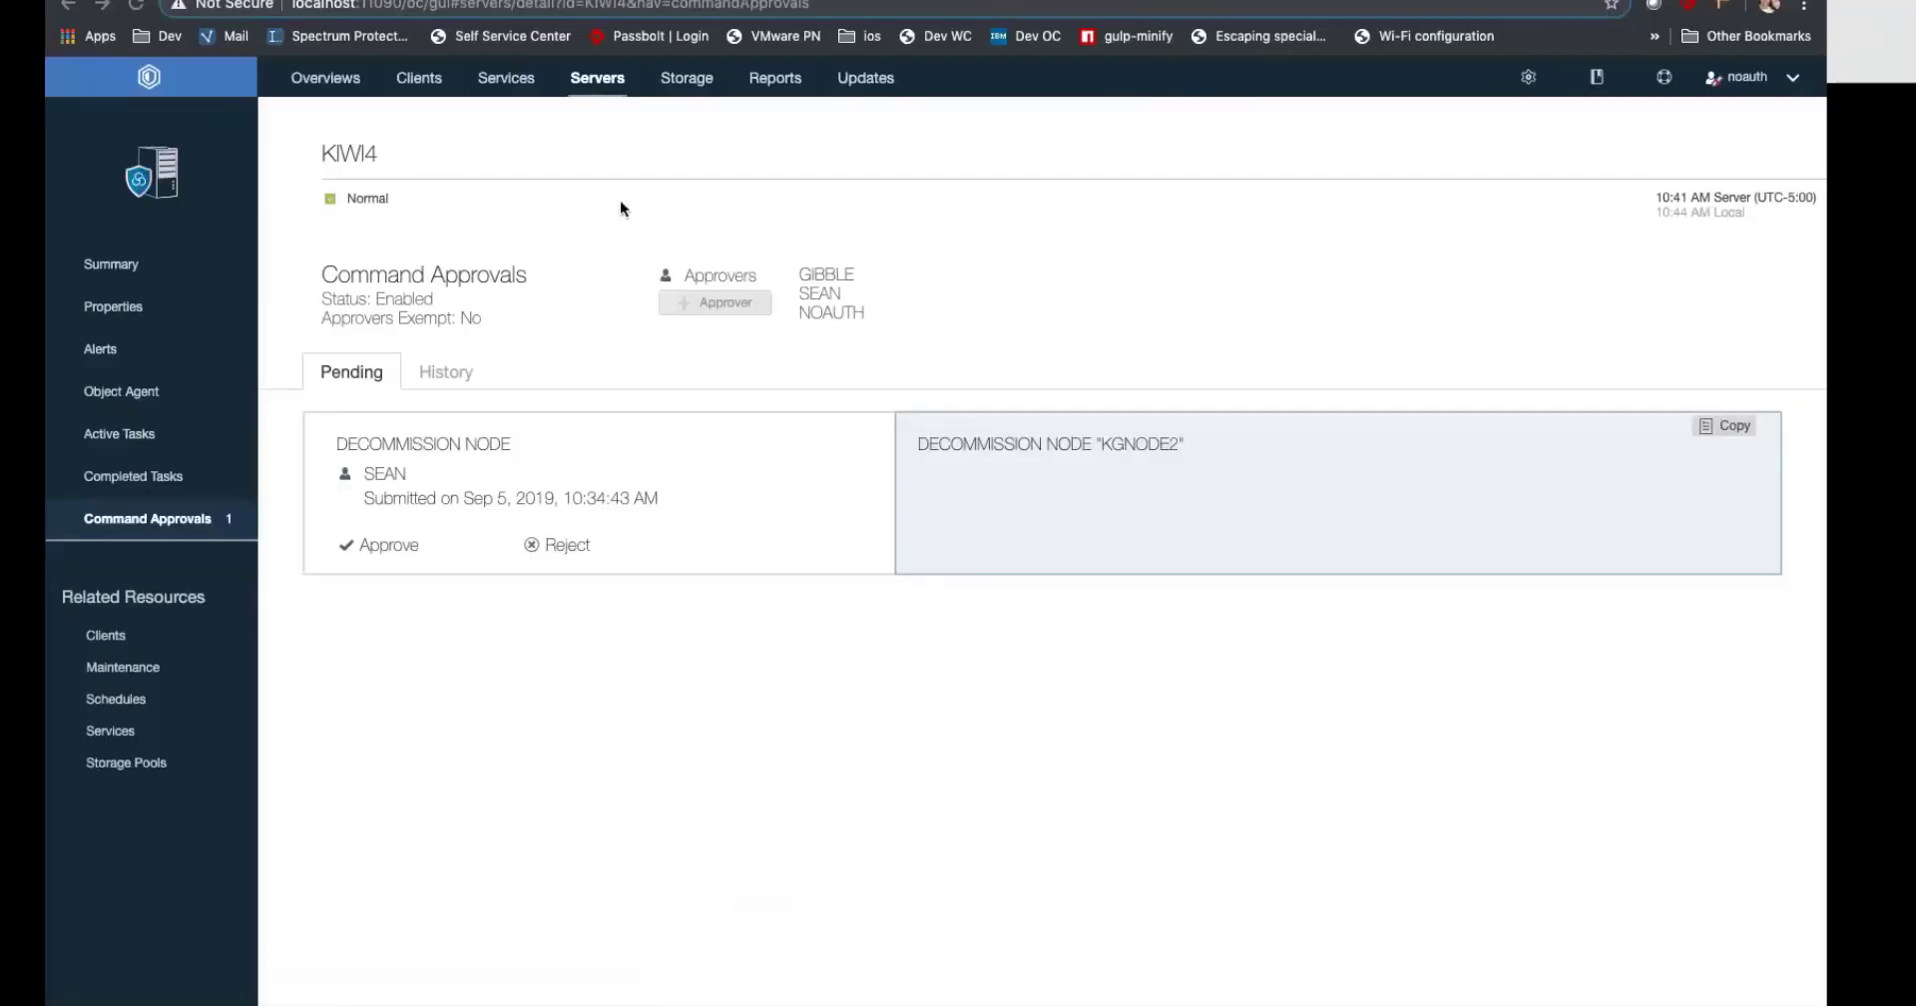
click(1529, 78)
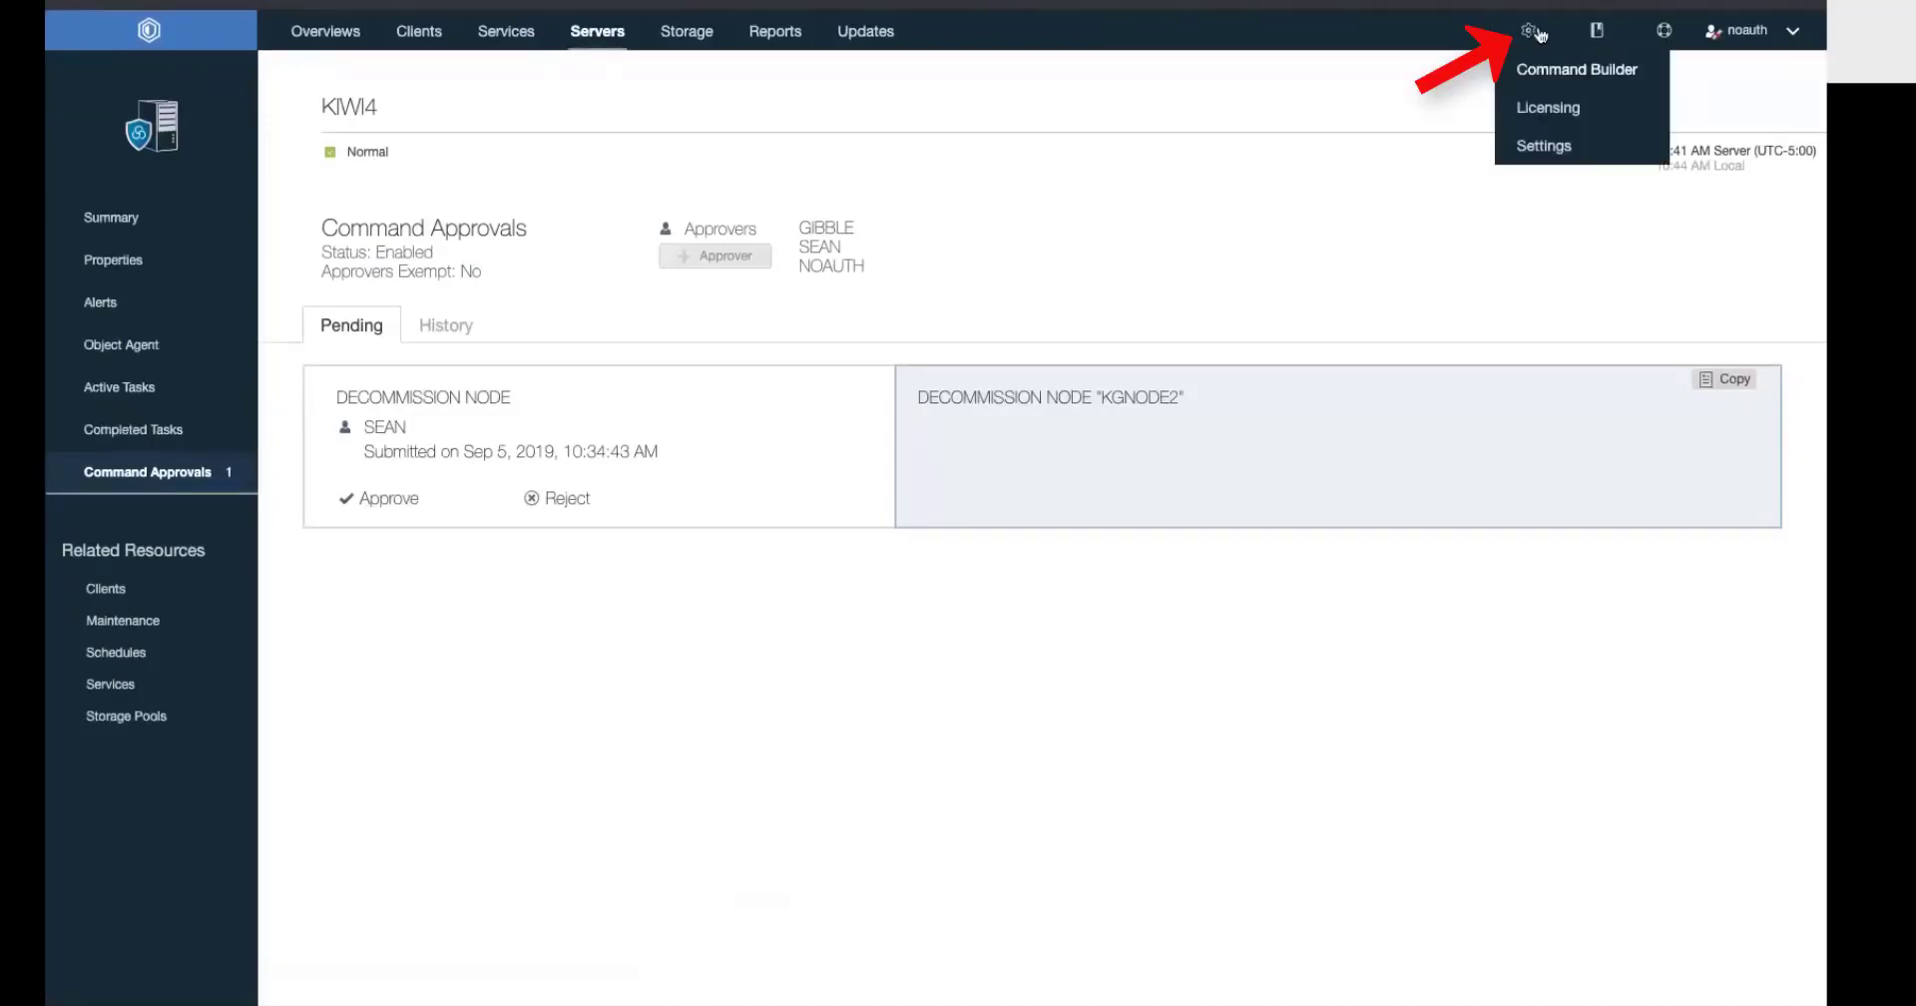
- Run the administrator query in the command builder and highlight the approver's empty privilege entries
click(1587, 118)
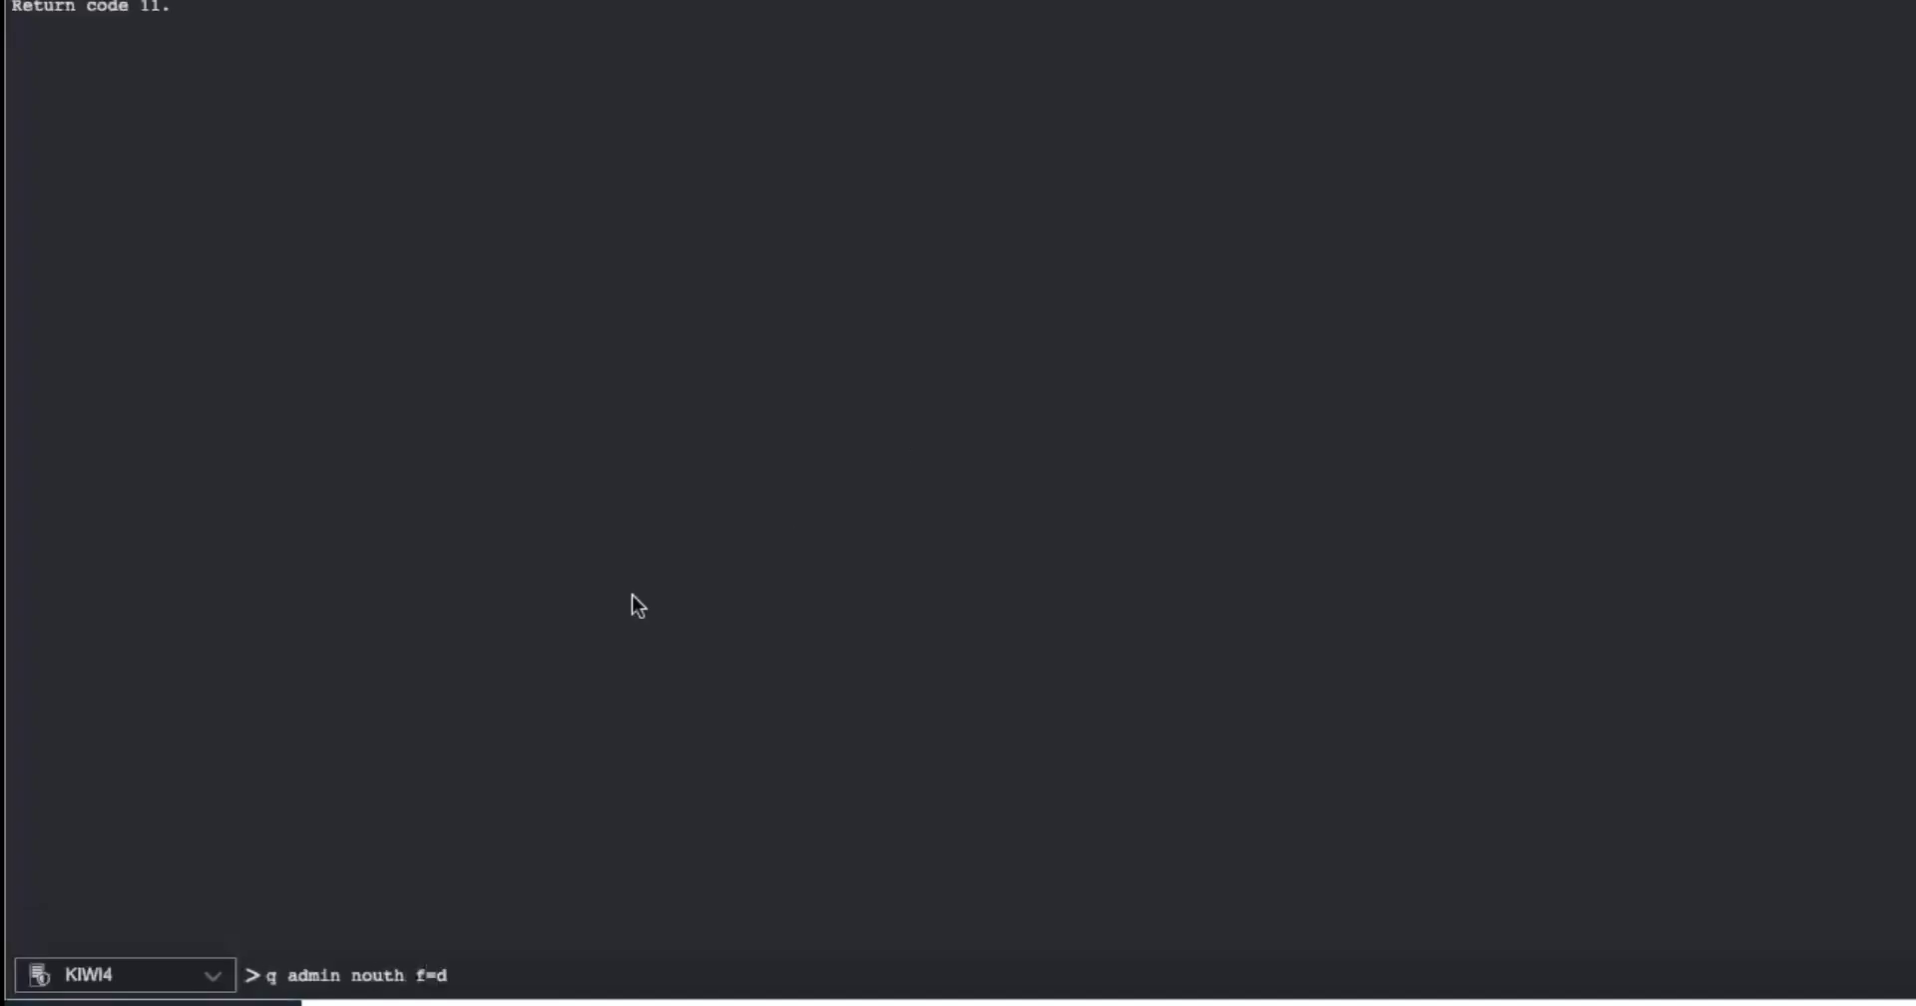
text(admin noauth f=d)
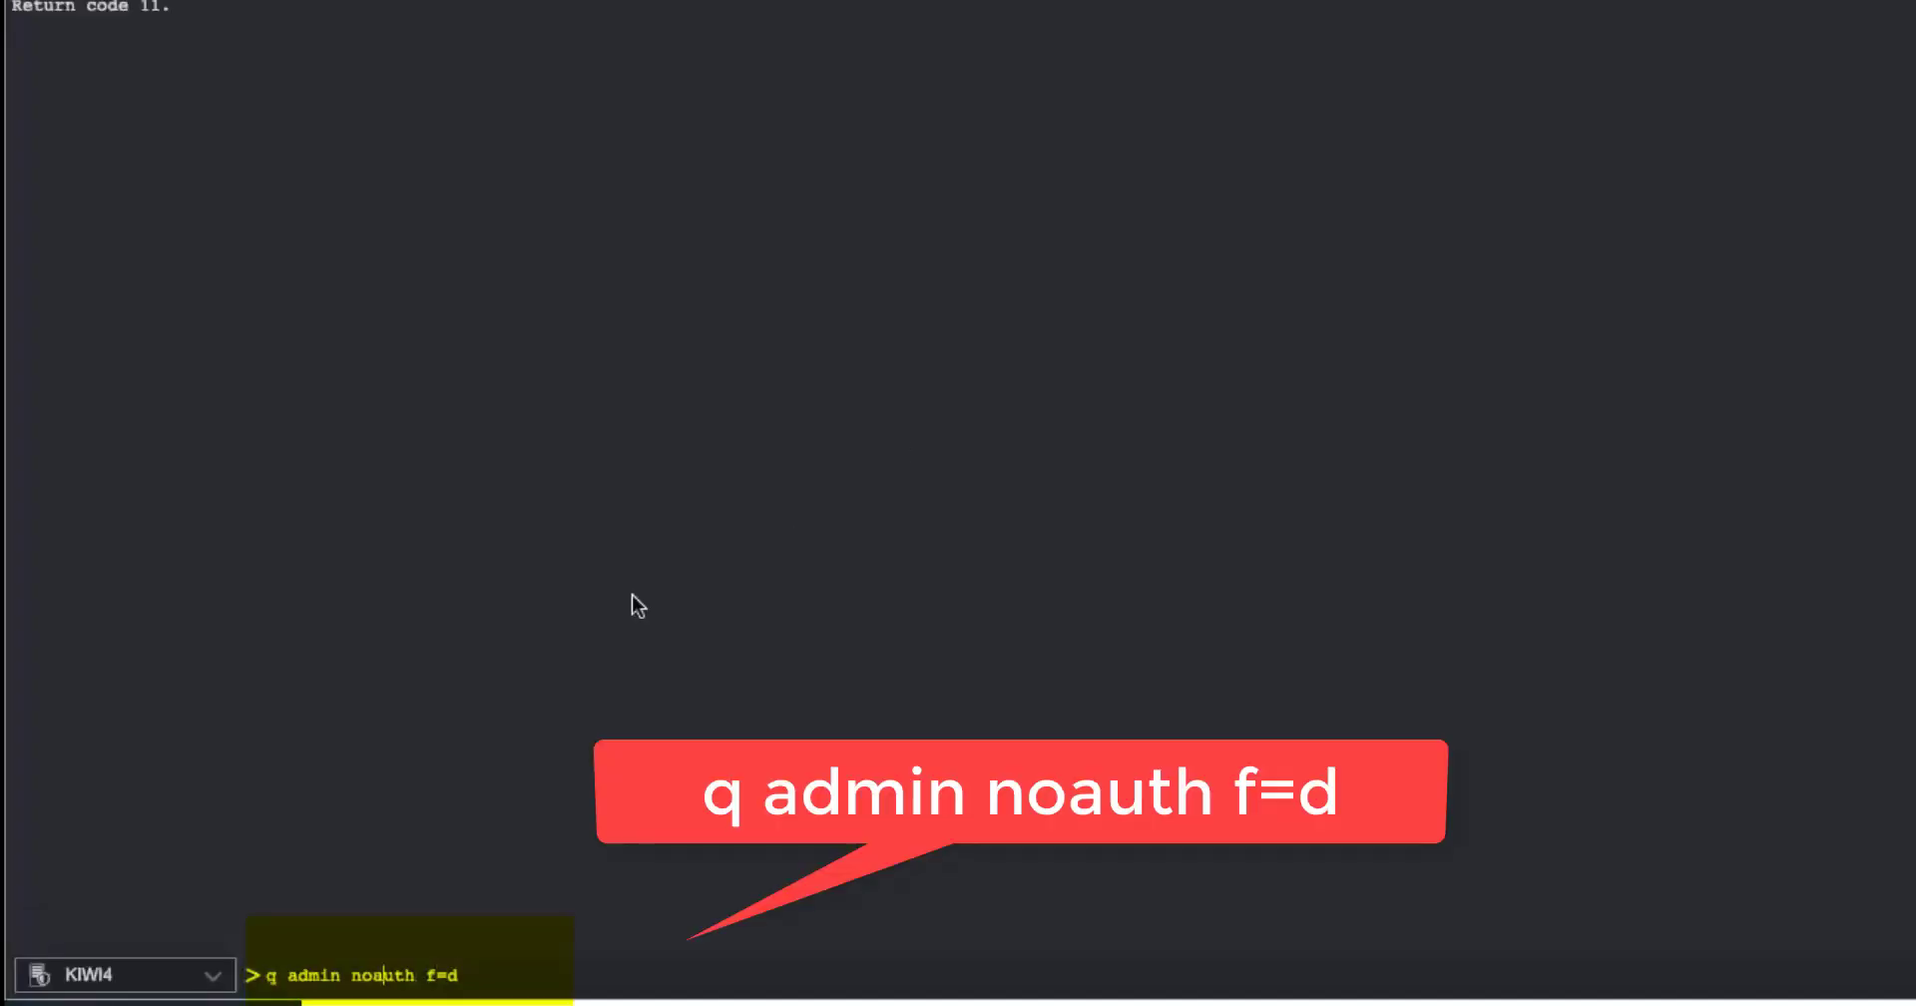
key(Return)
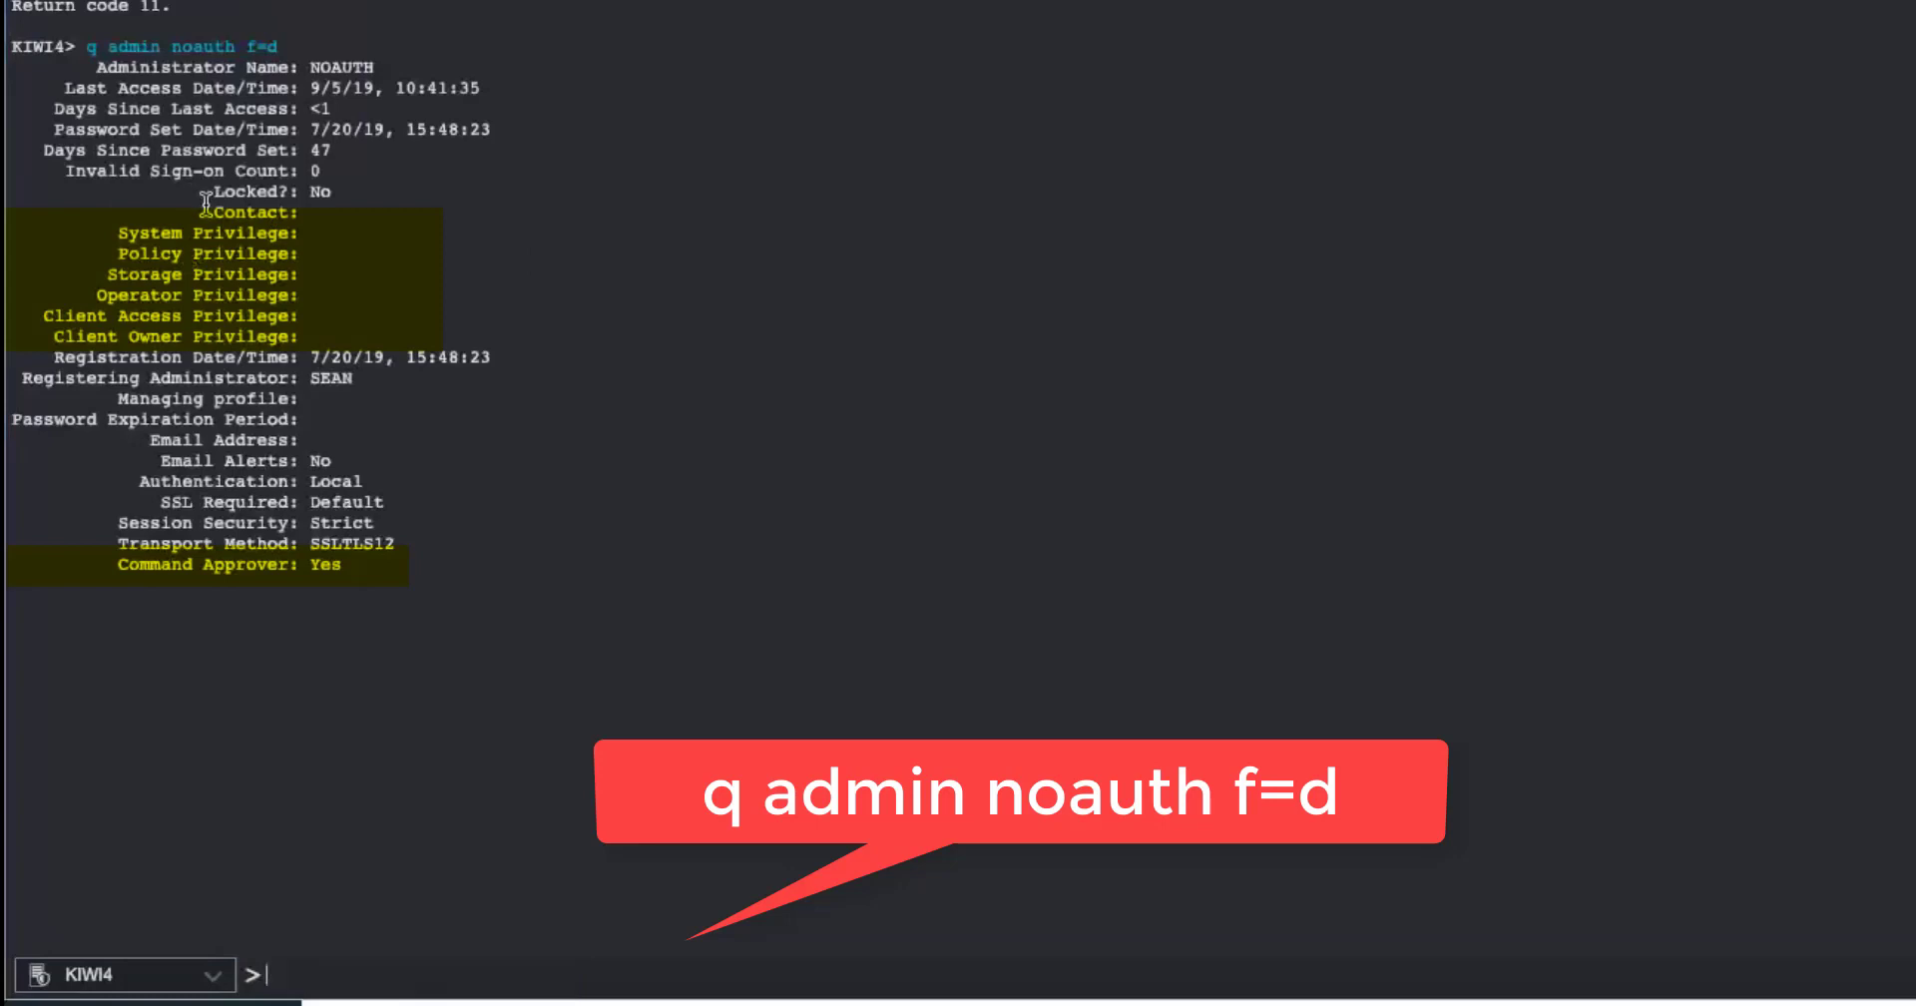
drag(182, 236, 439, 327)
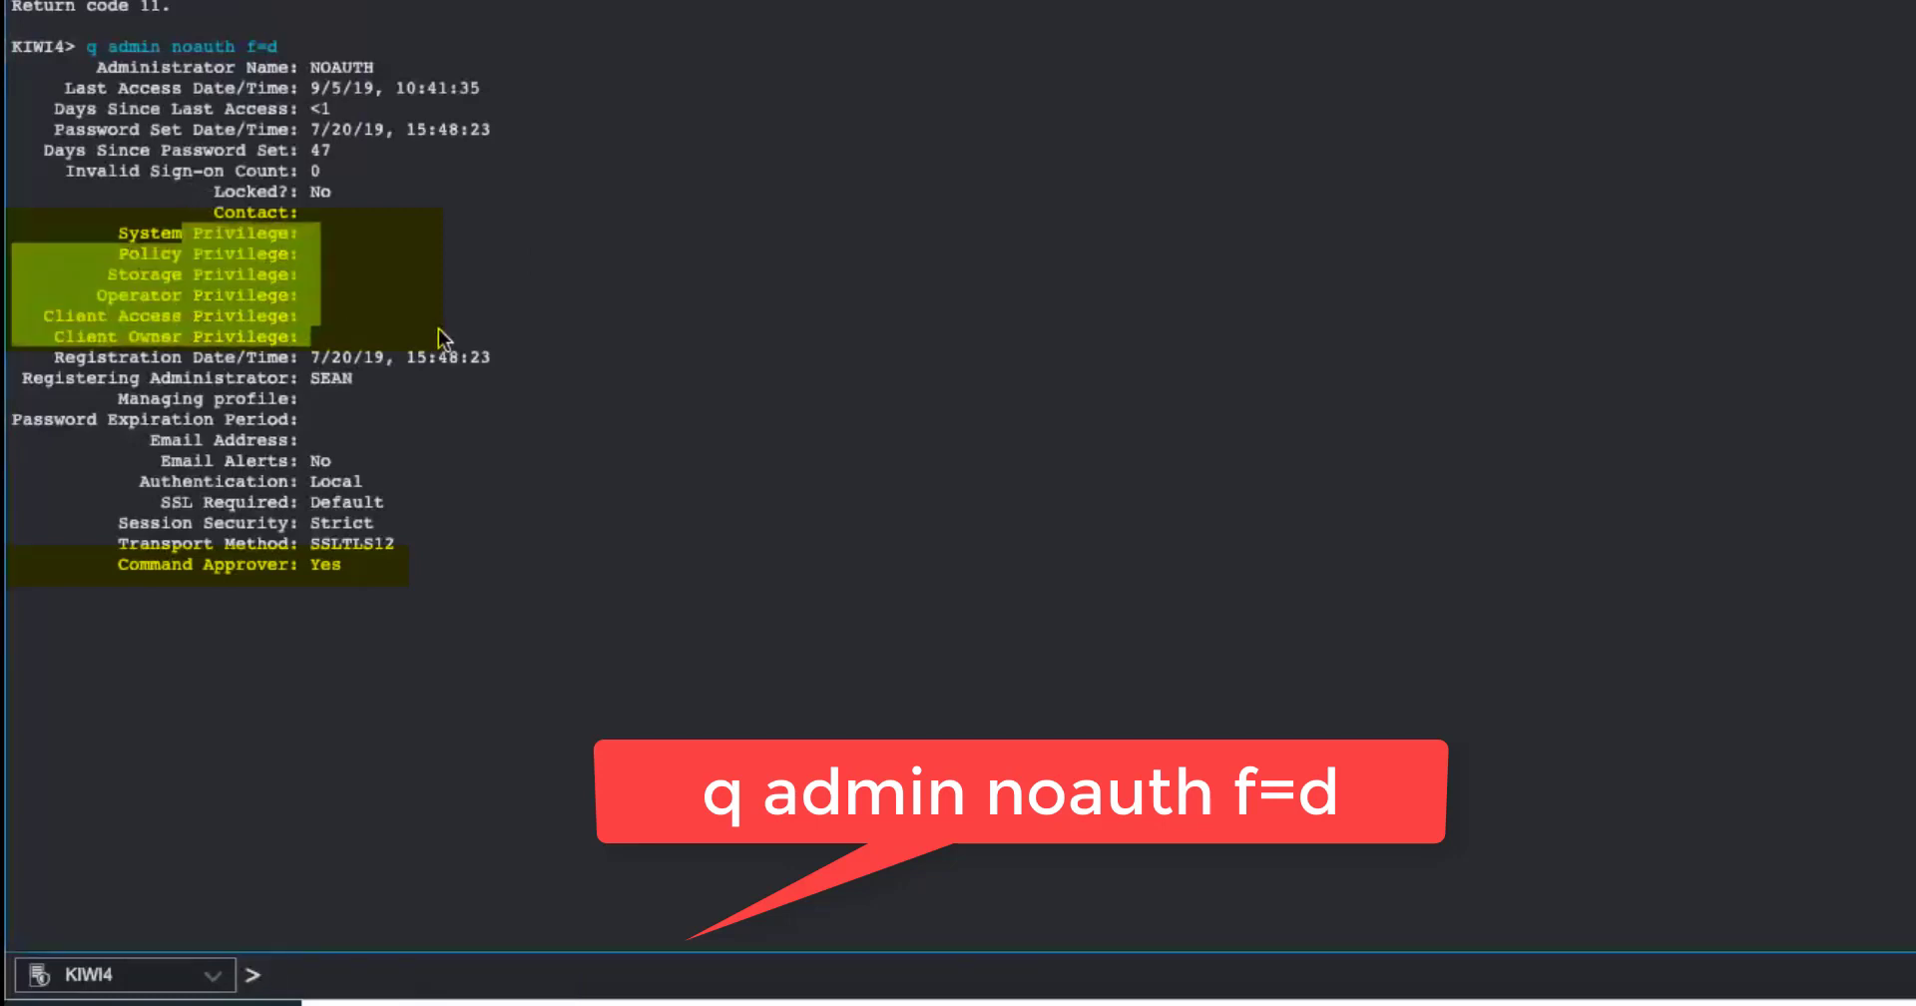
click(595, 577)
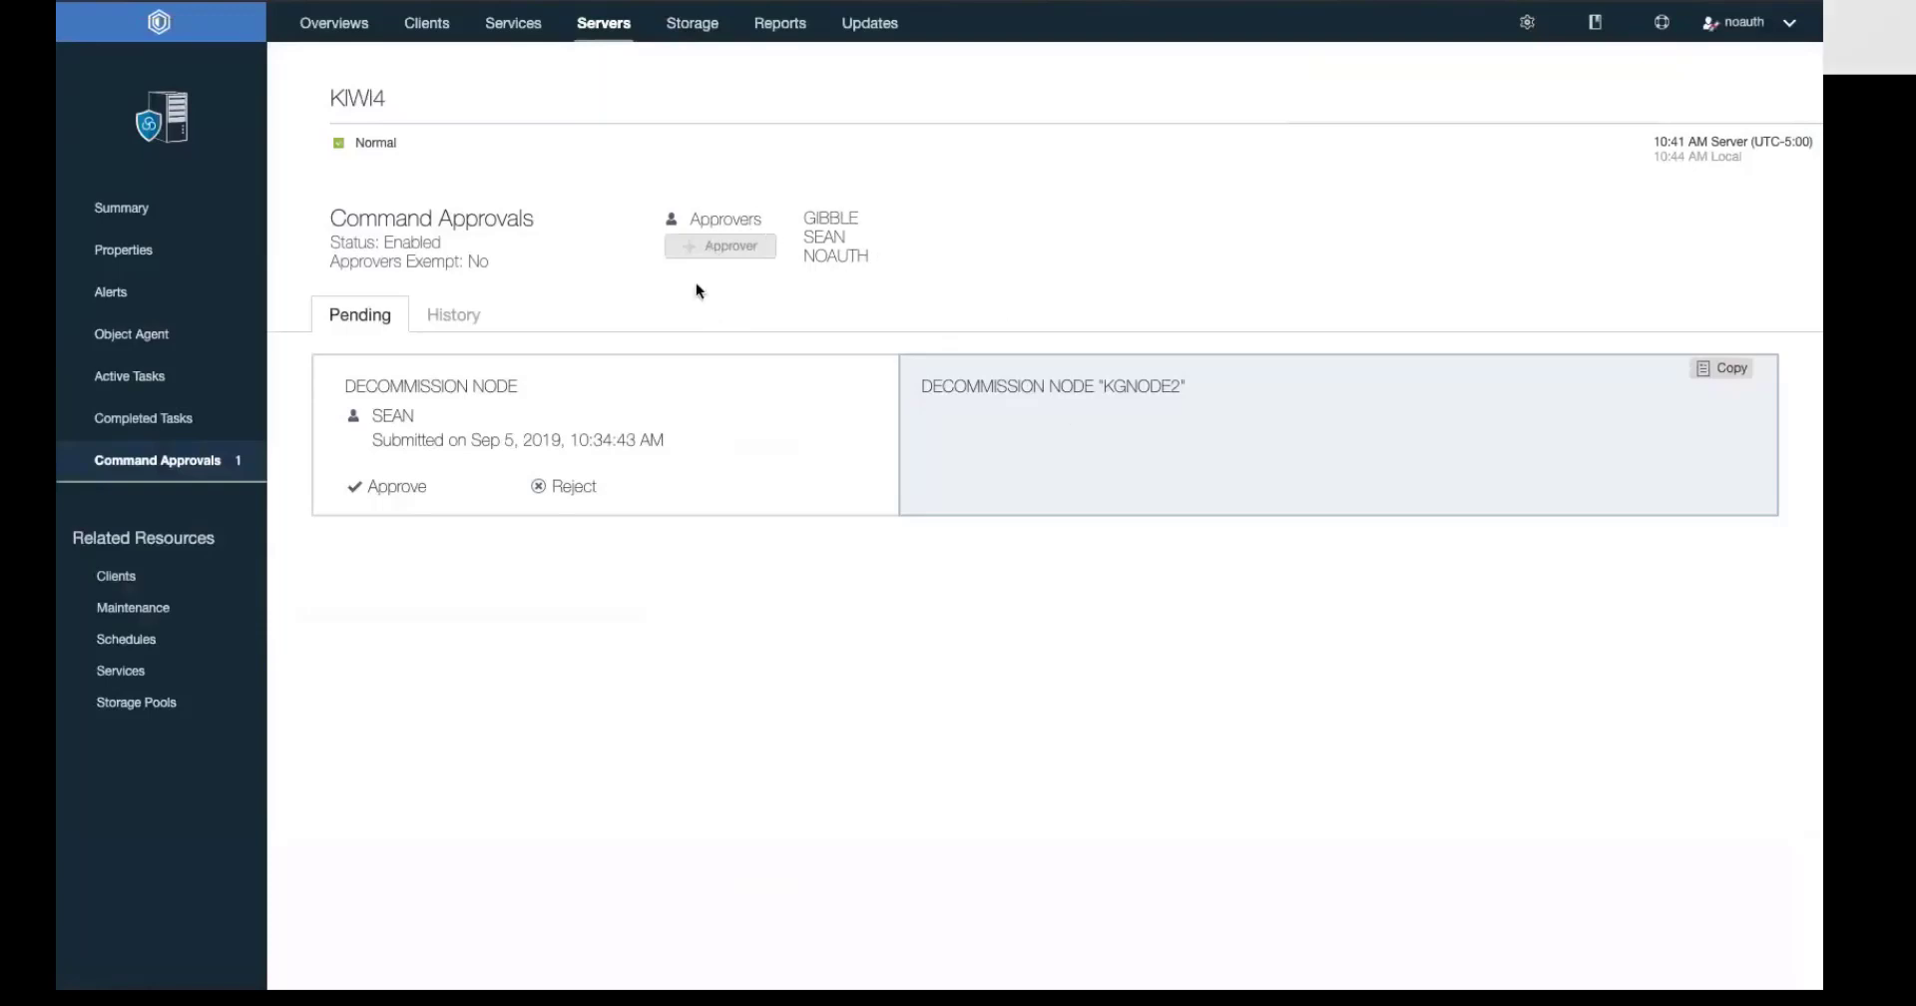
mouse_move(748, 248)
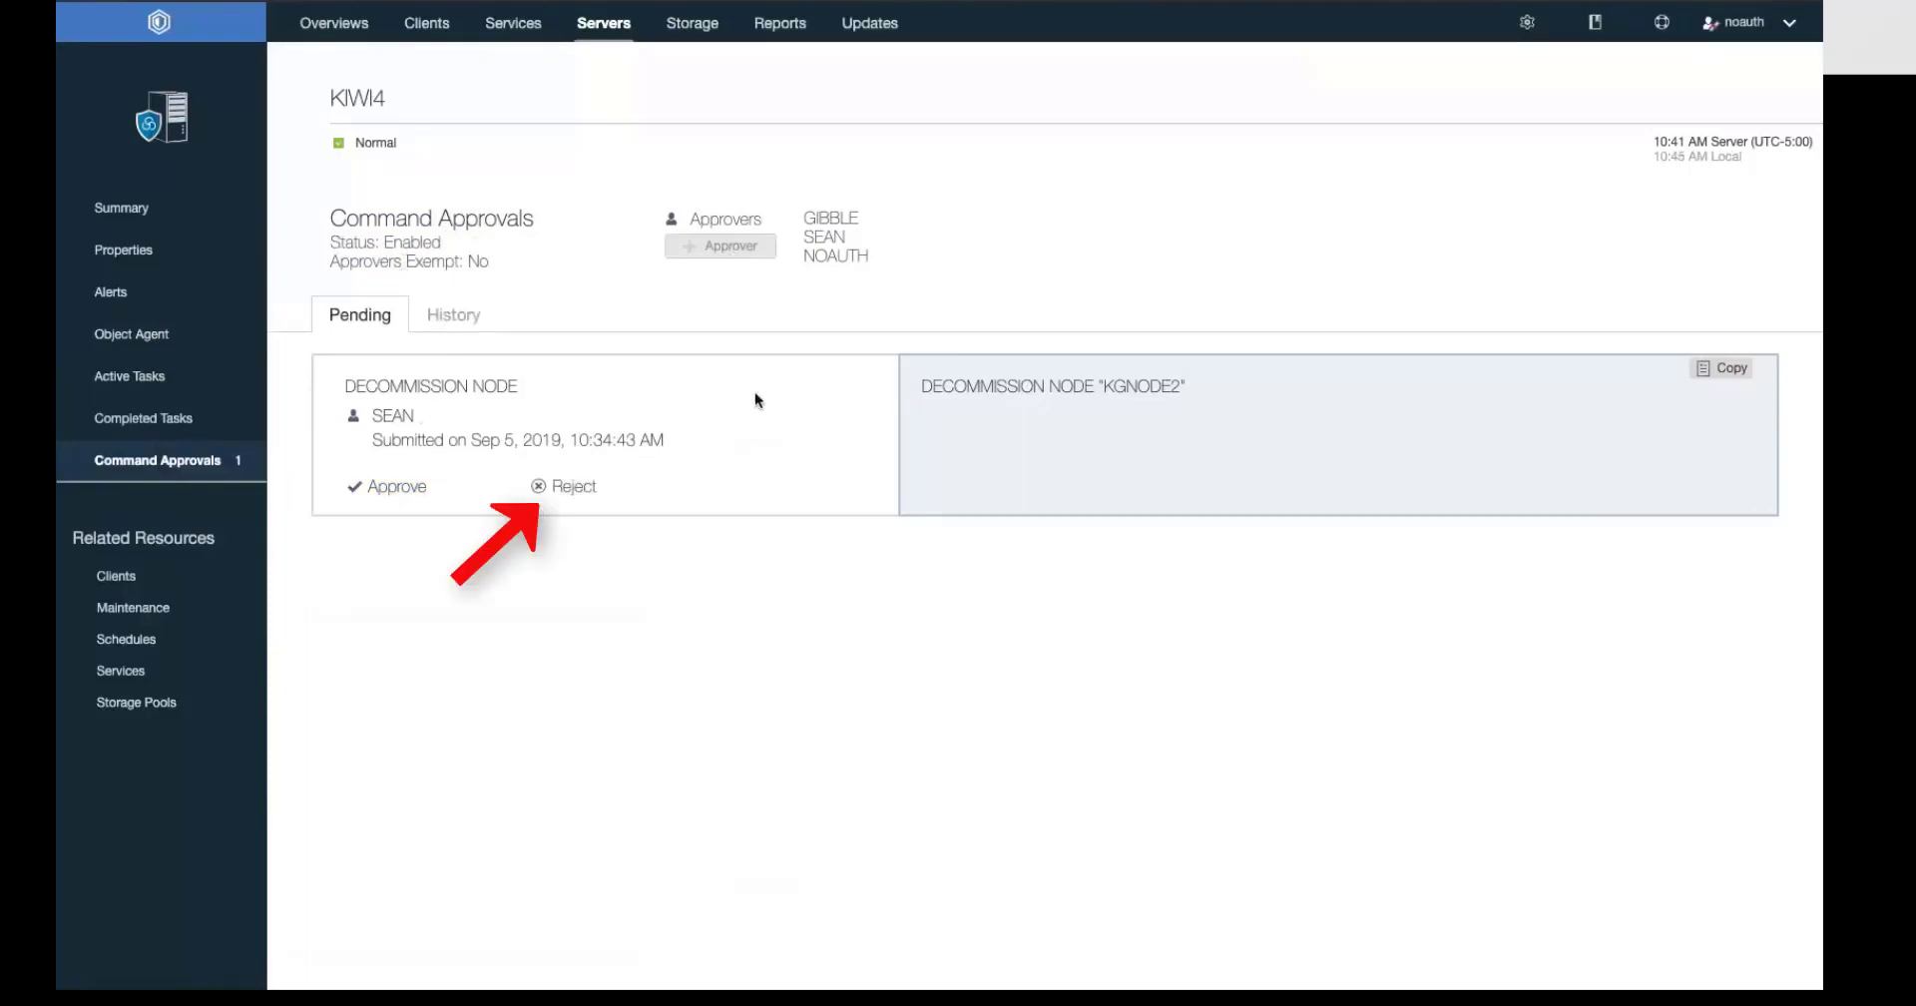
- Reject the KGNODE2 decommission request with the reason 'No we want to keep this node around'
click(550, 489)
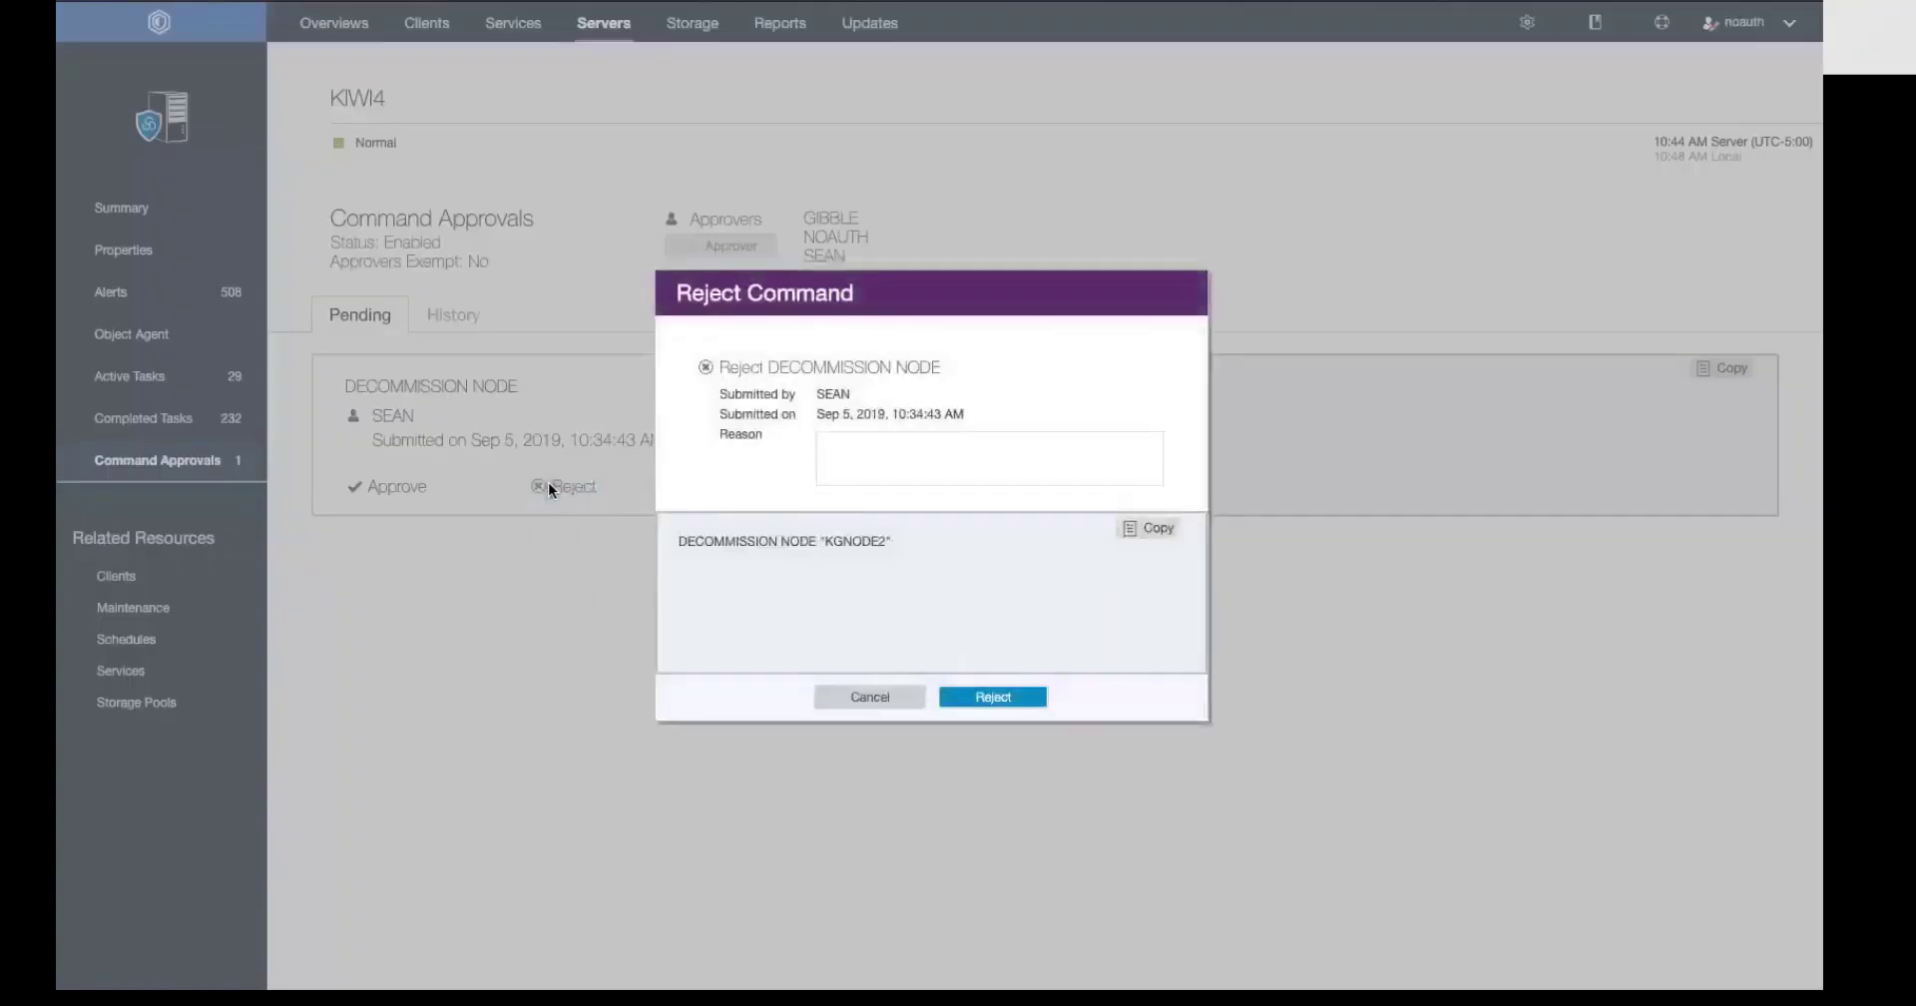
click(893, 454)
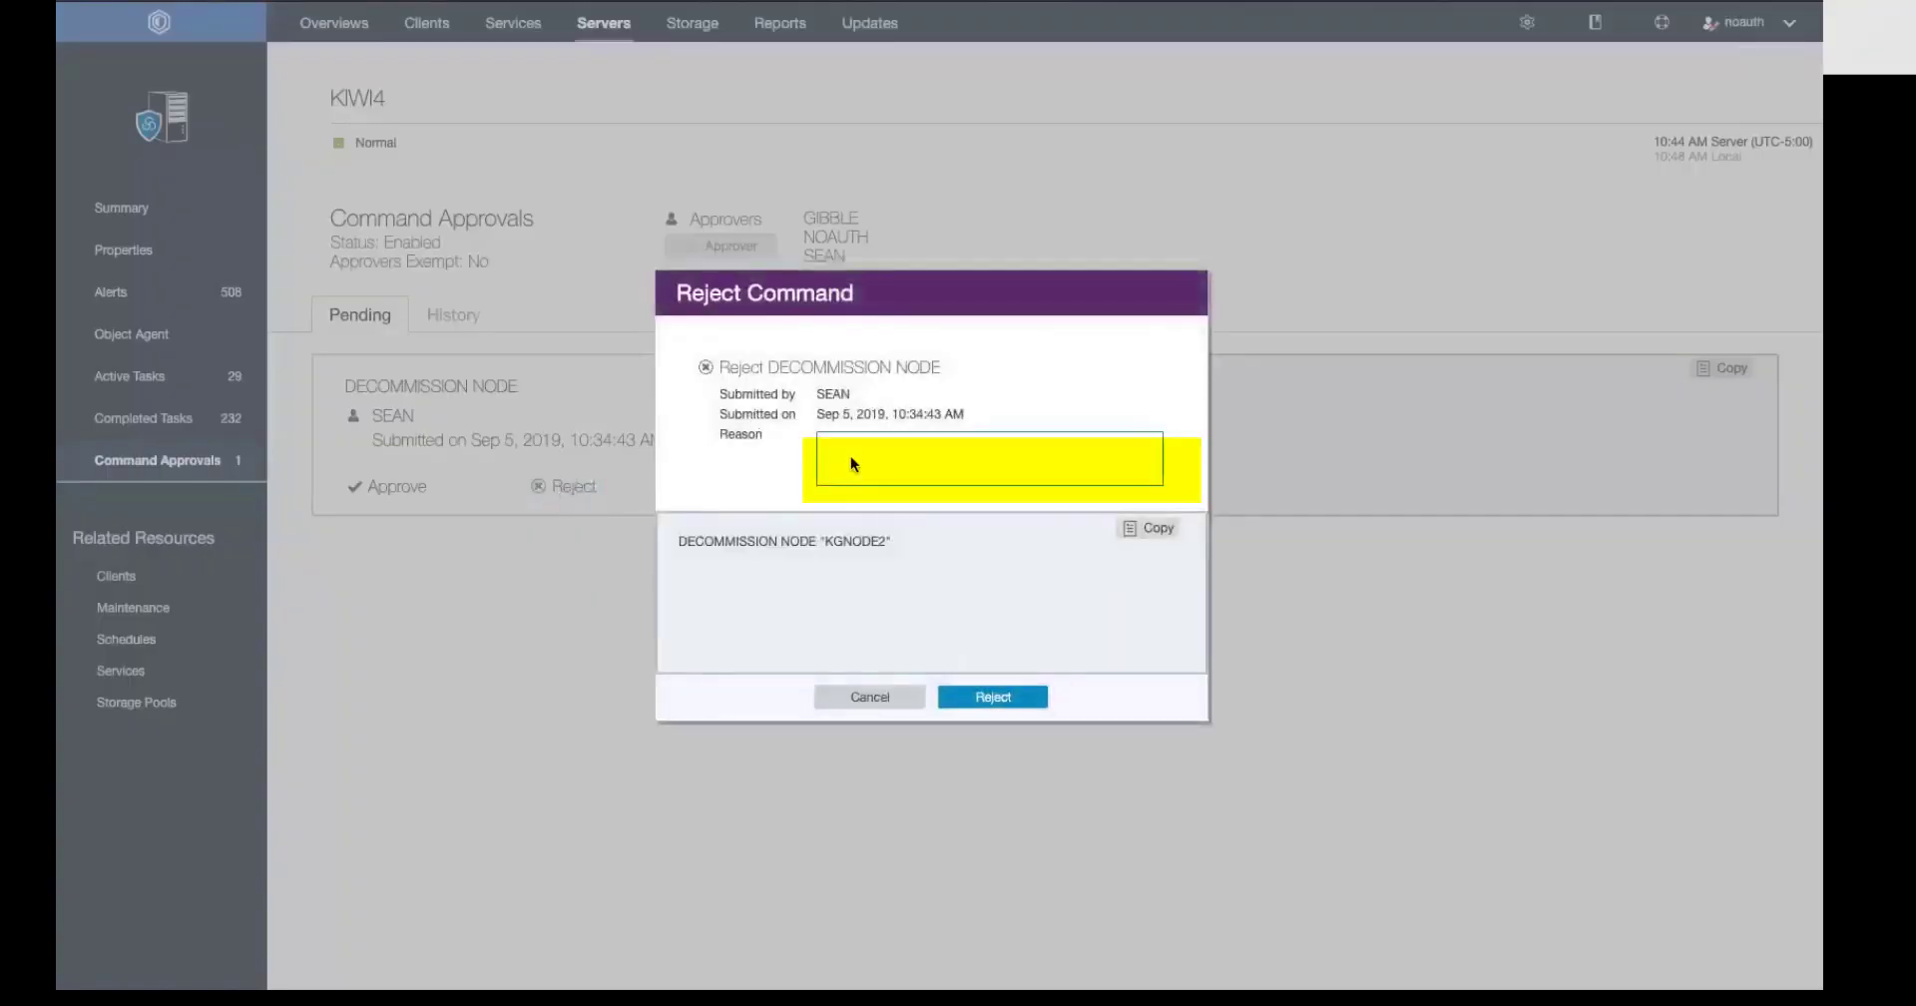
text(No we want to keep this node around)
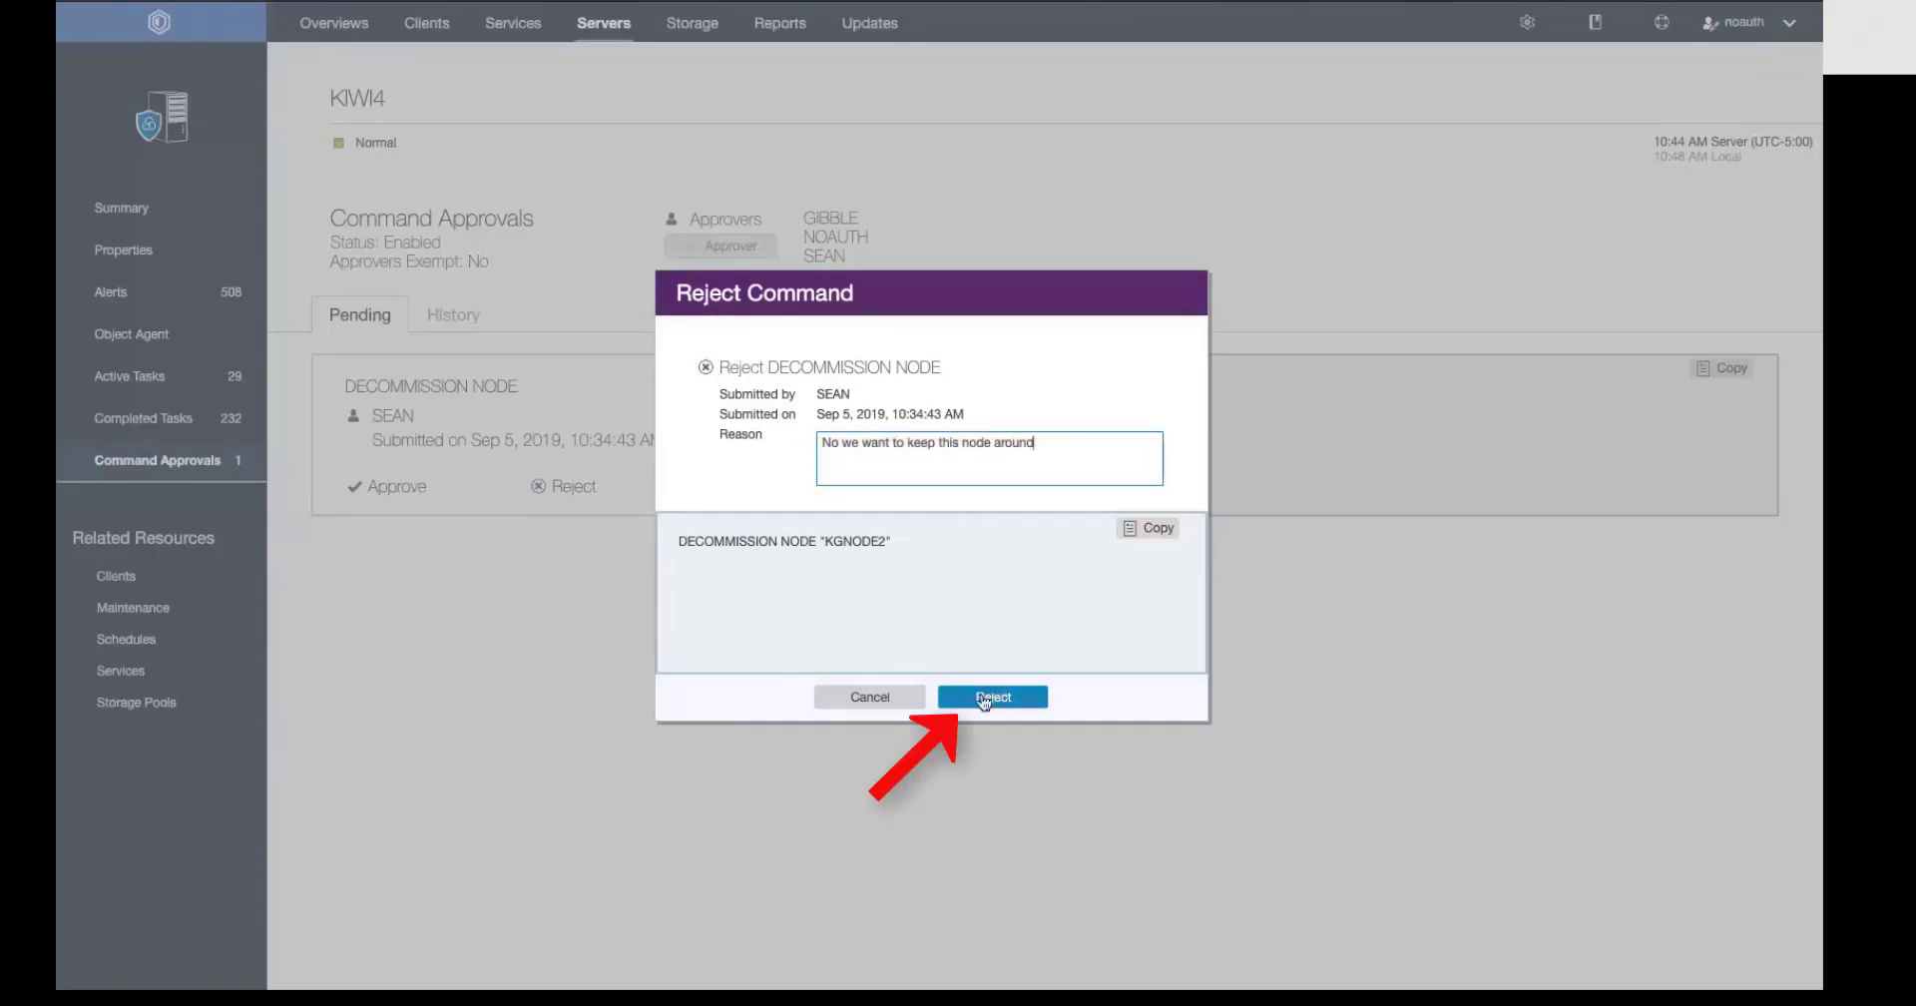
click(983, 699)
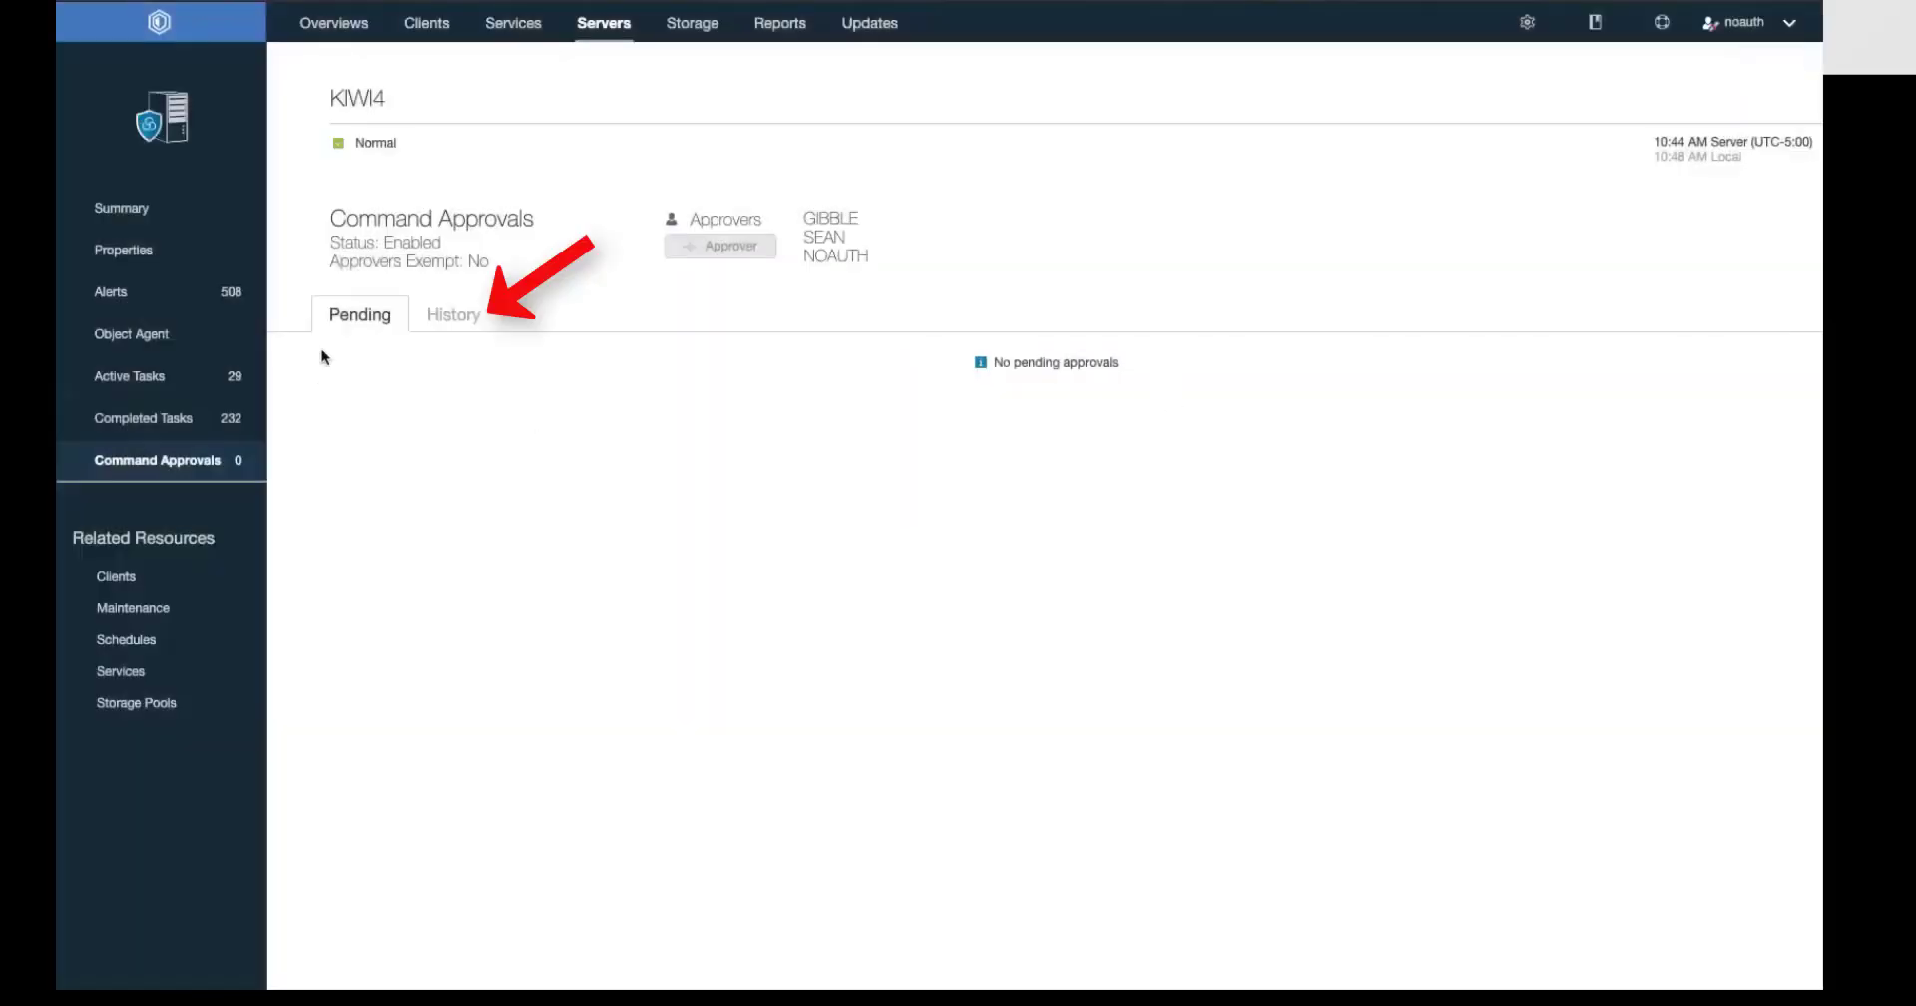
- Review the rejected KGNODE2 decommission entry in History via Quick Look, copying its command, then sign out
click(469, 314)
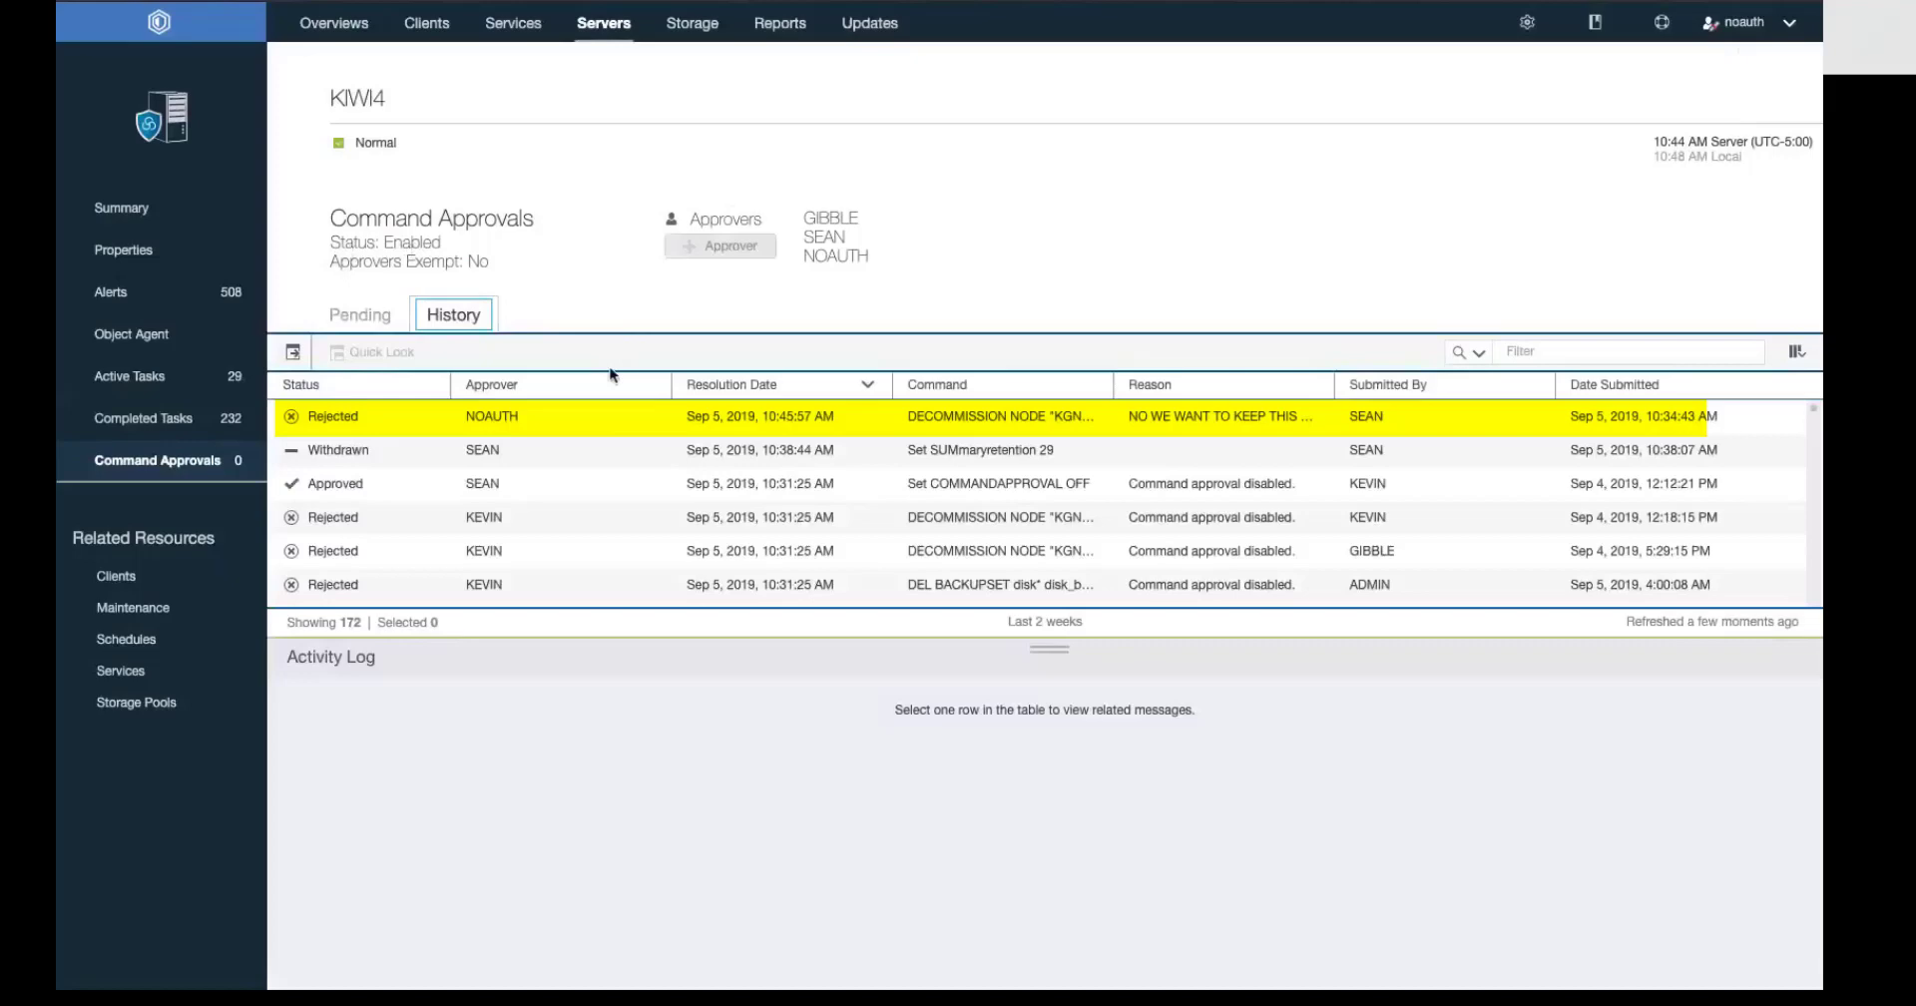
click(479, 421)
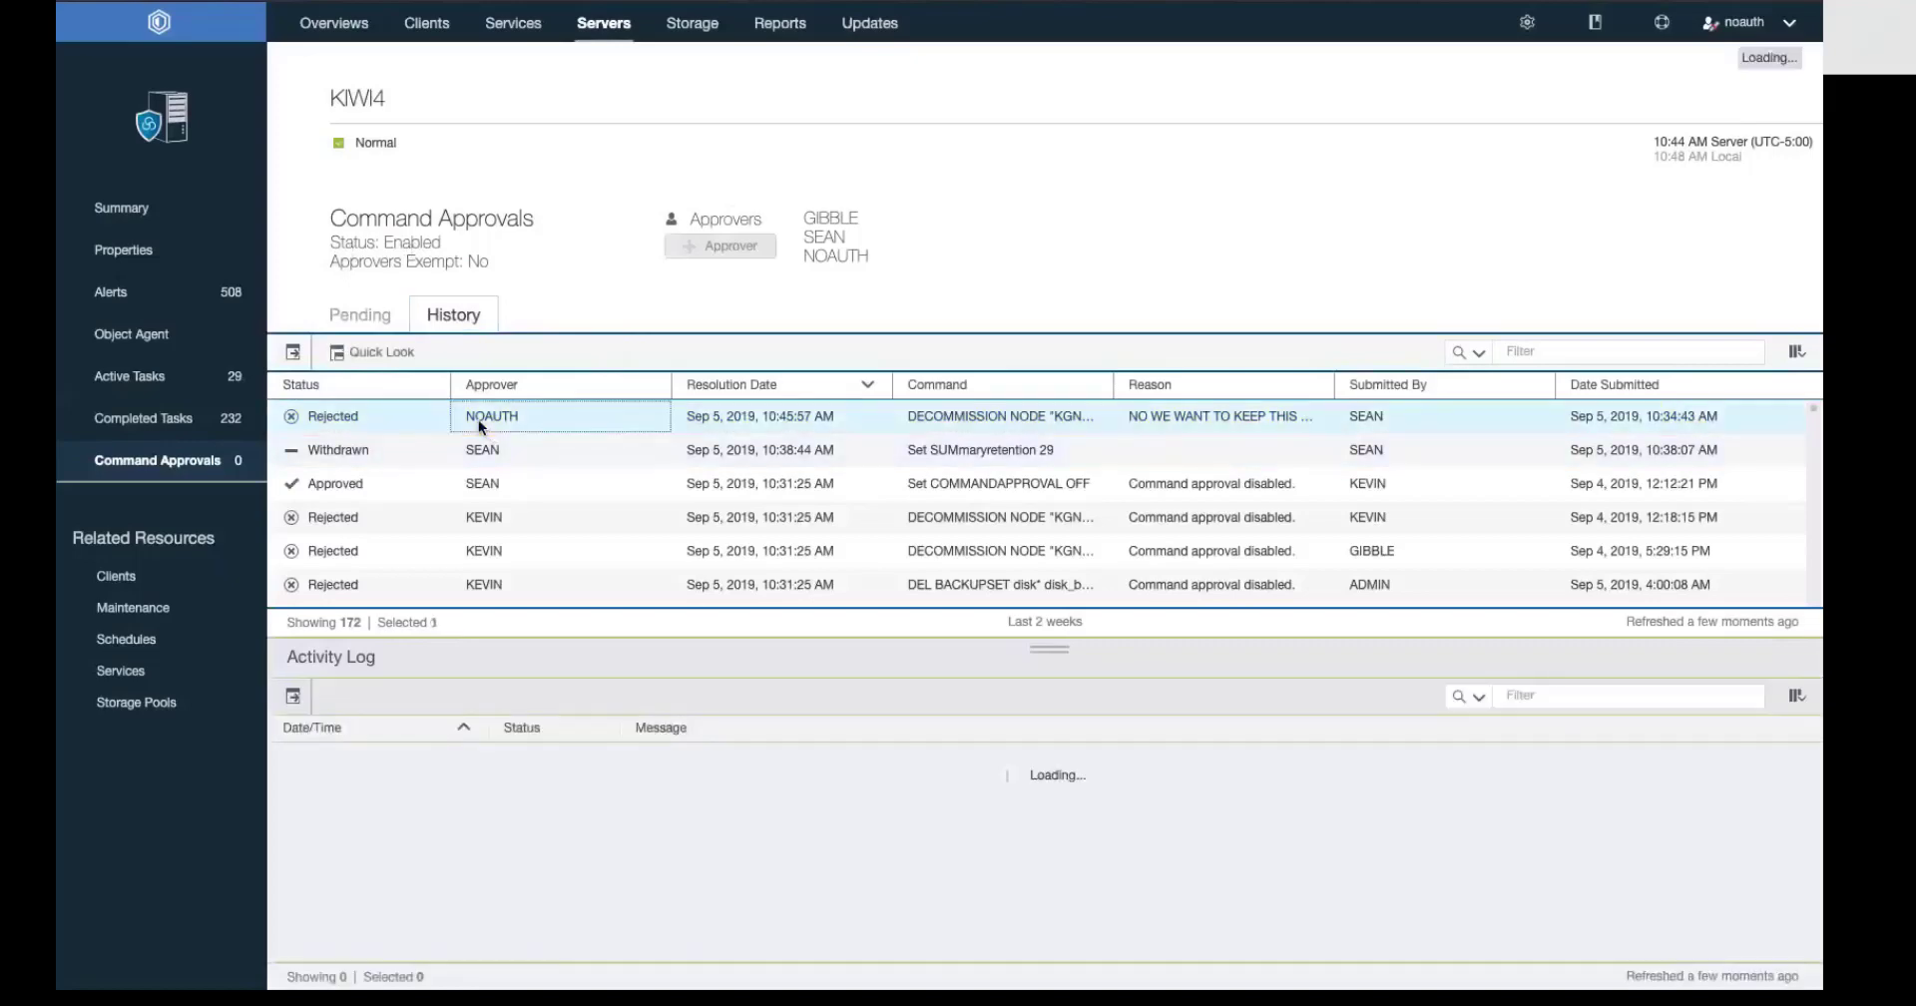
click(392, 352)
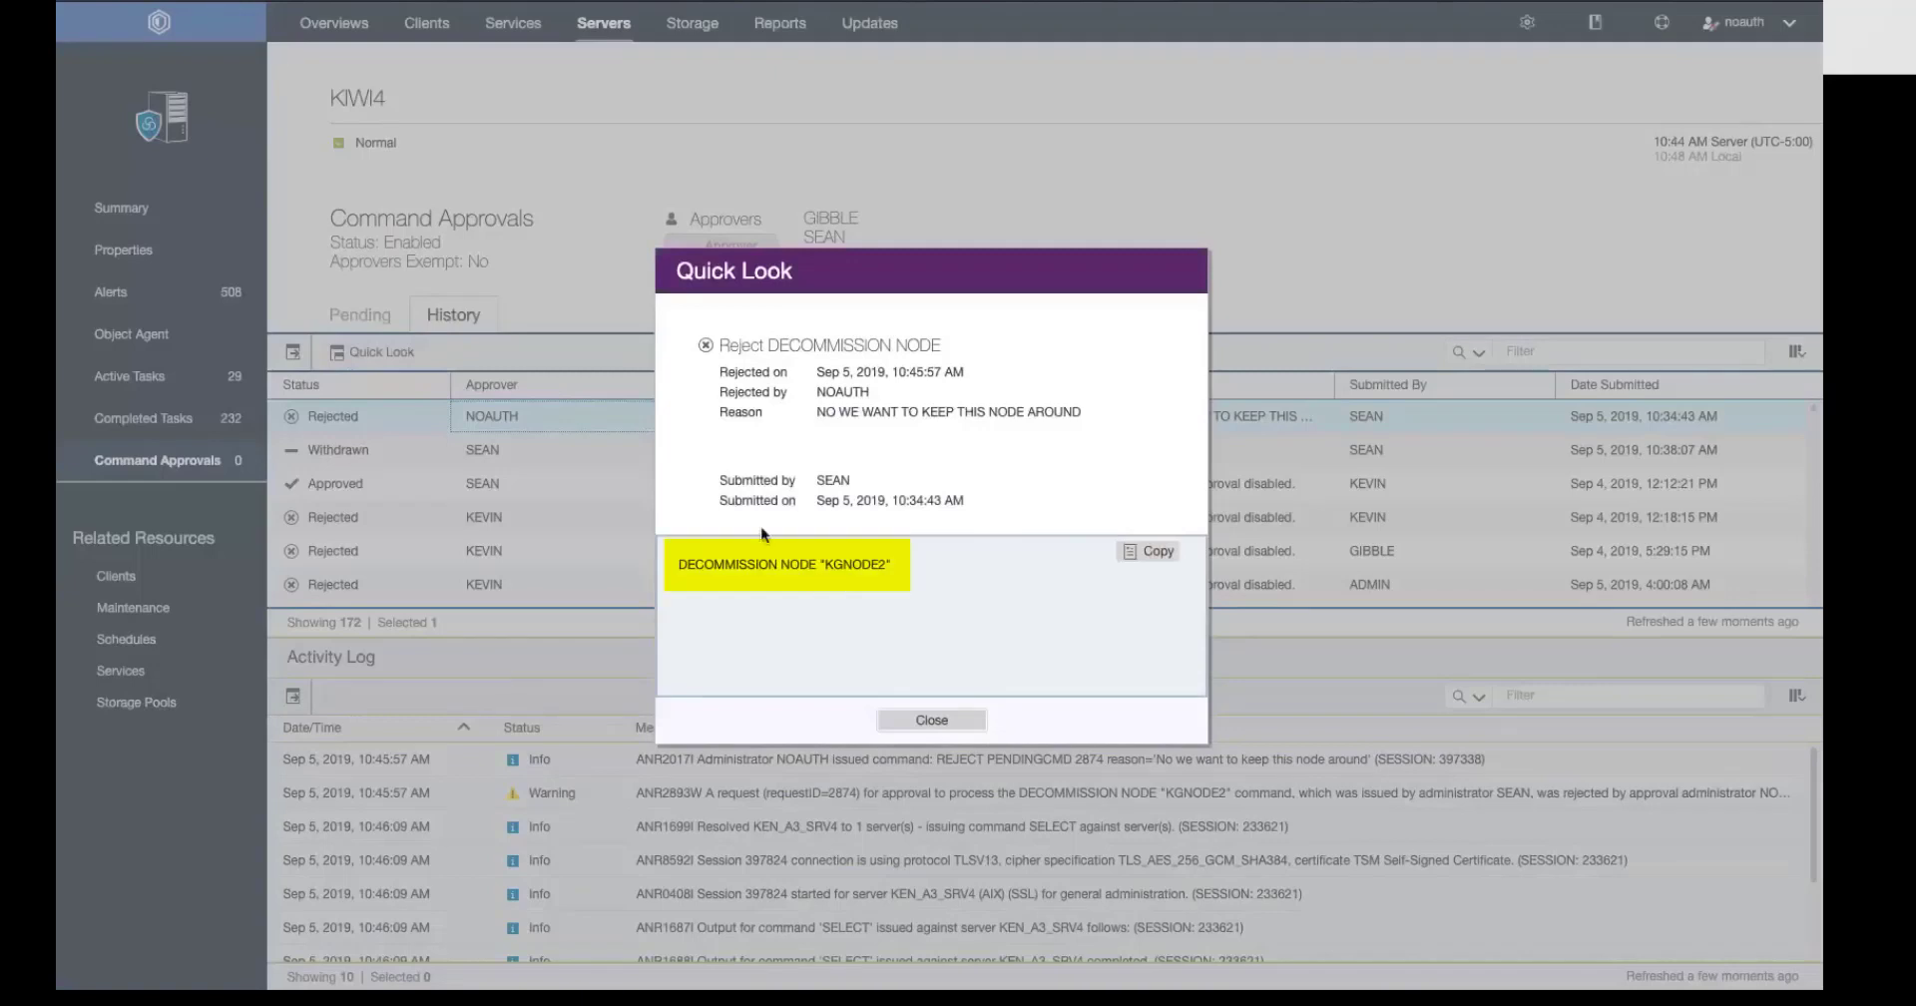
click(1149, 552)
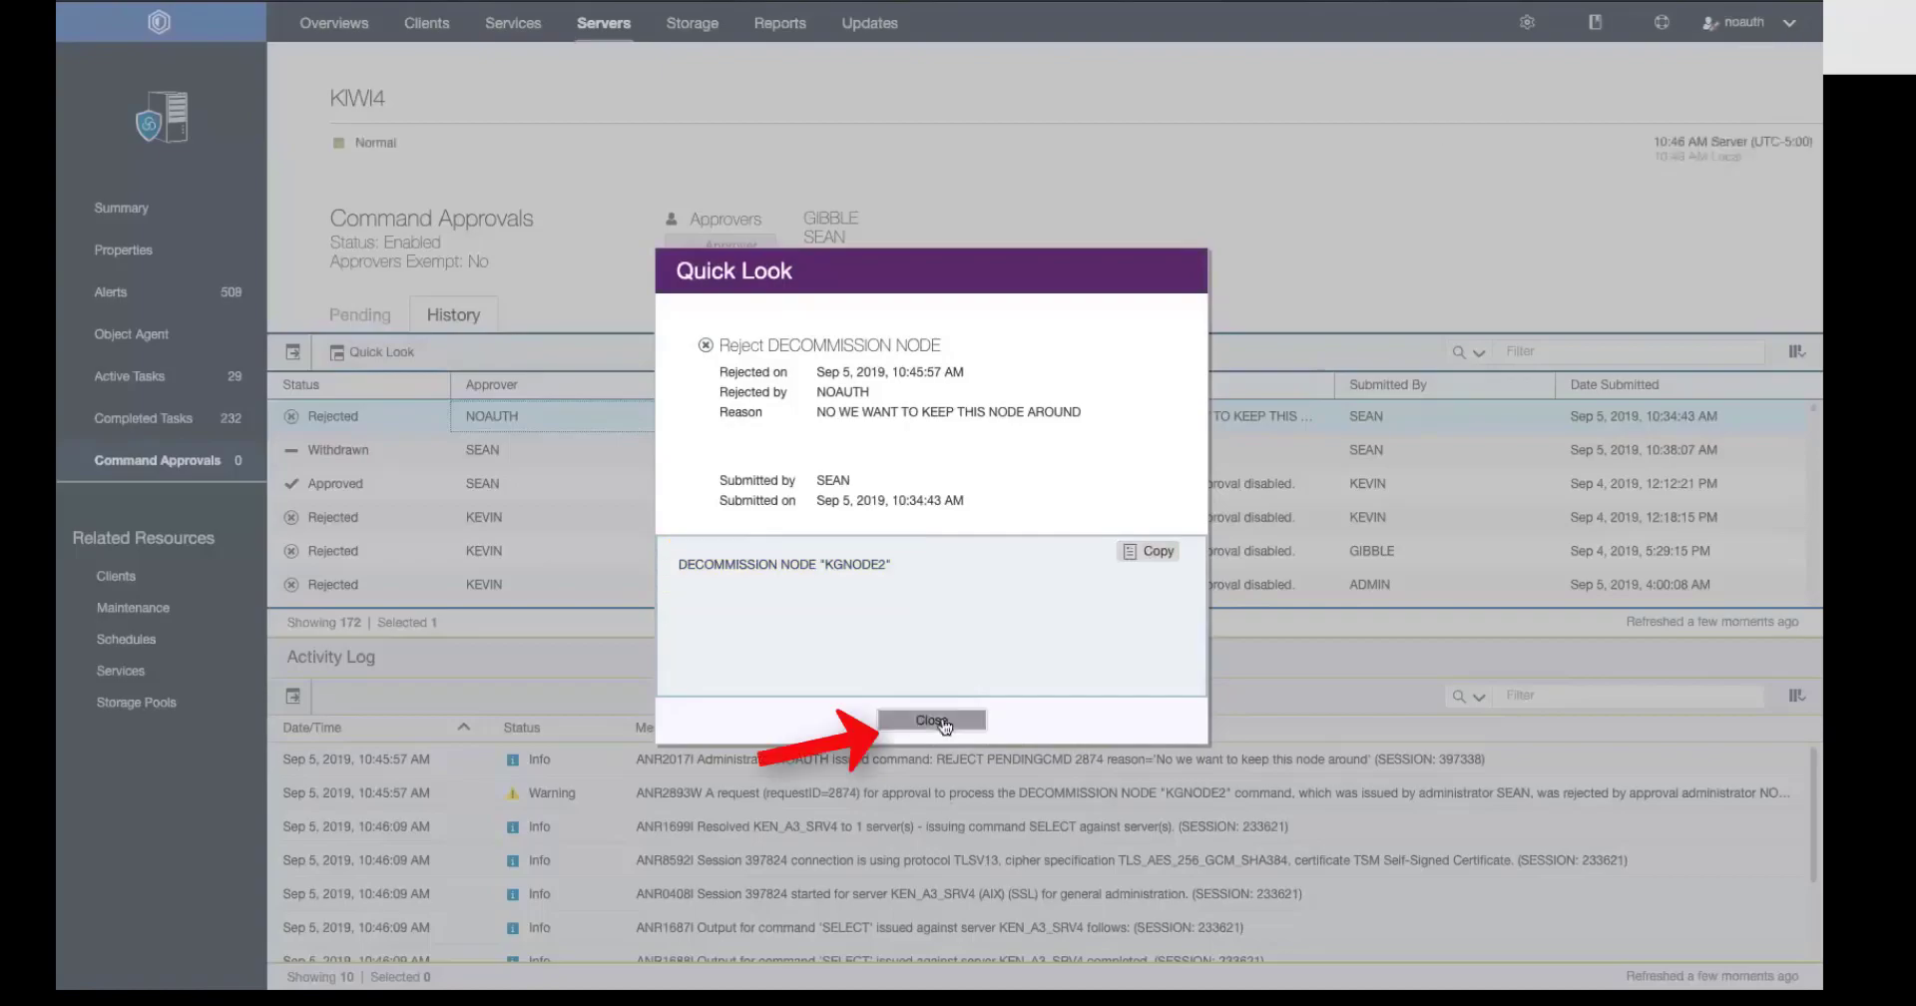
click(931, 720)
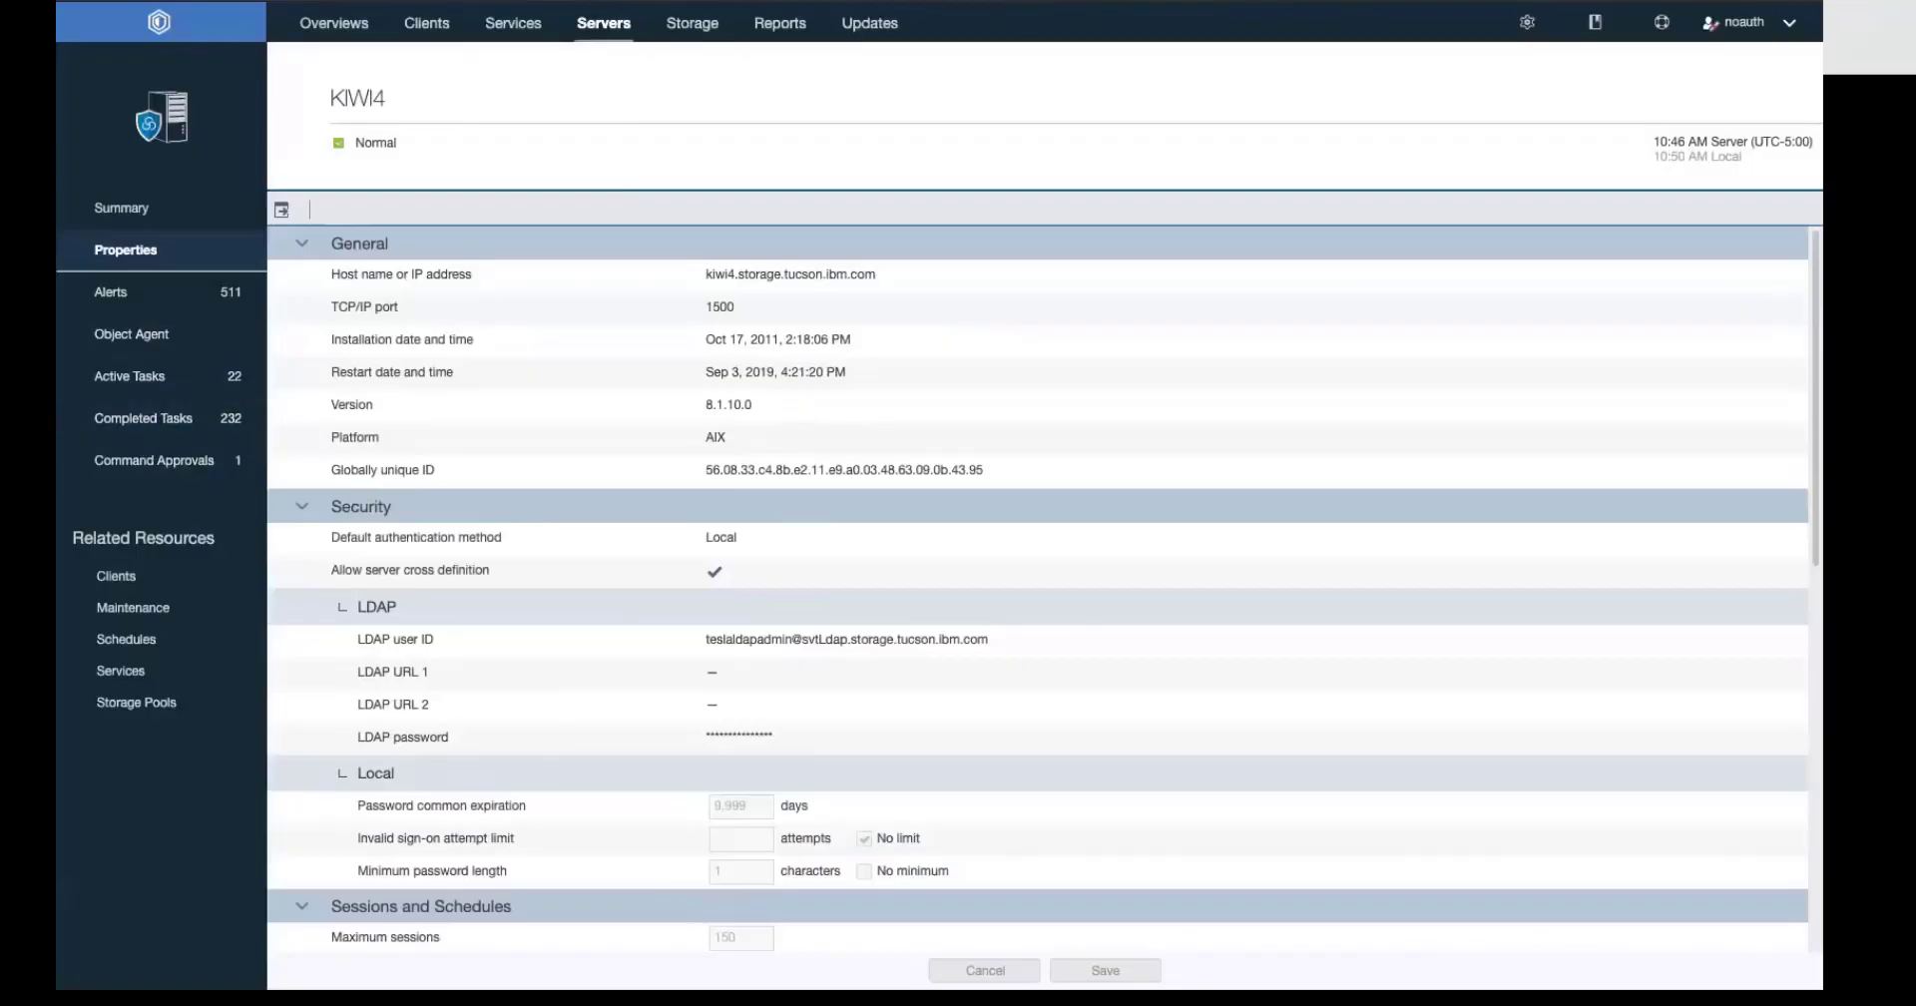
click(1662, 22)
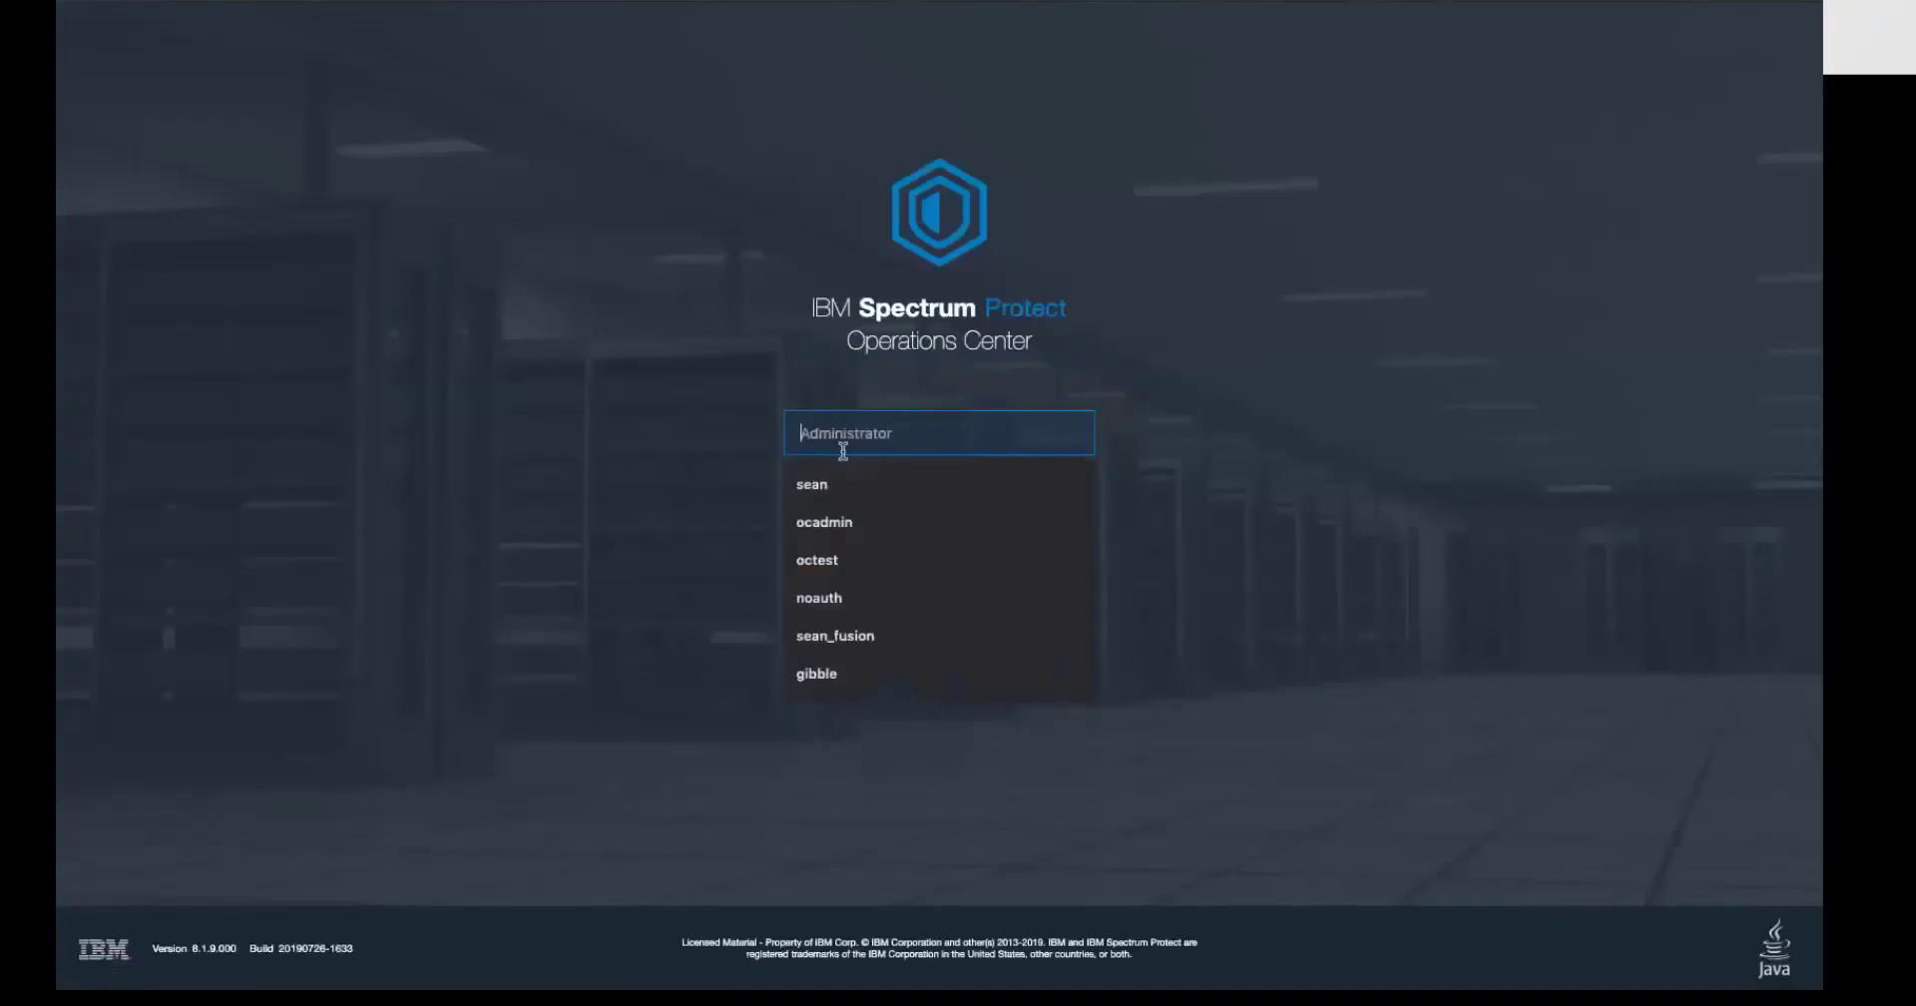
- Log in with the saved submitting-administrator username to see KIWI4's three pending approvals
click(836, 483)
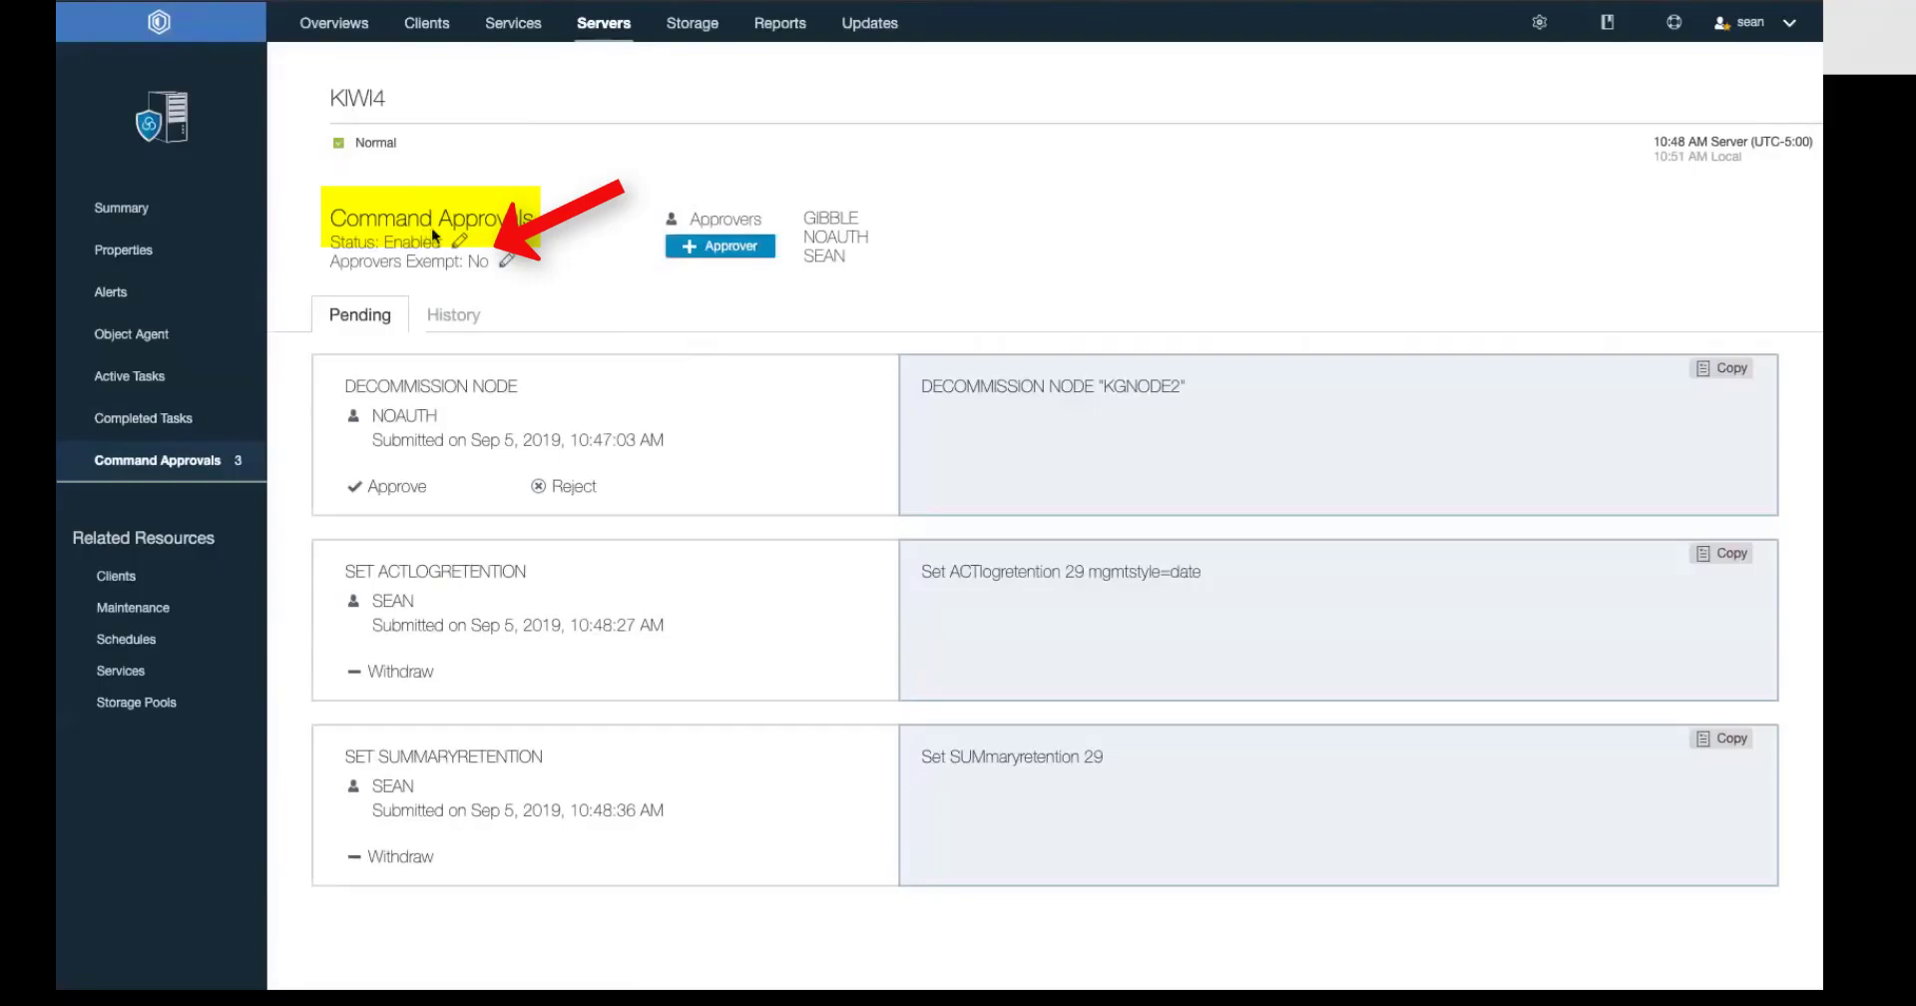
- Request disabling command approval on KIWI4 and dismiss the Command Approval Pending notice
click(460, 243)
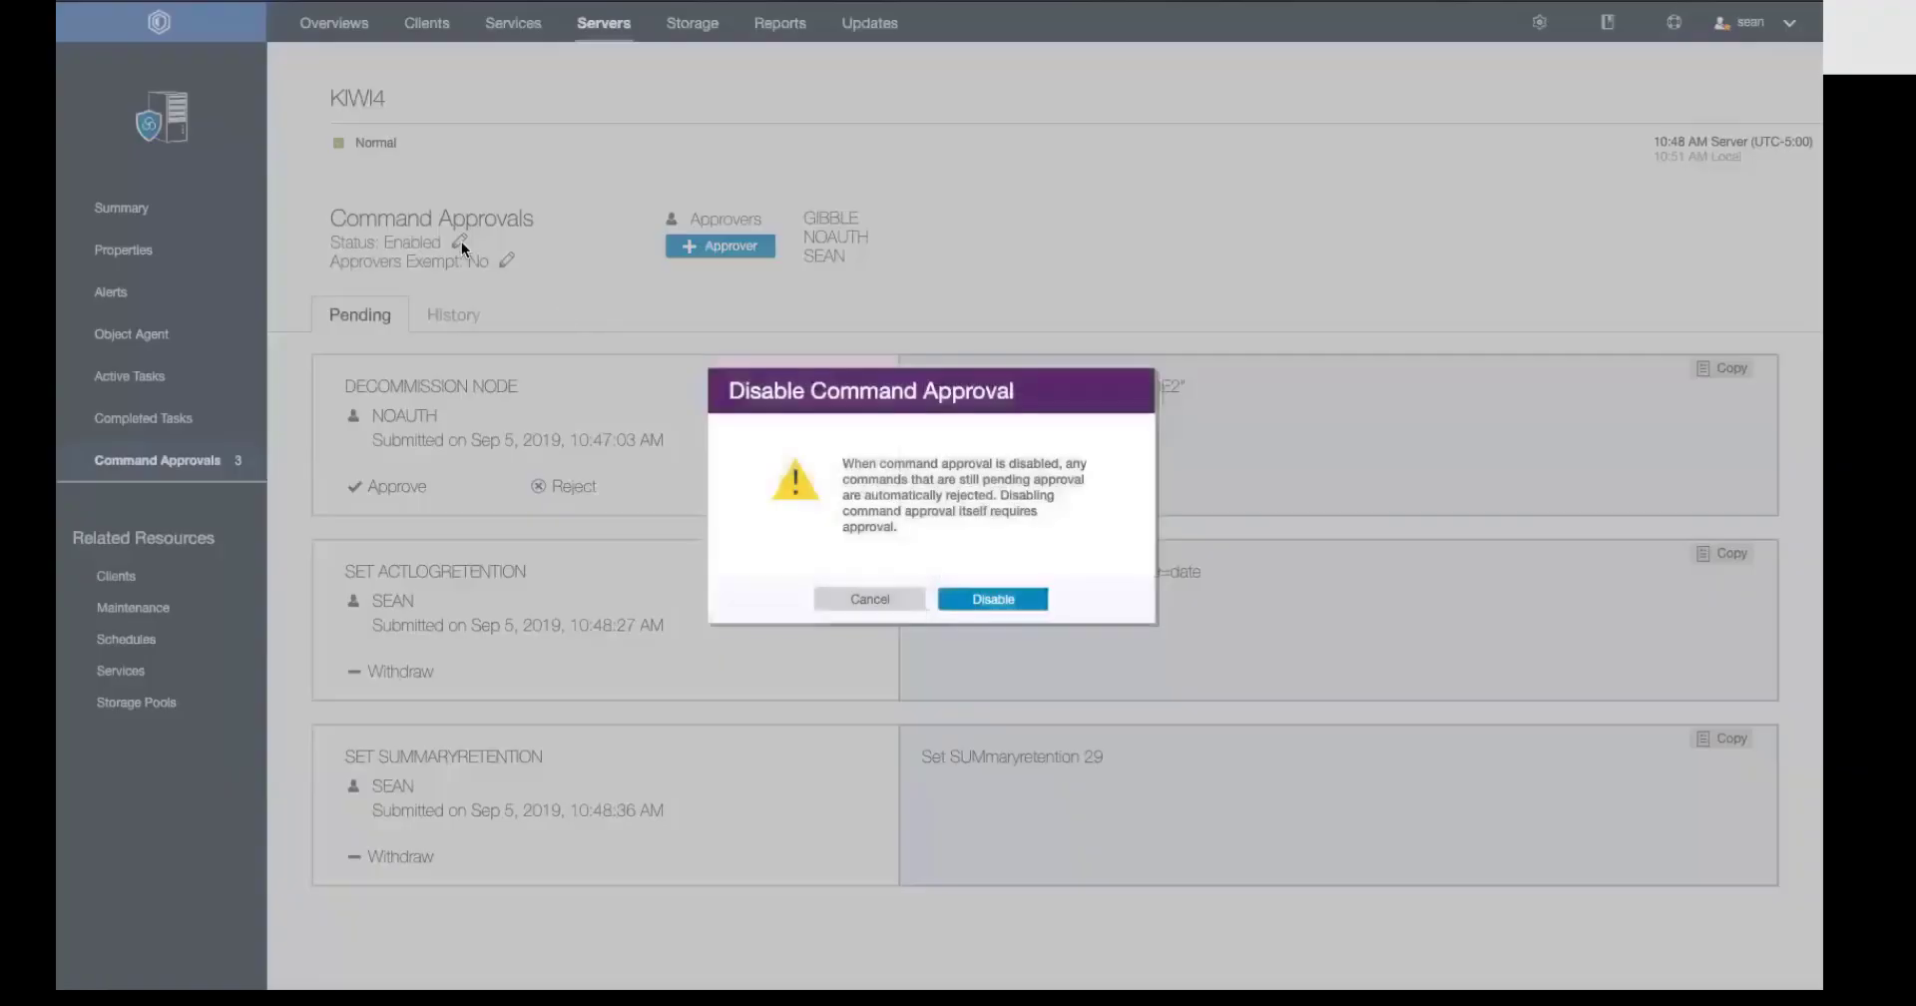
click(1011, 599)
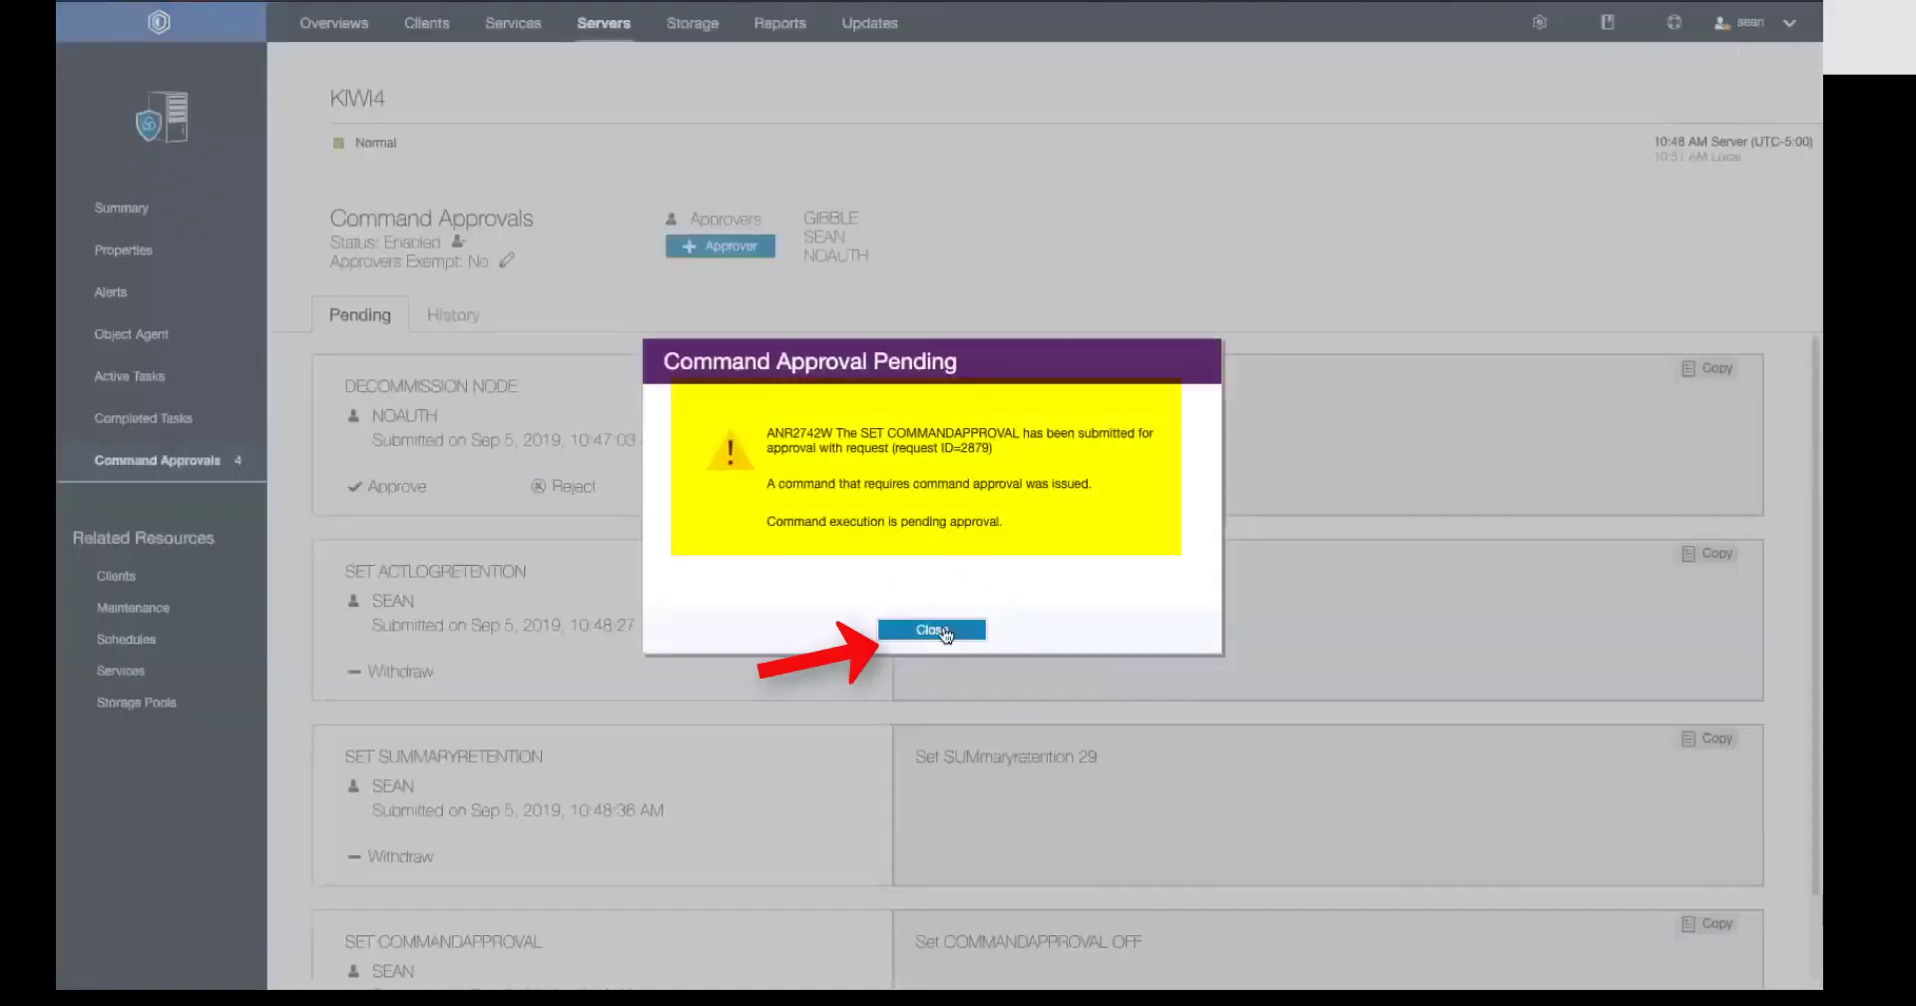
click(945, 631)
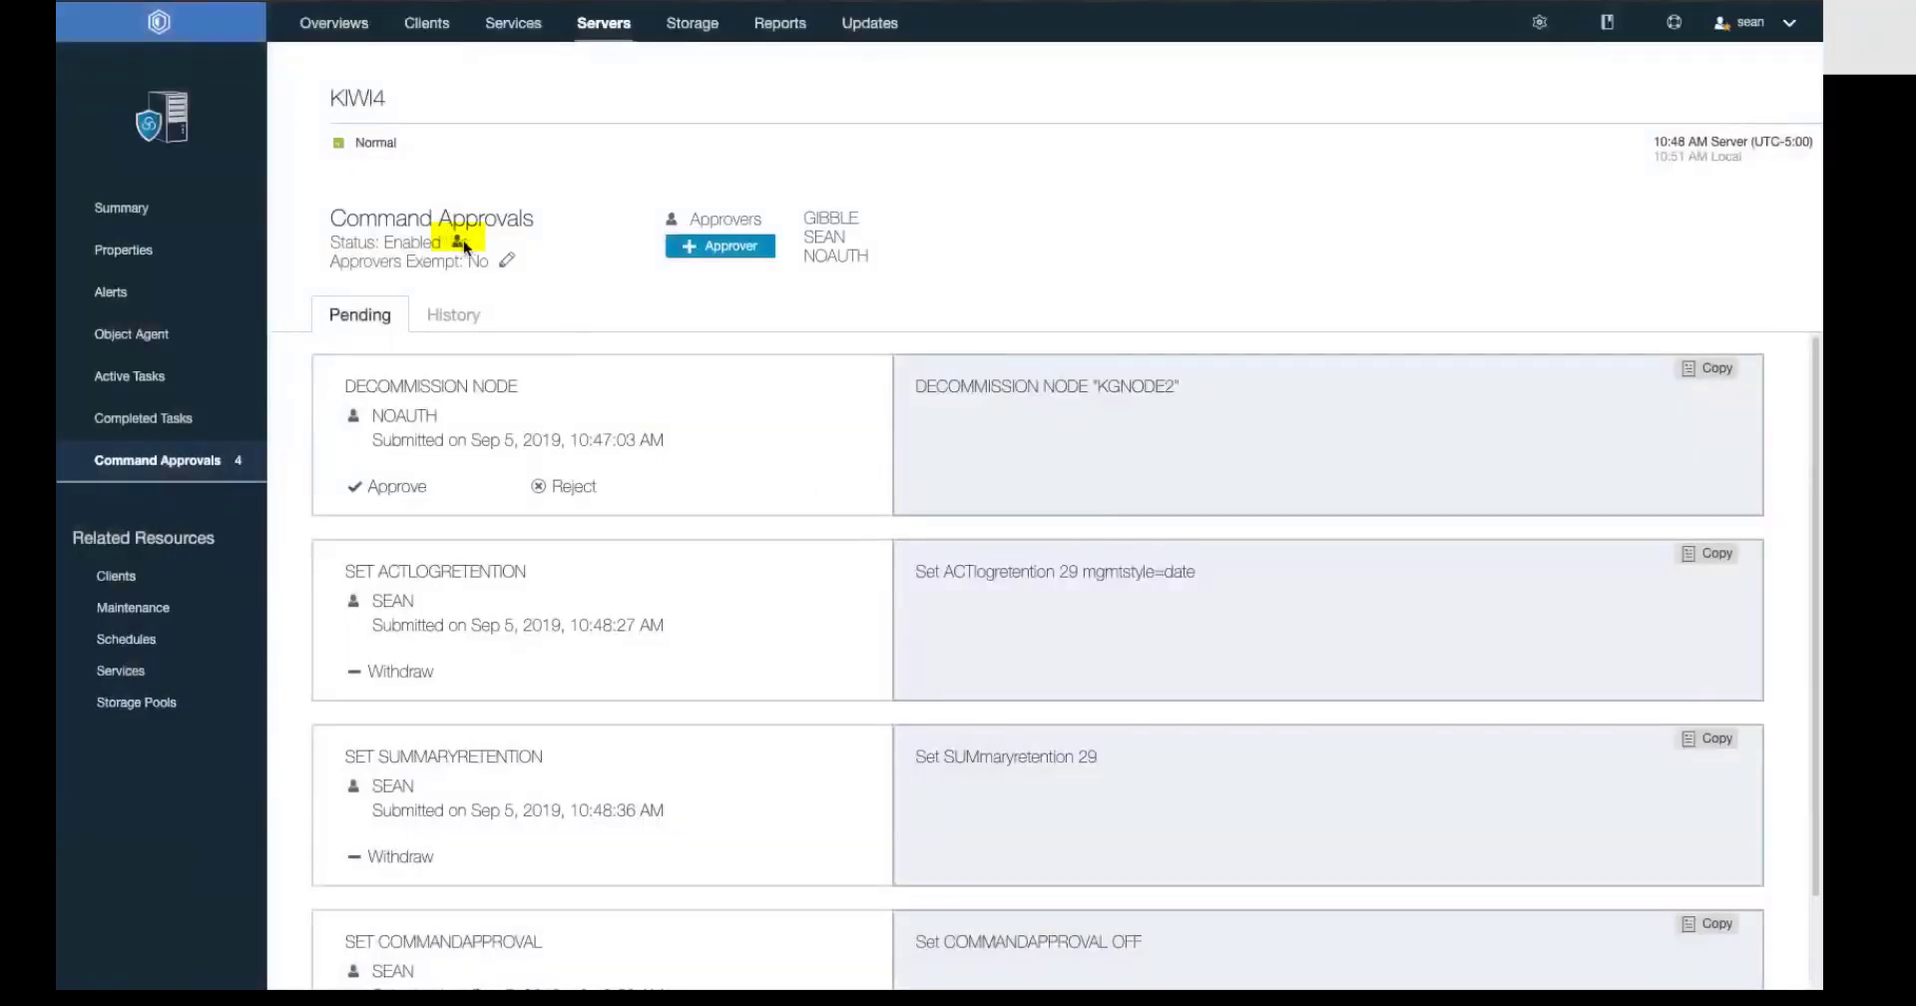
mouse_move(461, 248)
- Log out and log back in as the approver administrator using the saved username and its password
click(1751, 22)
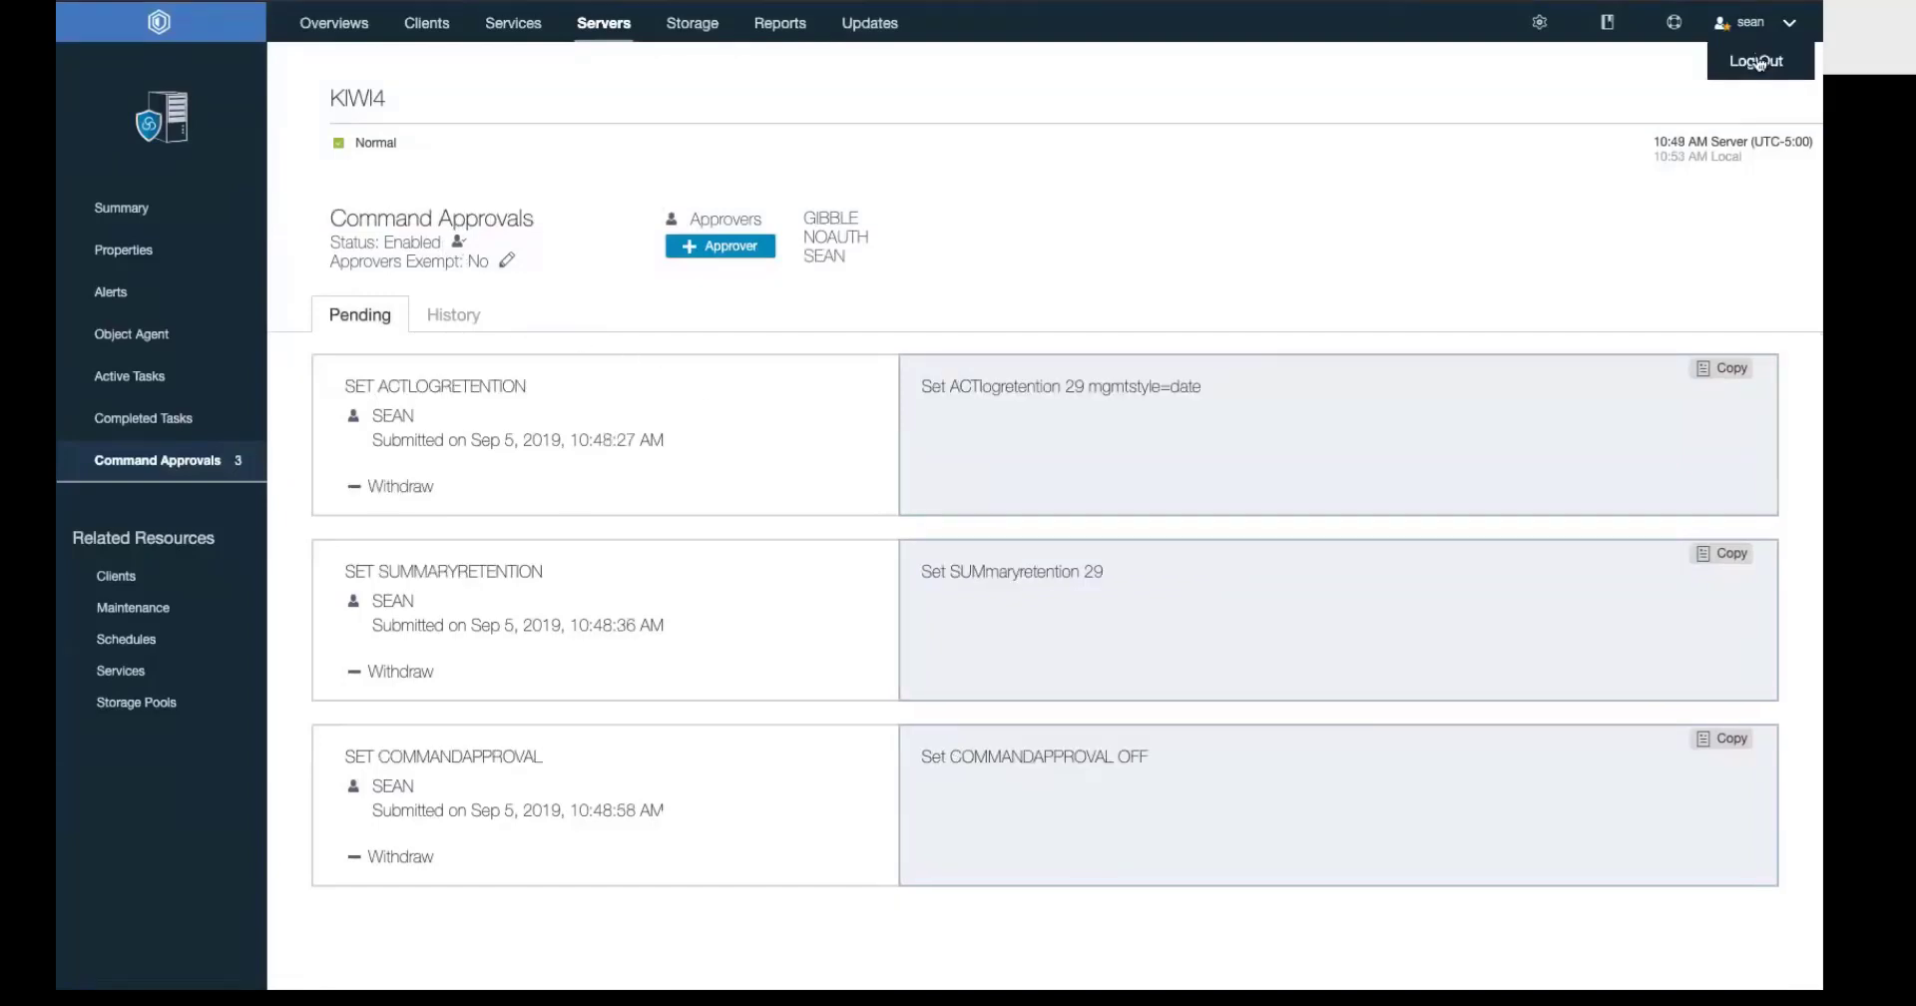
click(1759, 63)
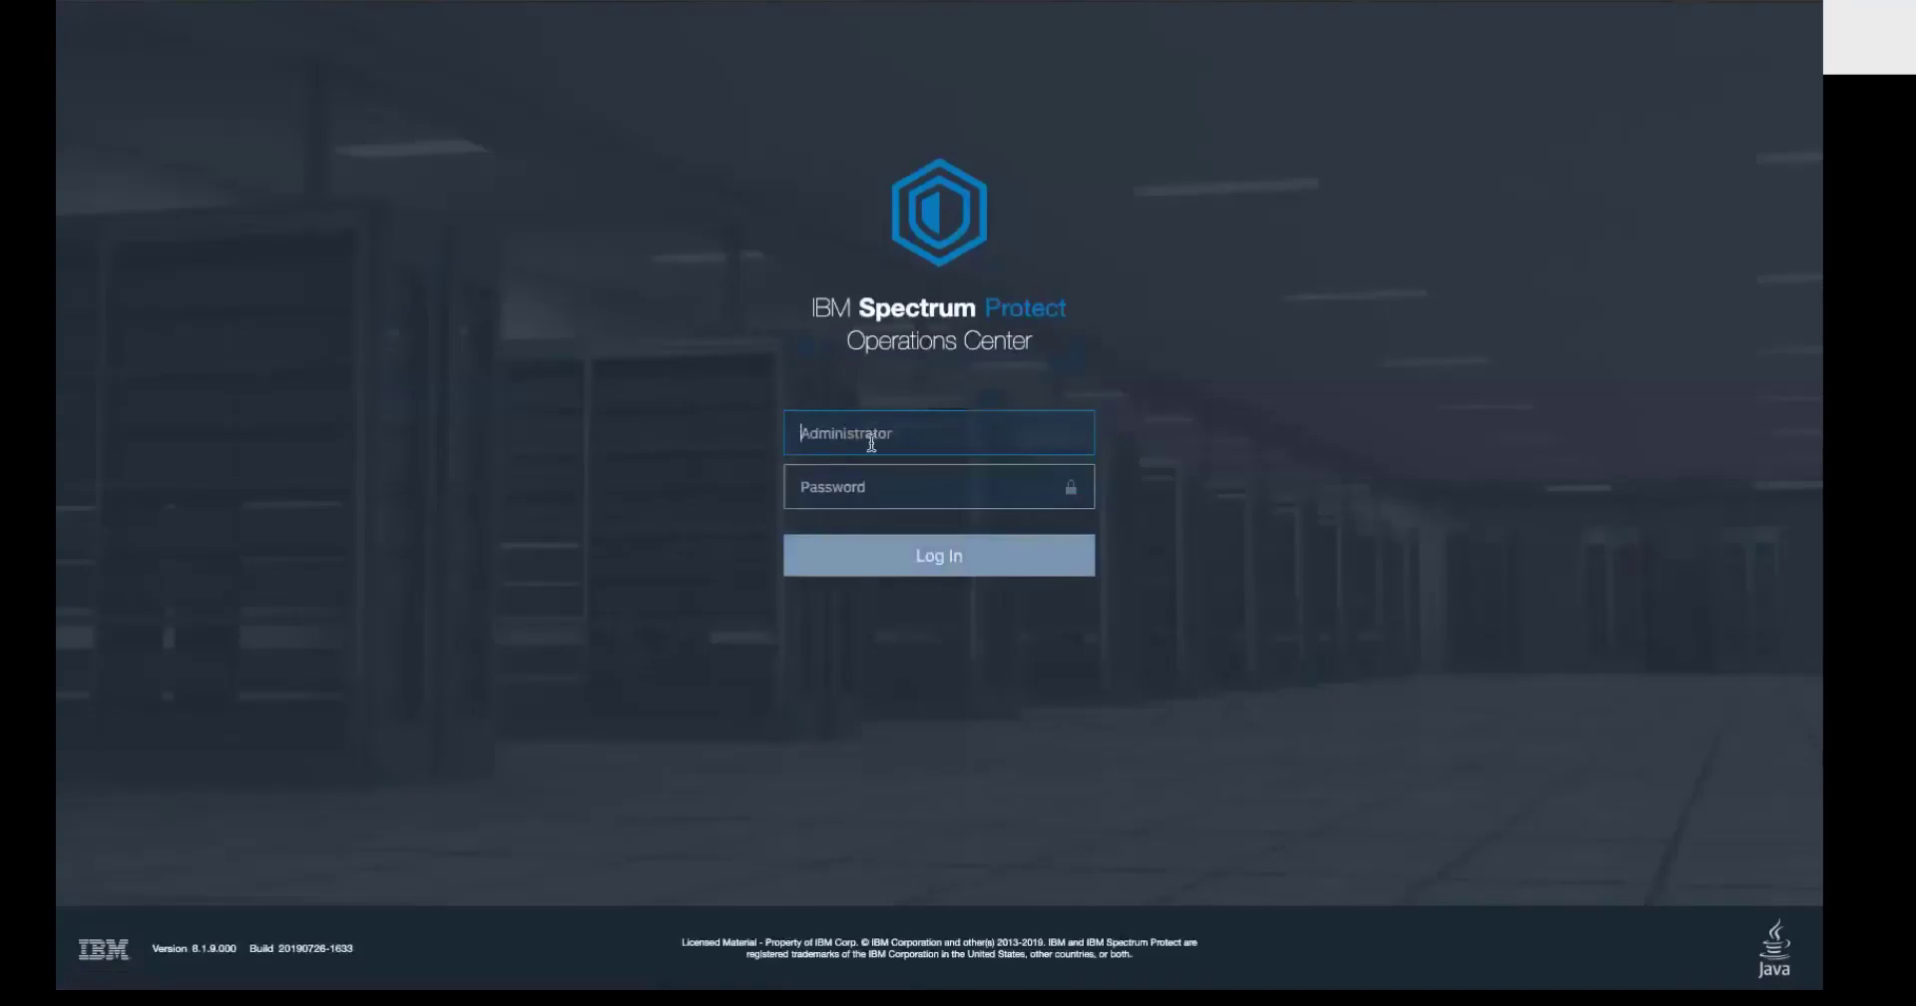
click(866, 439)
click(856, 596)
click(800, 492)
text(******)
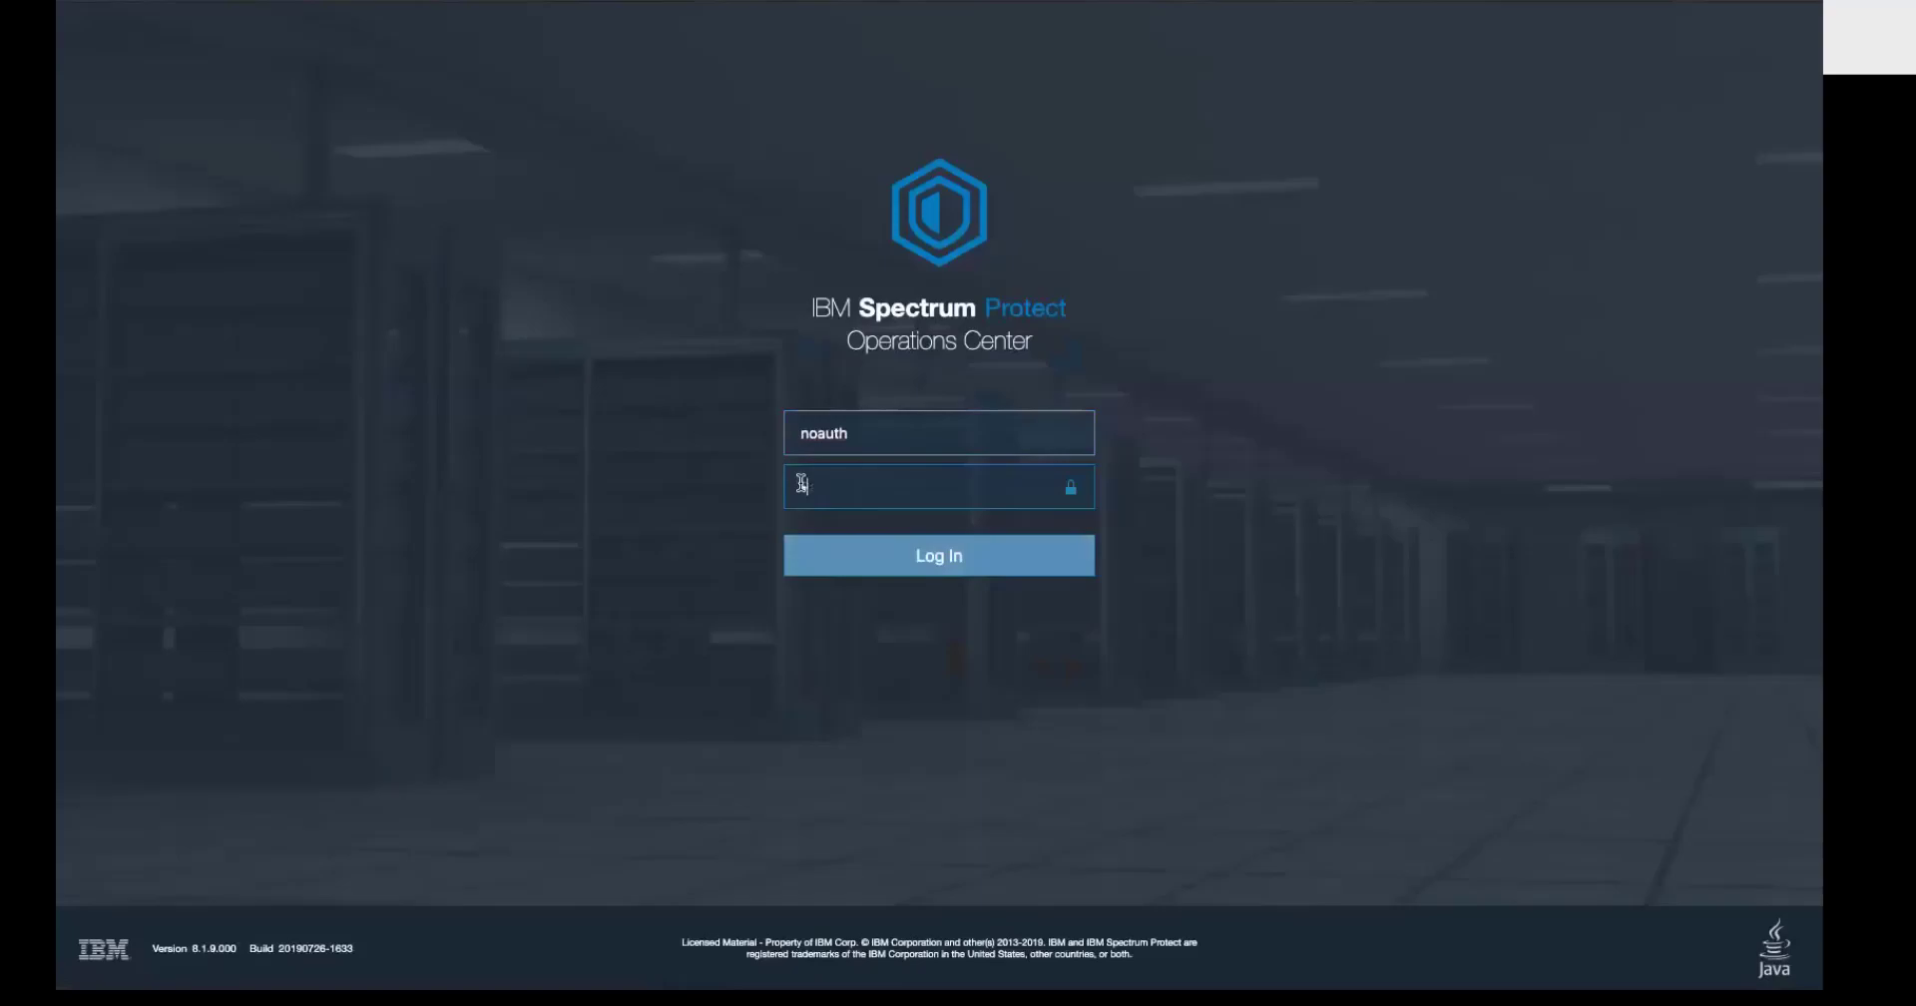
key(Return)
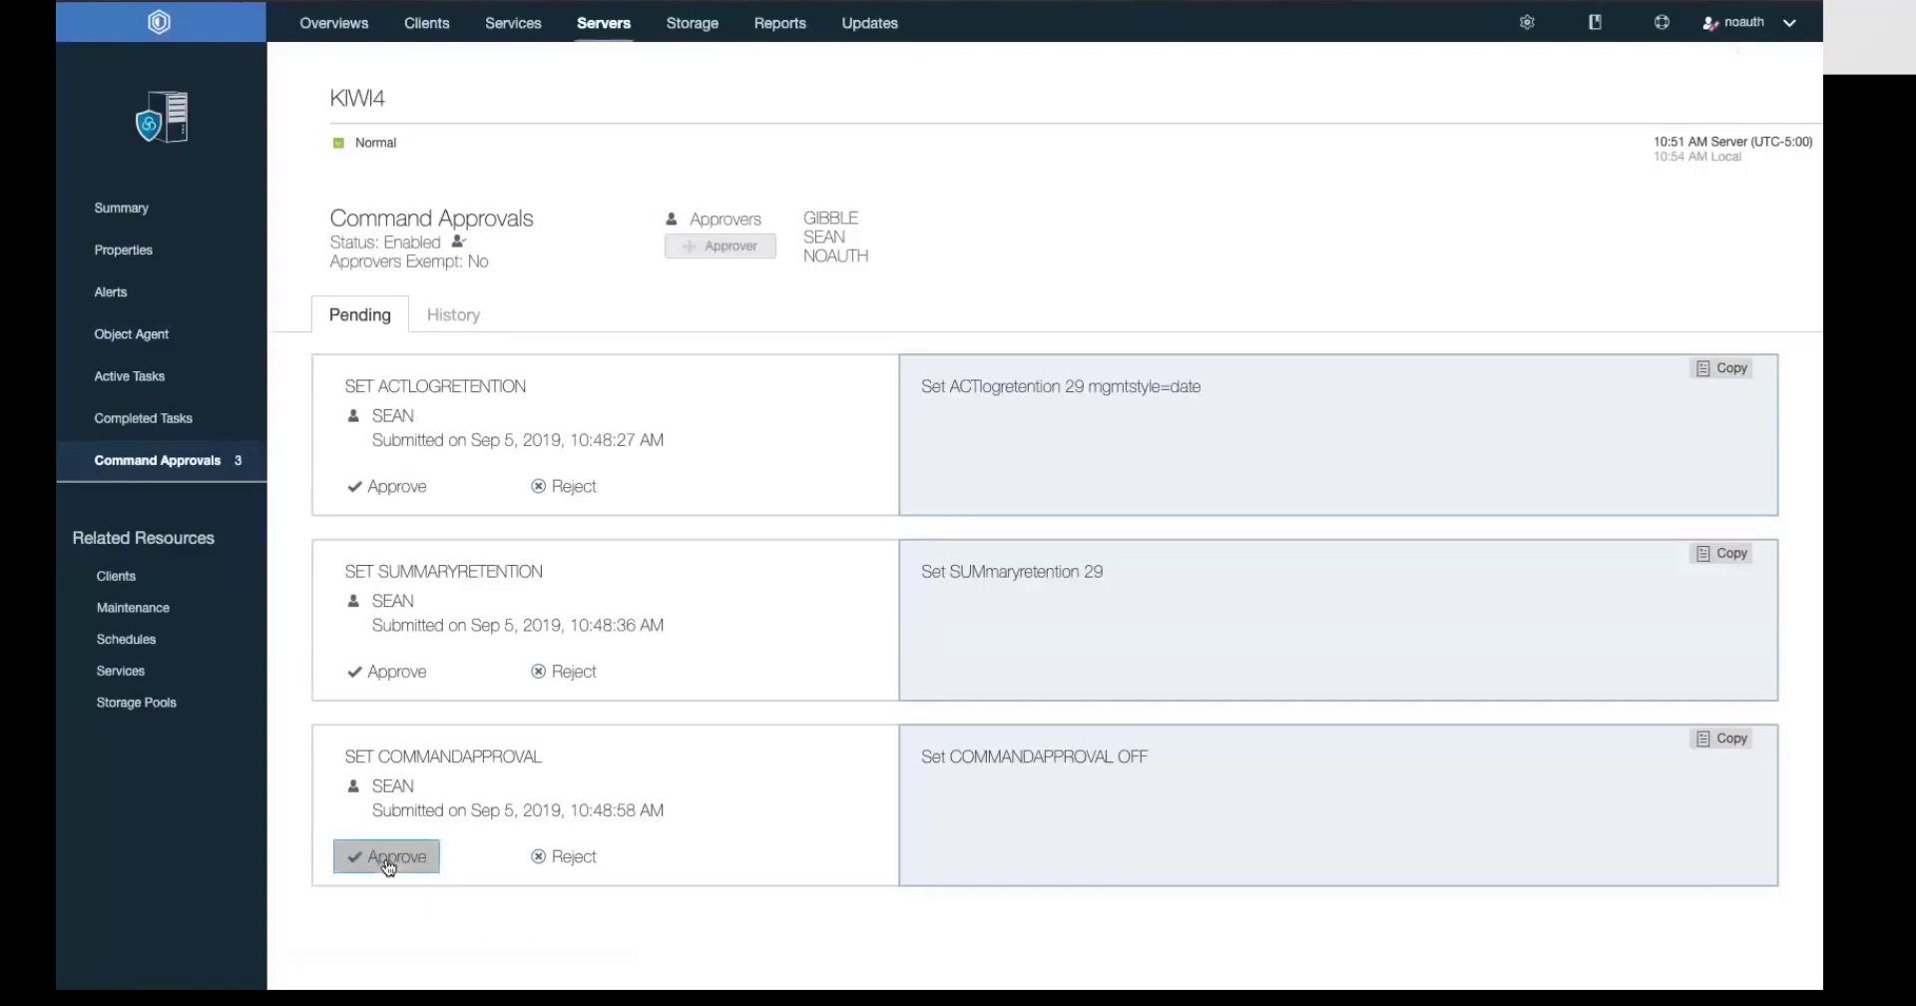
- Approve the SET COMMANDAPPROVAL OFF request on KIWI4 and close the results
click(388, 860)
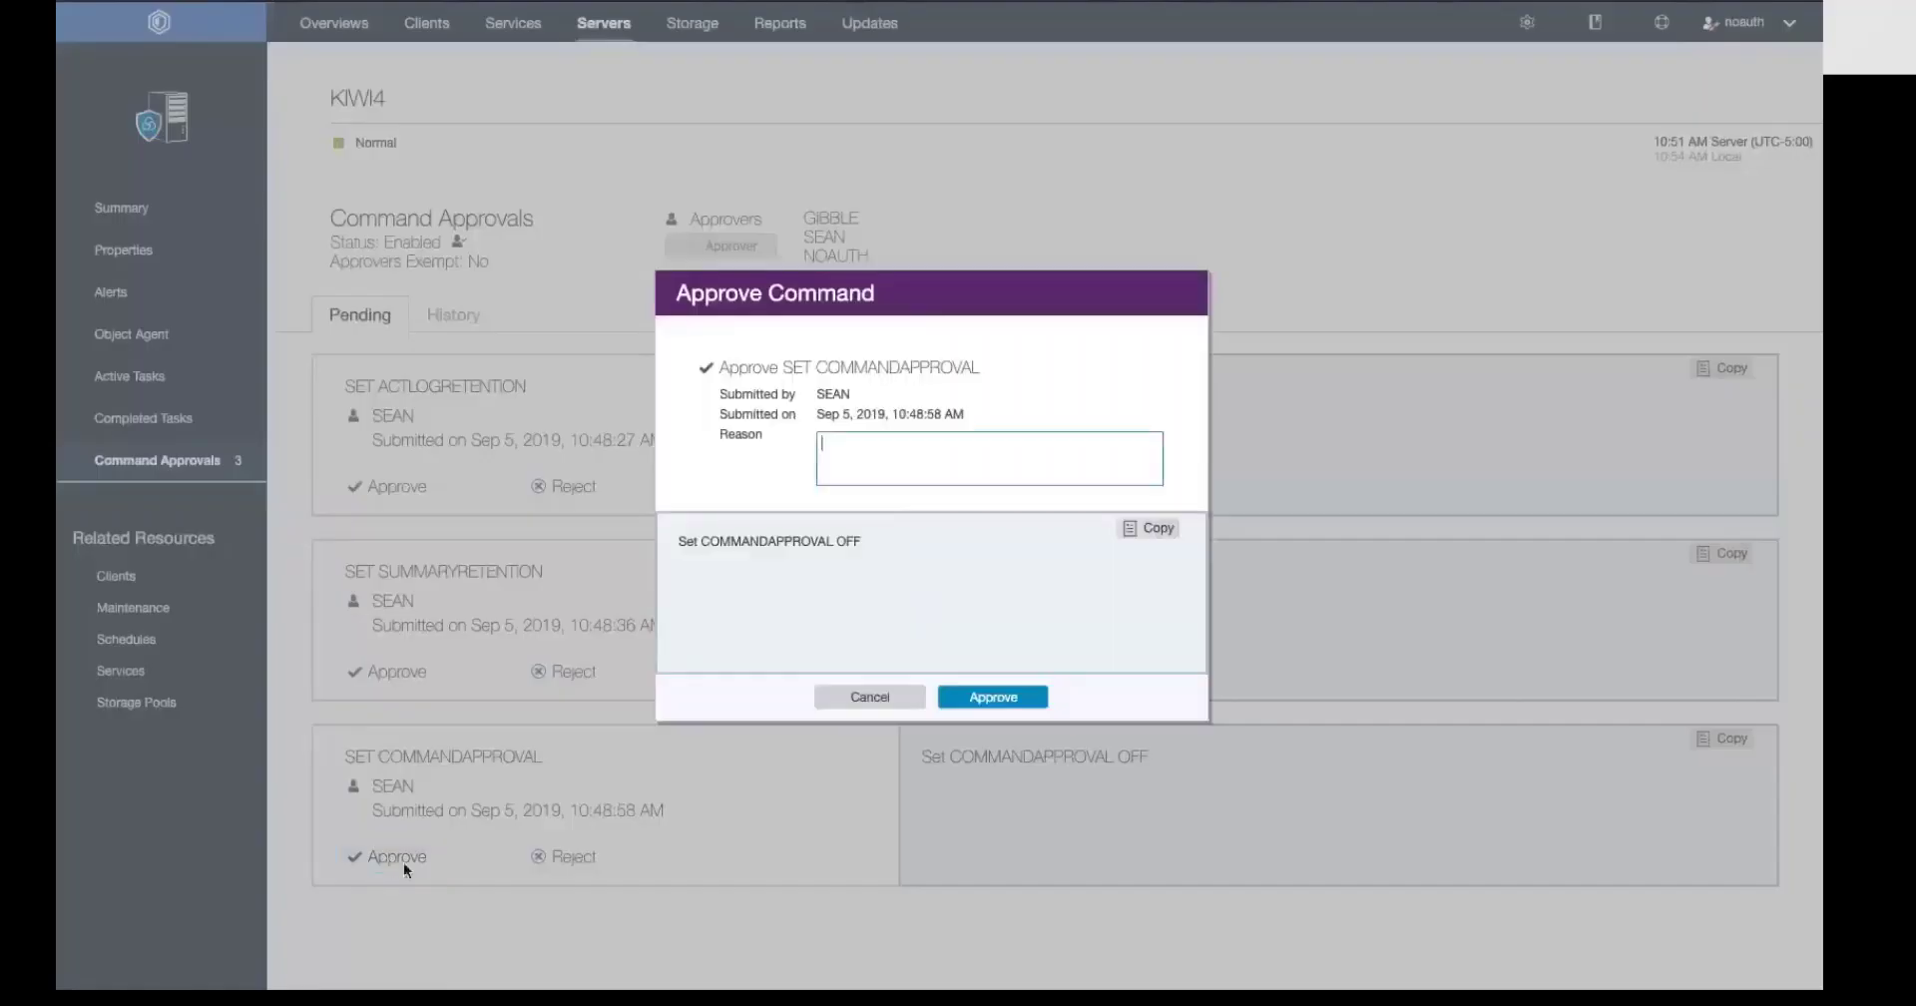
click(1032, 699)
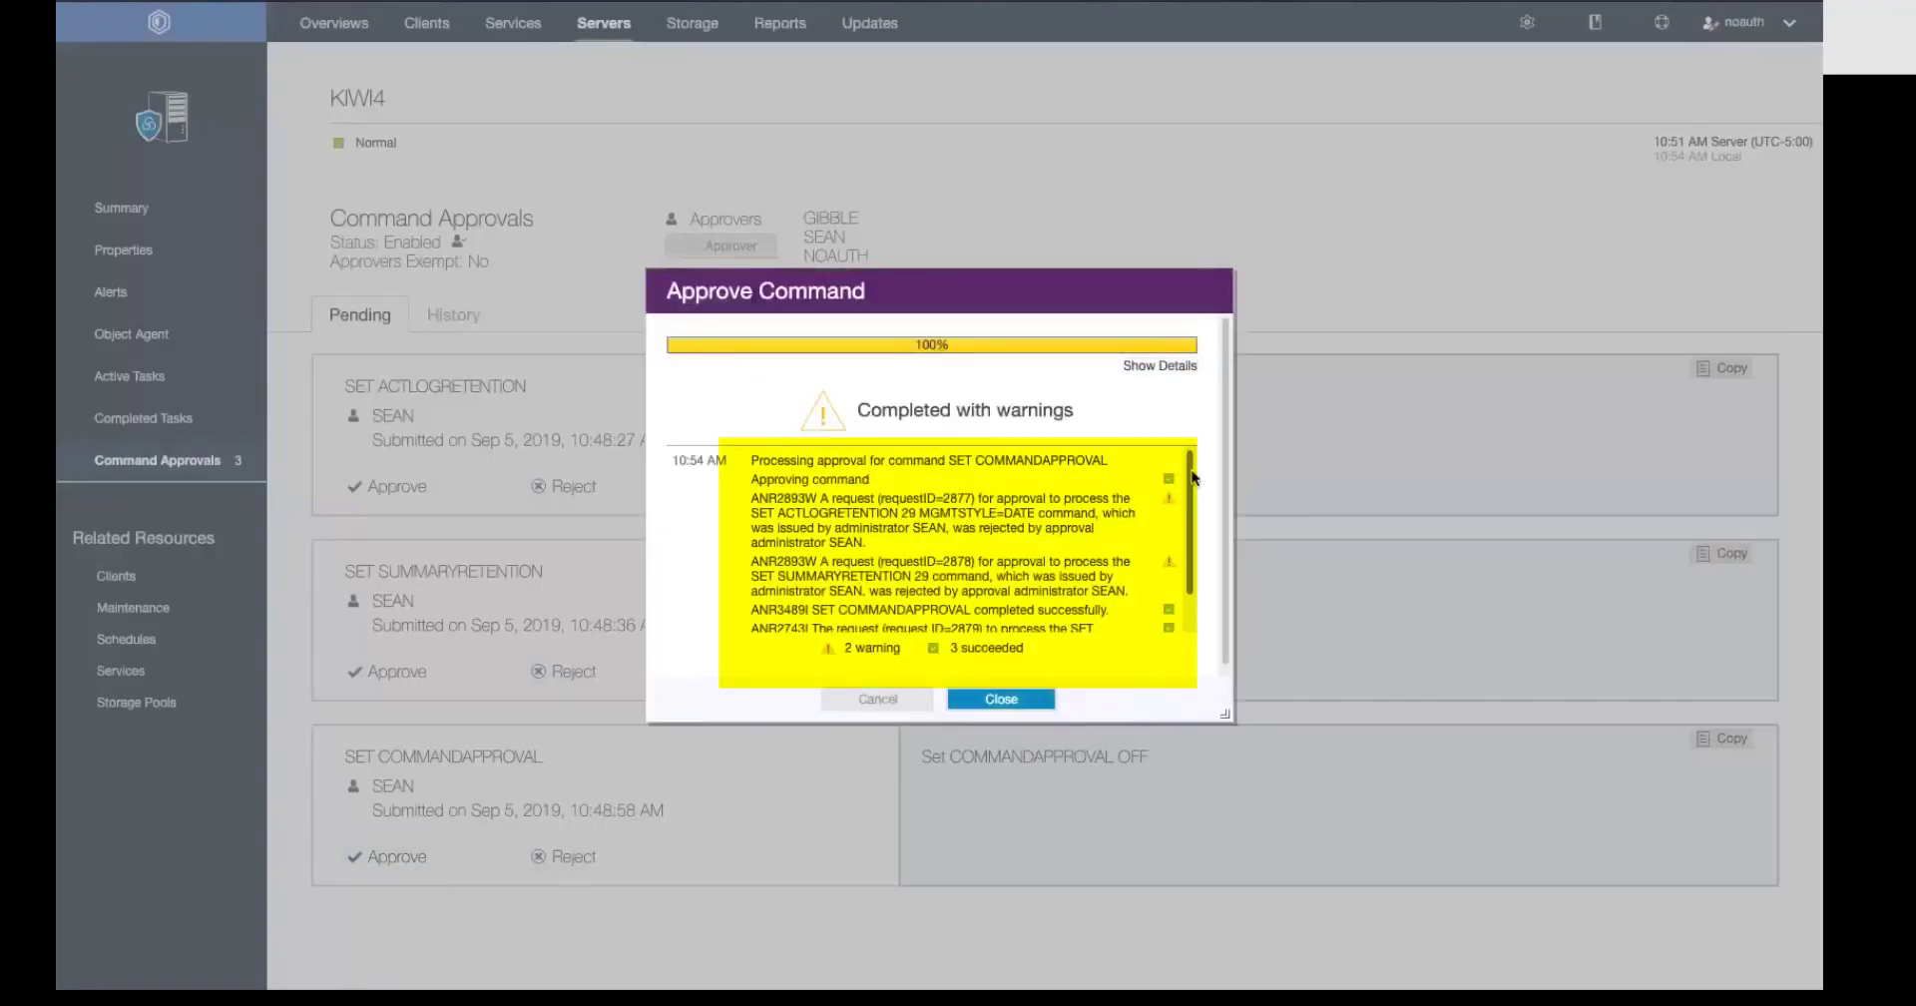
click(1001, 699)
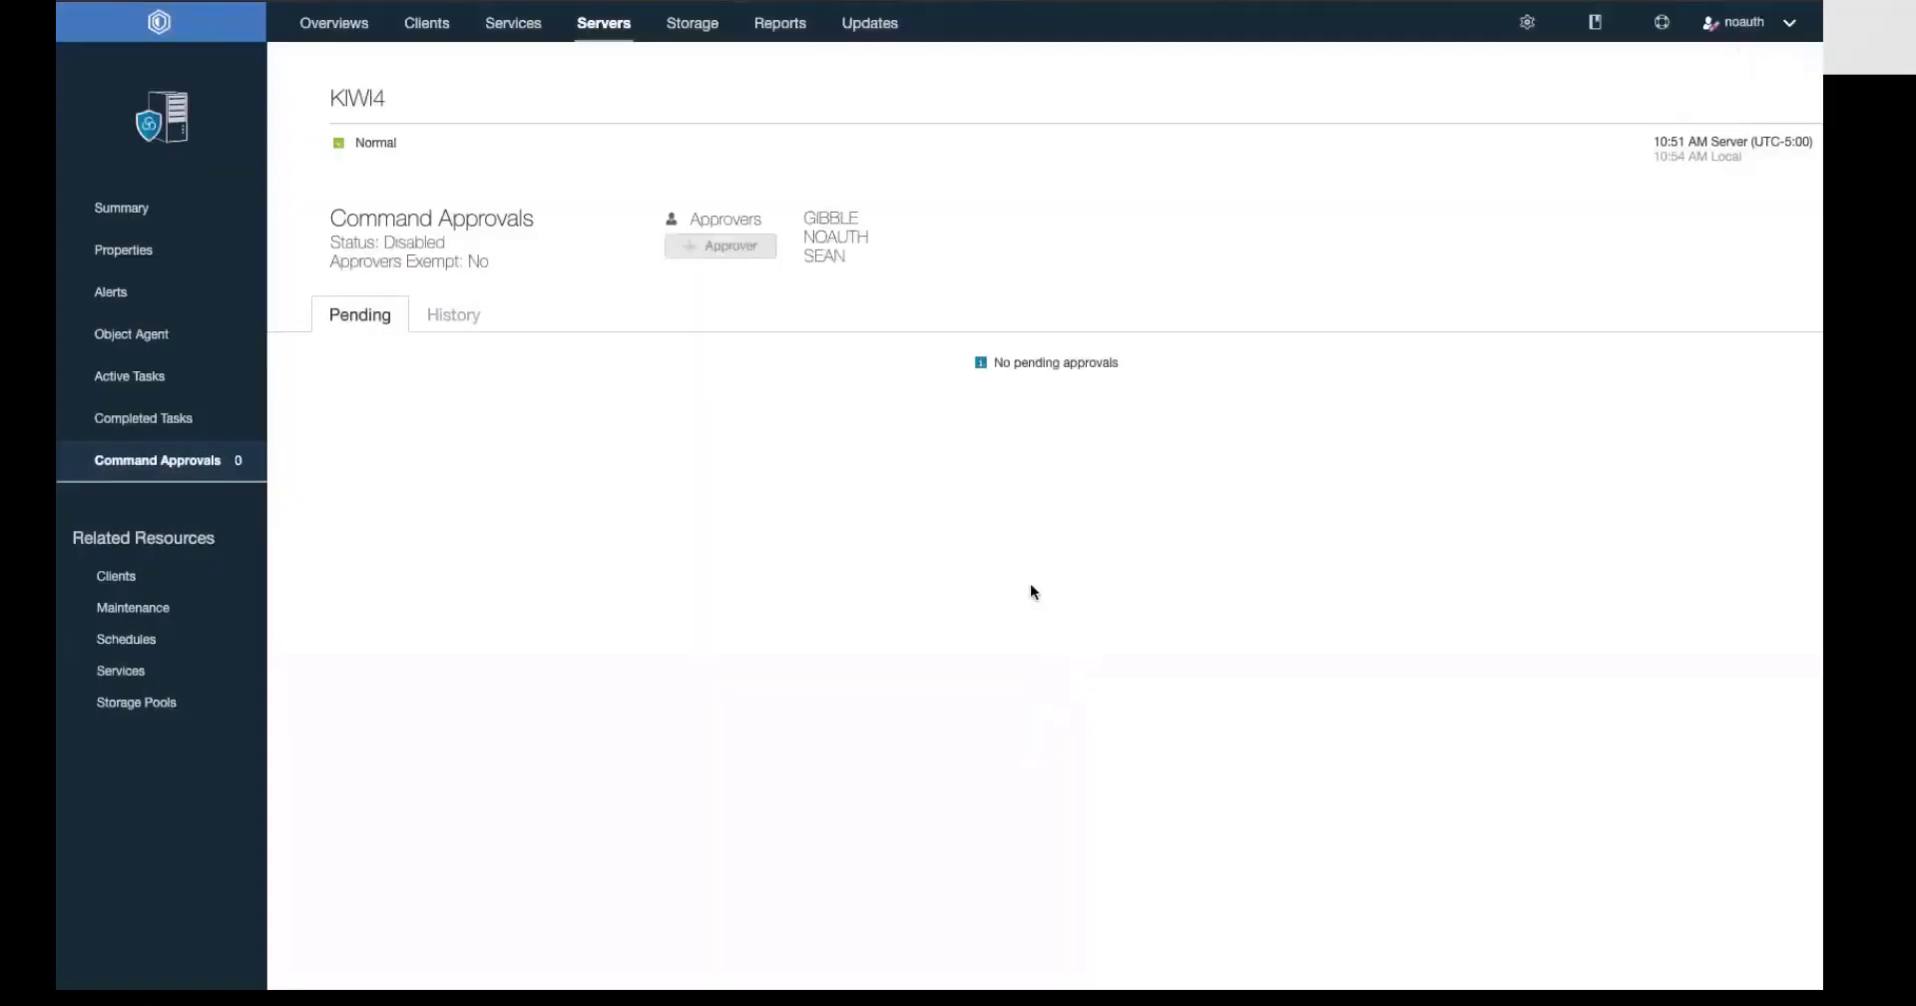
- Show KIWI4's approval History with both retention requests rejected as 'Command approval disabled'
click(445, 318)
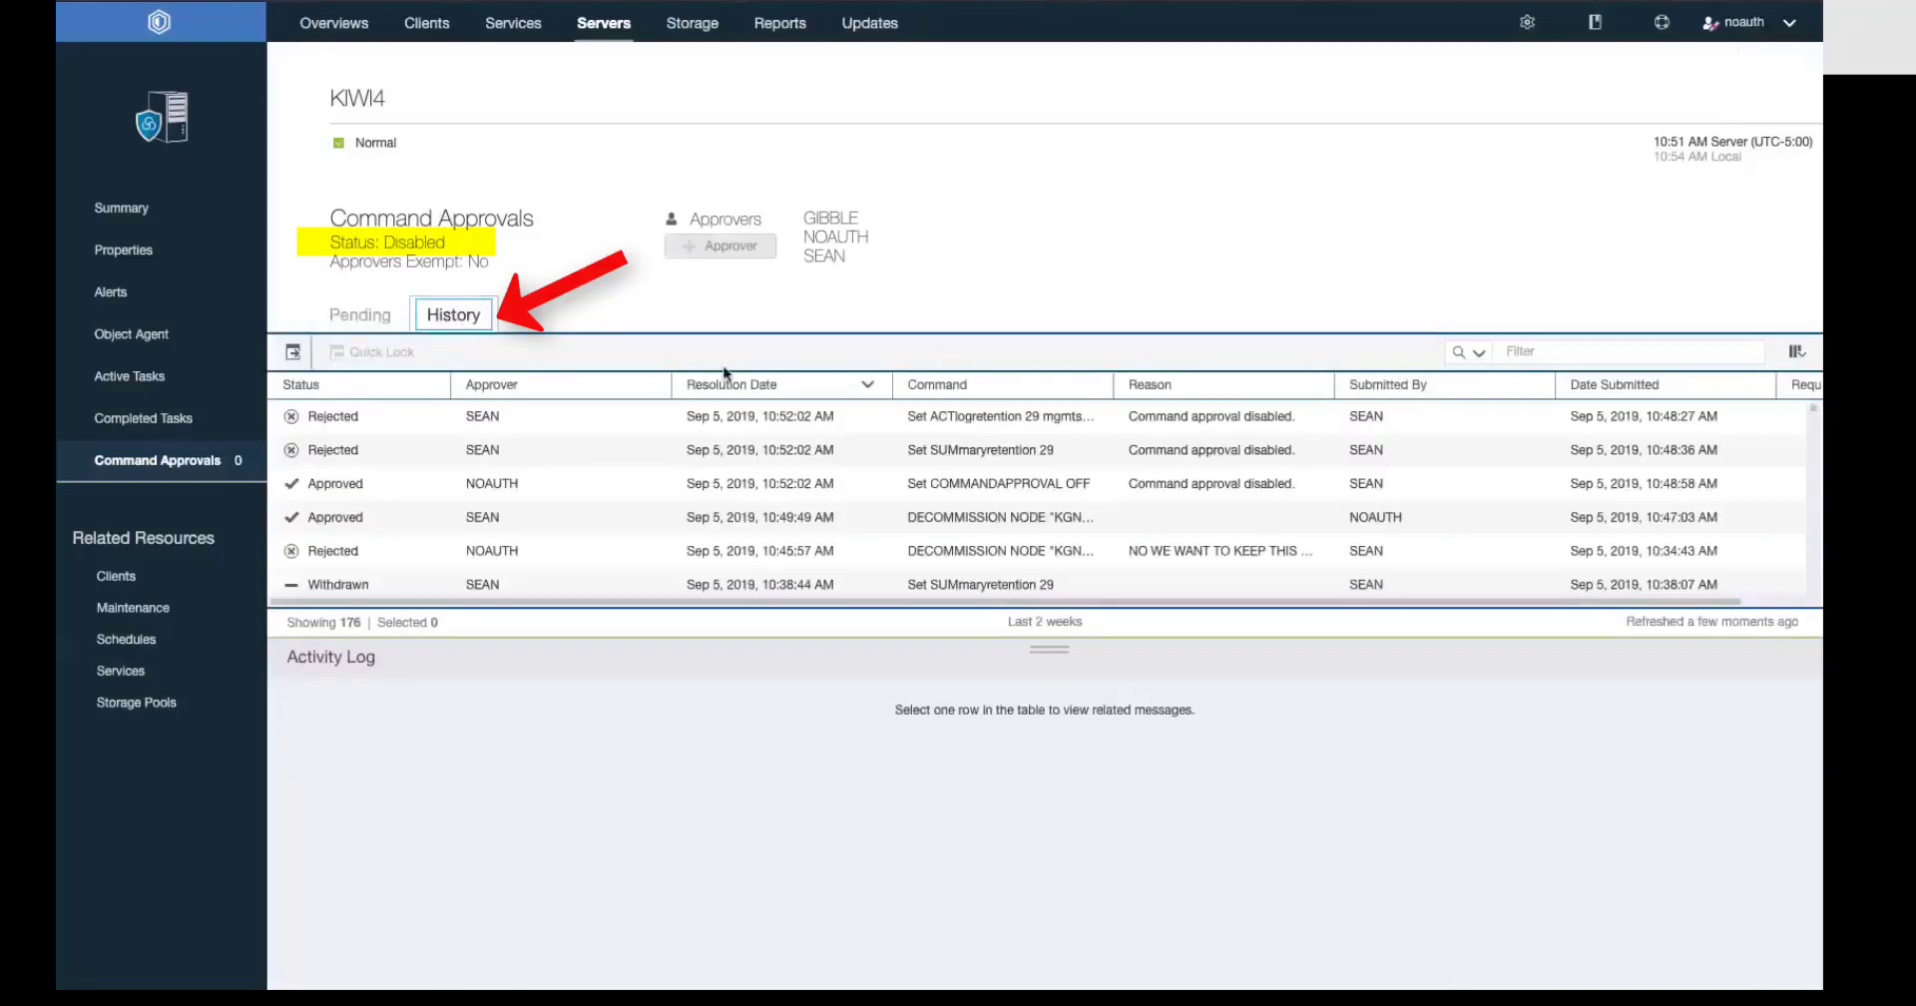